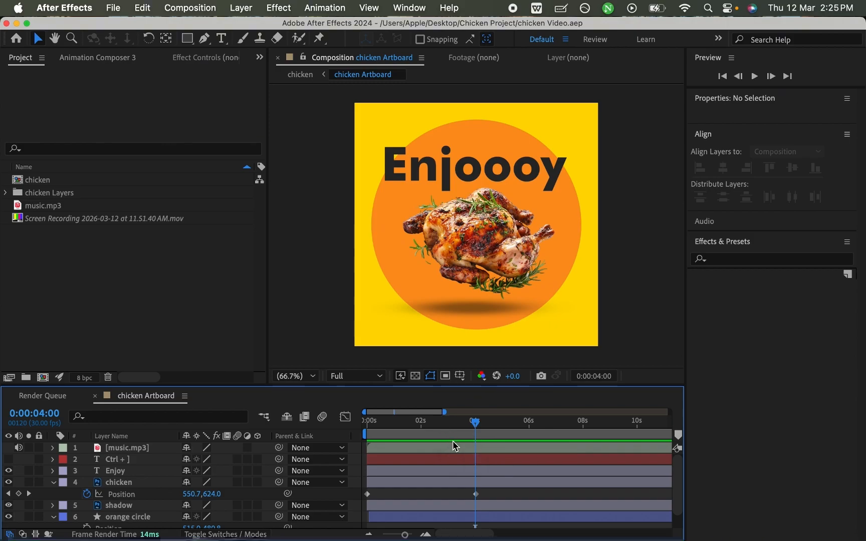
# - Move the current time back to 0:00:00:00 and select the Enjoy text layer
pyautogui.moveTo(475, 422); pyautogui.dragTo(456, 425)
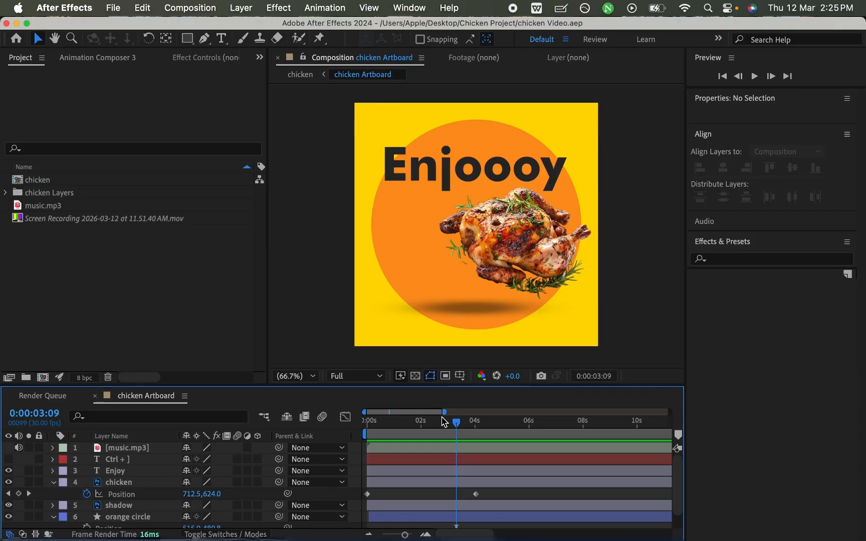
pyautogui.moveTo(457, 429); pyautogui.dragTo(361, 429)
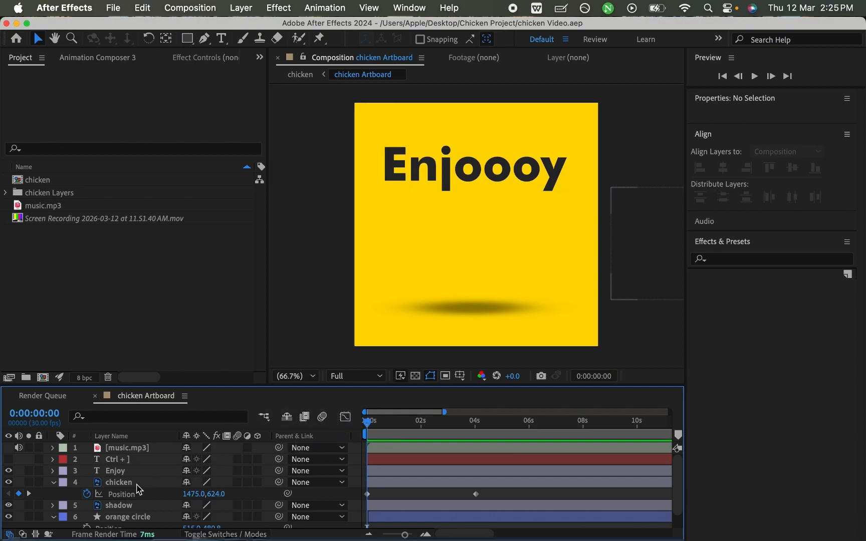
pyautogui.click(126, 473)
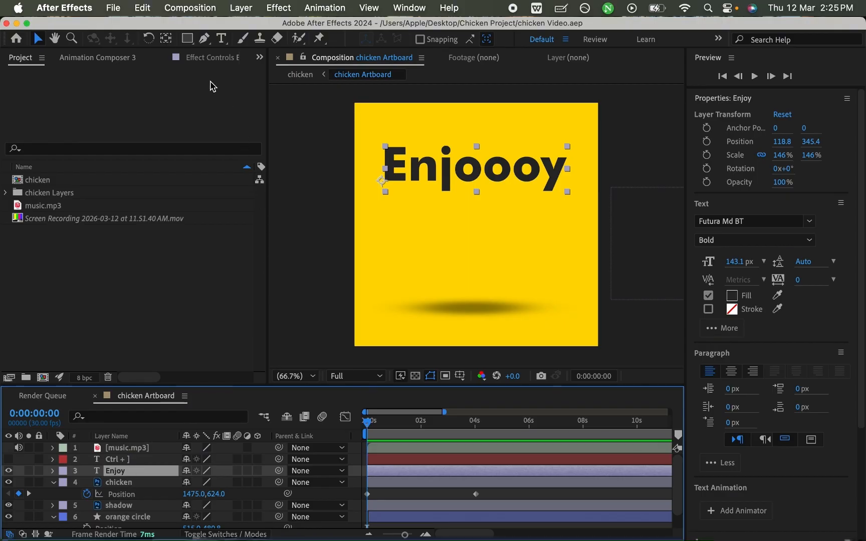
# - Insert "kkkk" in the middle of the Enjoooy text with the Type tool and delete those letters again
pyautogui.click(222, 39)
pyautogui.click(480, 168)
pyautogui.write('kkkk')
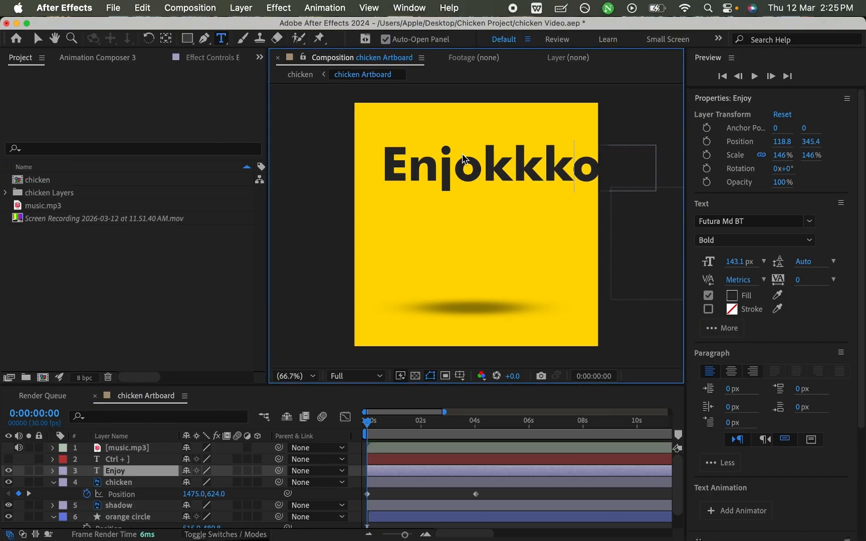
pyautogui.press('BackSpace')
pyautogui.press('BackSpace')
pyautogui.press('BackSpace')
pyautogui.press('BackSpace')
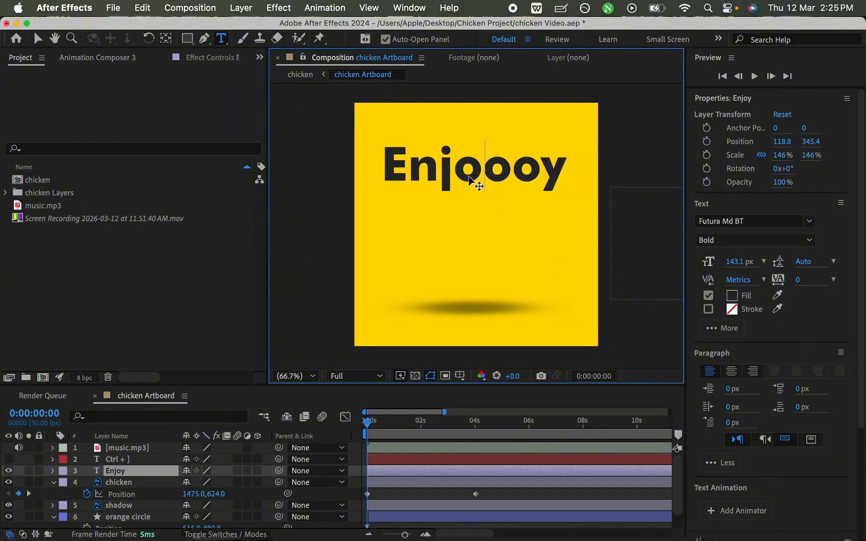
# - Select the whole Enjoooy text, try centre and right paragraph alignment, and return it to left alignment
pyautogui.doubleClick(461, 157)
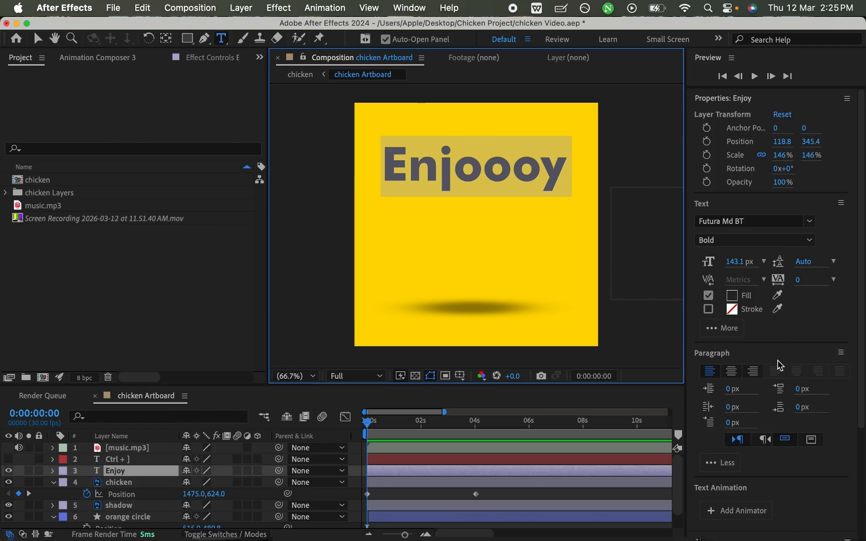
pyautogui.scroll(-6, 811, 280)
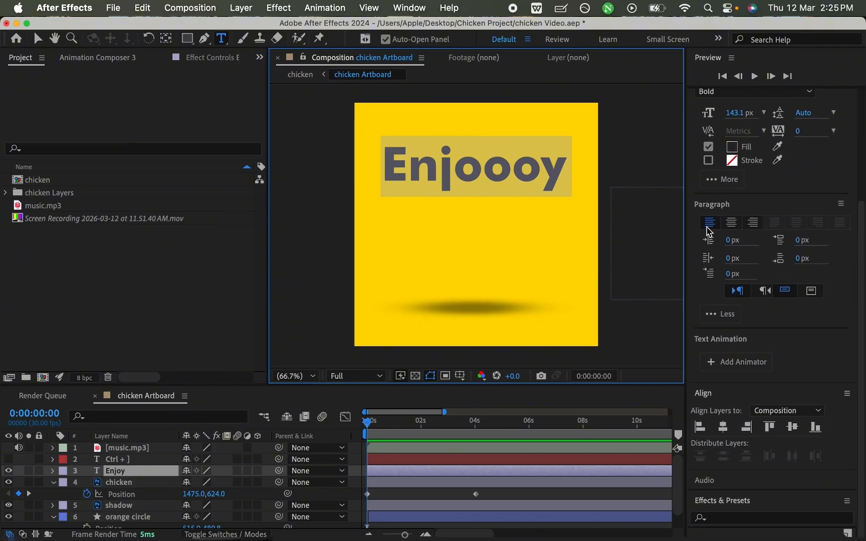
pyautogui.click(732, 225)
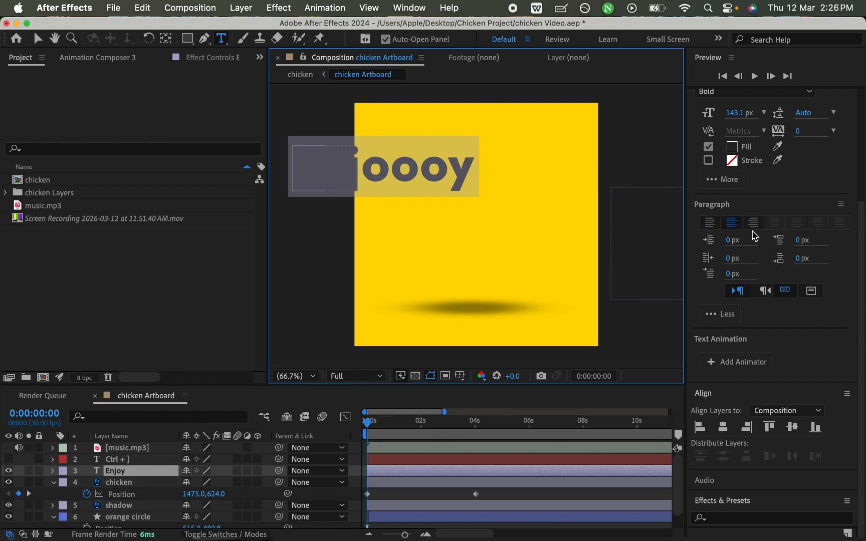
pyautogui.click(752, 223)
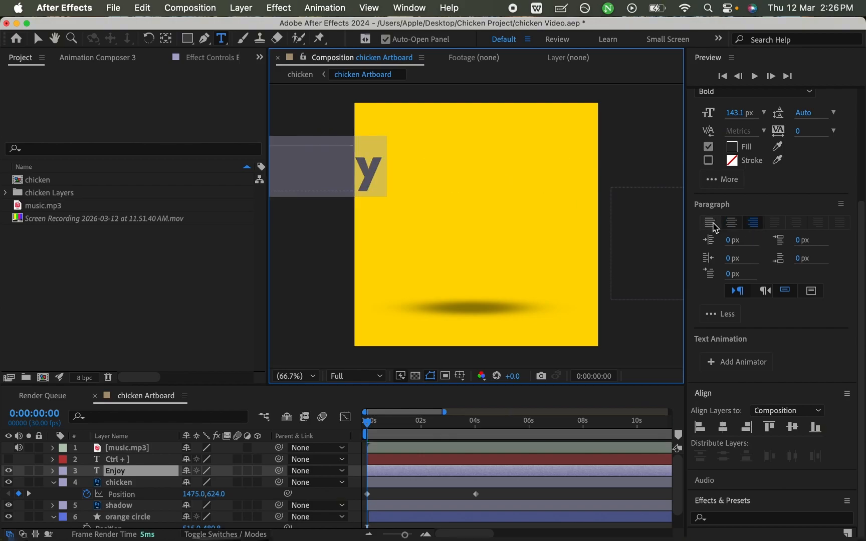
pyautogui.click(710, 224)
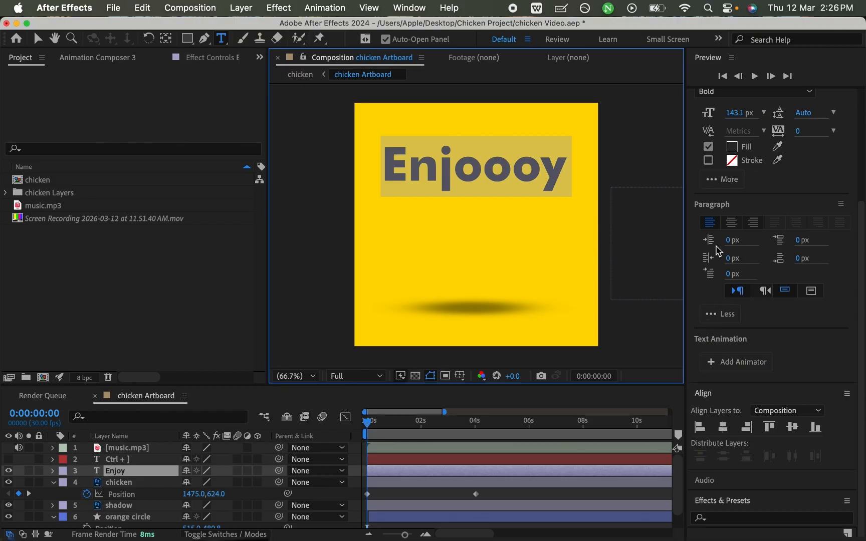
# - Change the fill colour of the Enjoooy text to white
pyautogui.scroll(3, 858, 233)
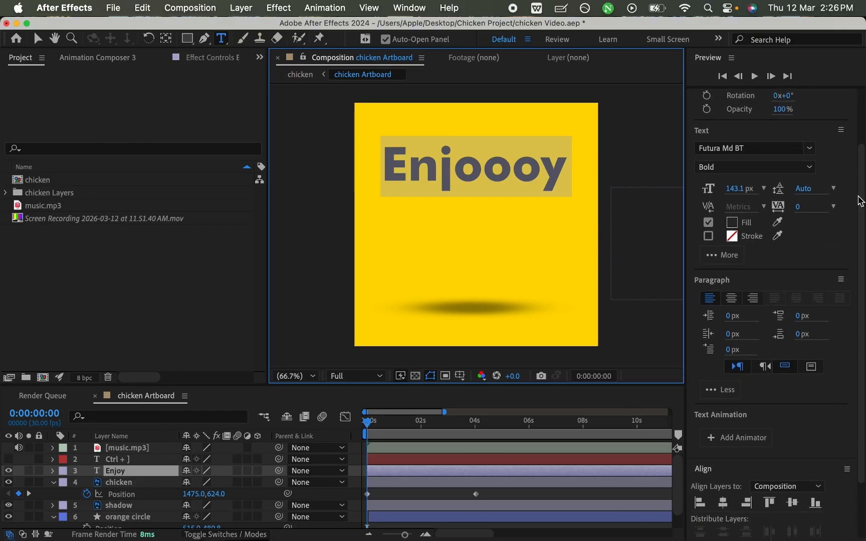
pyautogui.click(731, 223)
pyautogui.moveTo(620, 225); pyautogui.dragTo(565, 183)
pyautogui.click(844, 185)
pyautogui.click(512, 211)
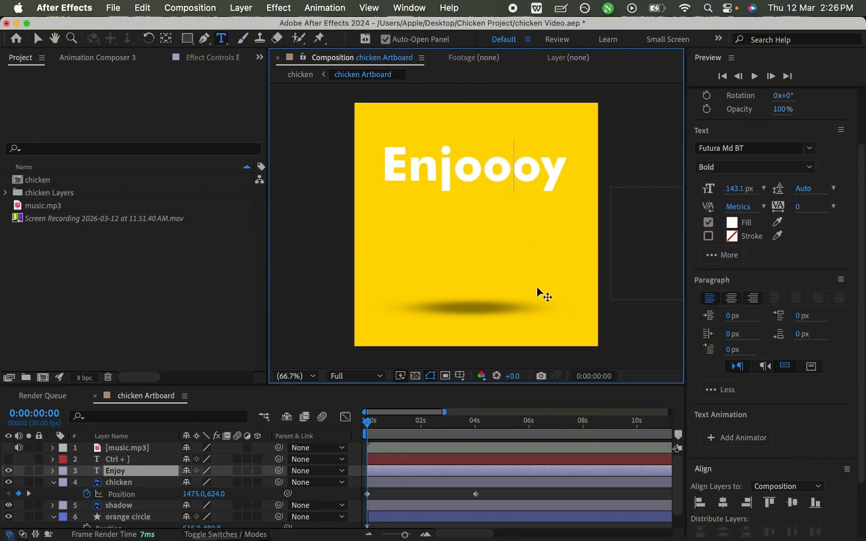
# - Try red fill colours on the whole Enjoooy text and cancel the colour change
pyautogui.press('super+a')
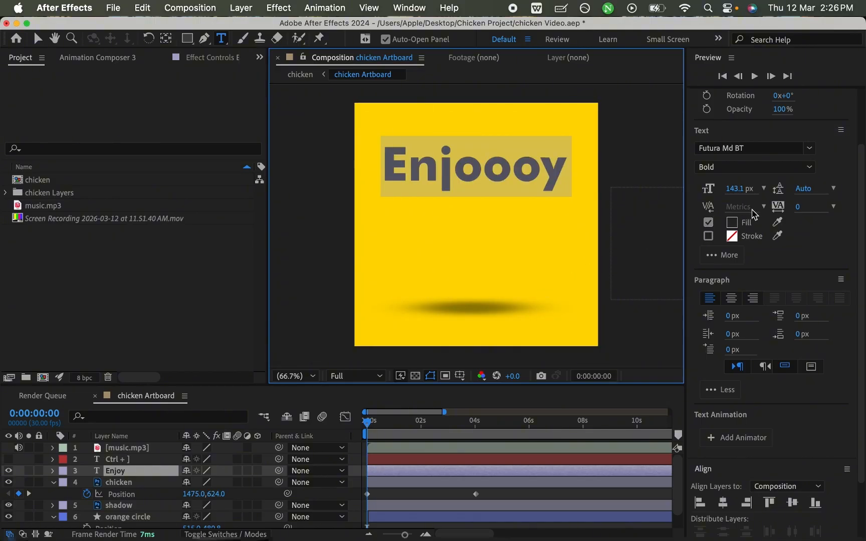
pyautogui.click(733, 224)
pyautogui.moveTo(638, 274); pyautogui.dragTo(742, 180)
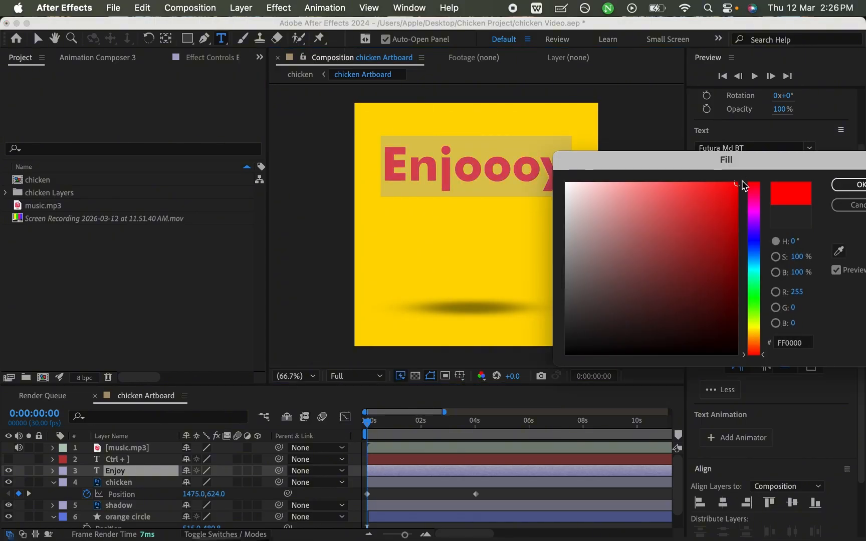
pyautogui.moveTo(667, 257); pyautogui.dragTo(702, 205)
pyautogui.click(843, 206)
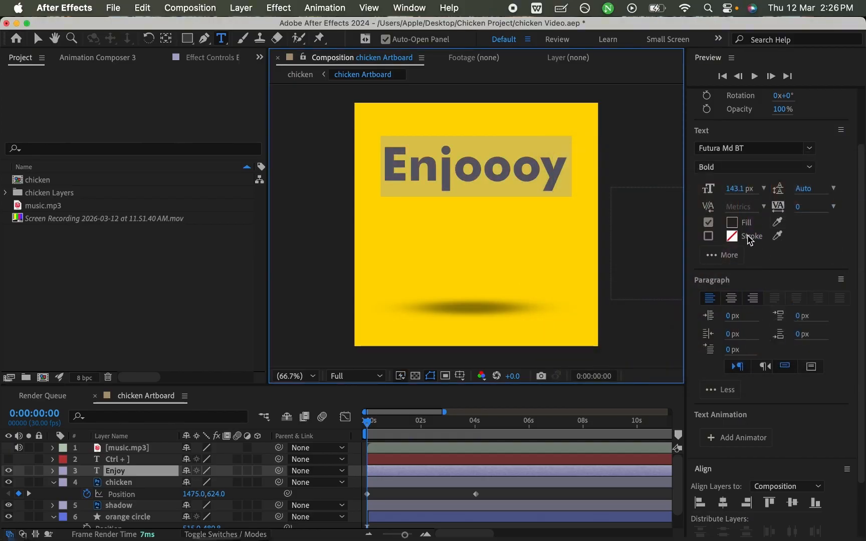
# - Enable a stroke on the Enjoooy text and set its colour to red, FF0000
pyautogui.click(708, 236)
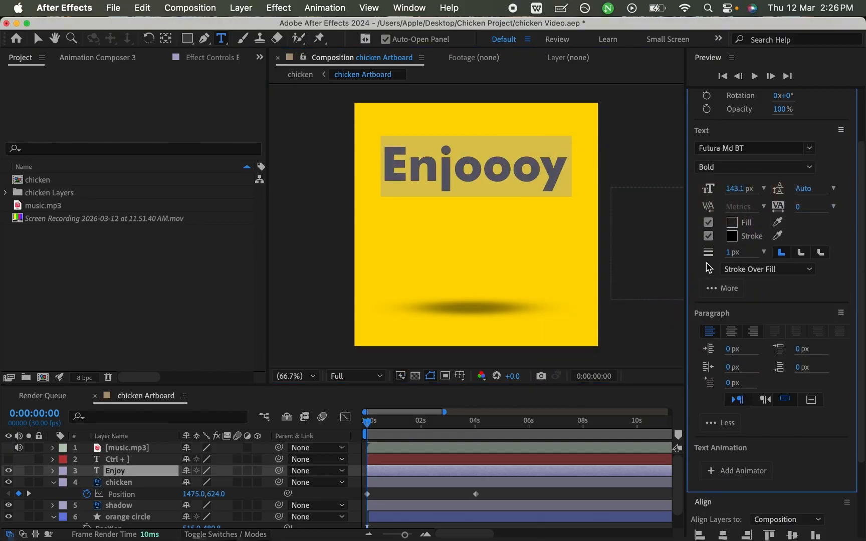
pyautogui.click(733, 238)
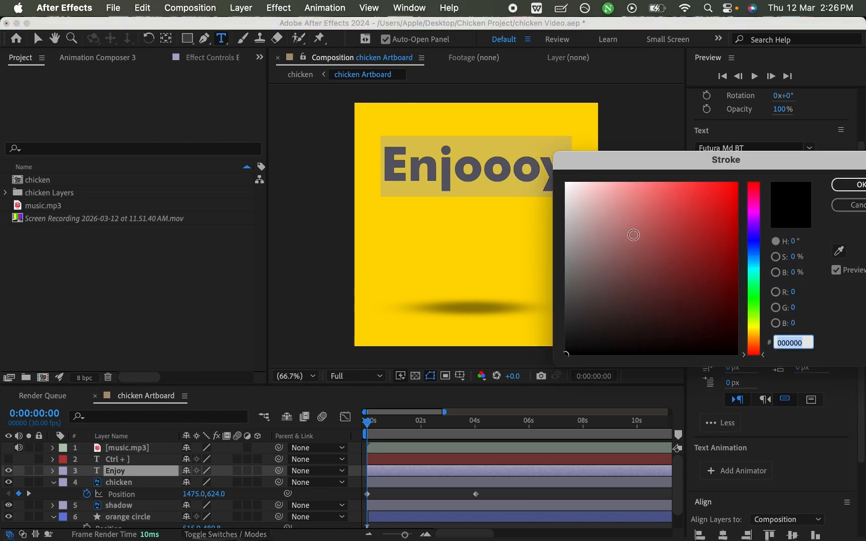
pyautogui.moveTo(633, 234); pyautogui.dragTo(557, 169)
pyautogui.moveTo(690, 222); pyautogui.dragTo(740, 183)
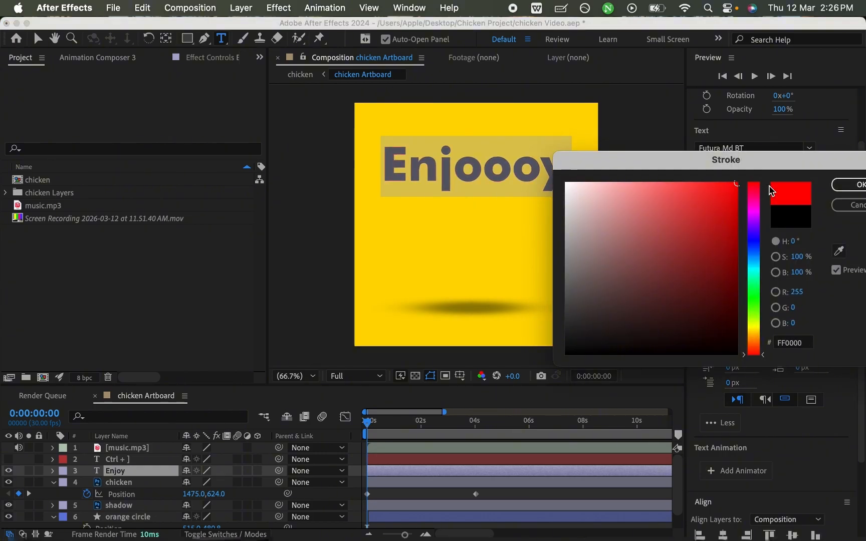
pyautogui.click(853, 184)
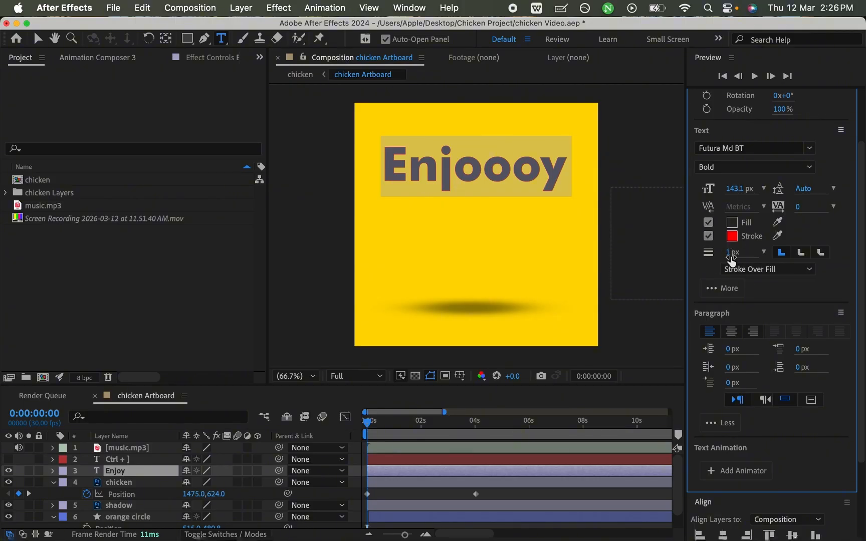
# - Set the text stroke width to 5 px and try another line join before returning to the miter join
pyautogui.moveTo(729, 258)
pyautogui.mouseDown()
pyautogui.moveTo(766, 256)
pyautogui.moveTo(734, 254)
pyautogui.mouseUp()
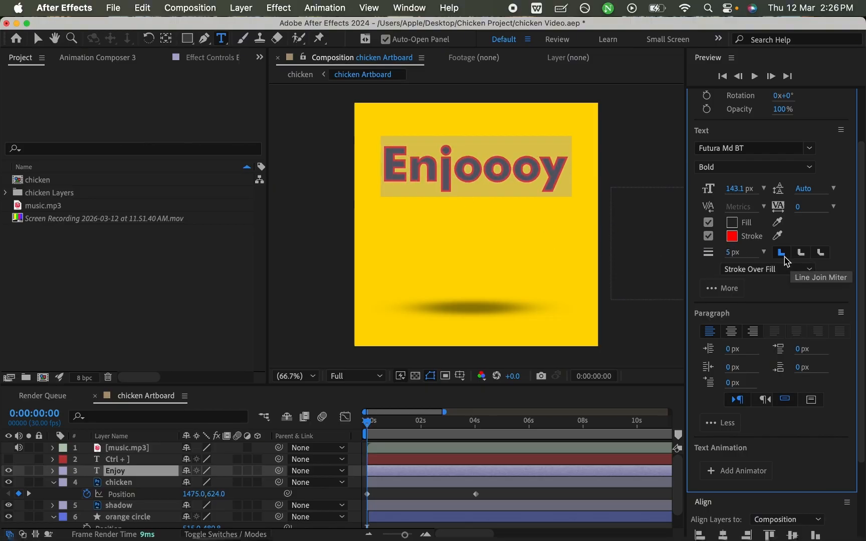
pyautogui.click(819, 253)
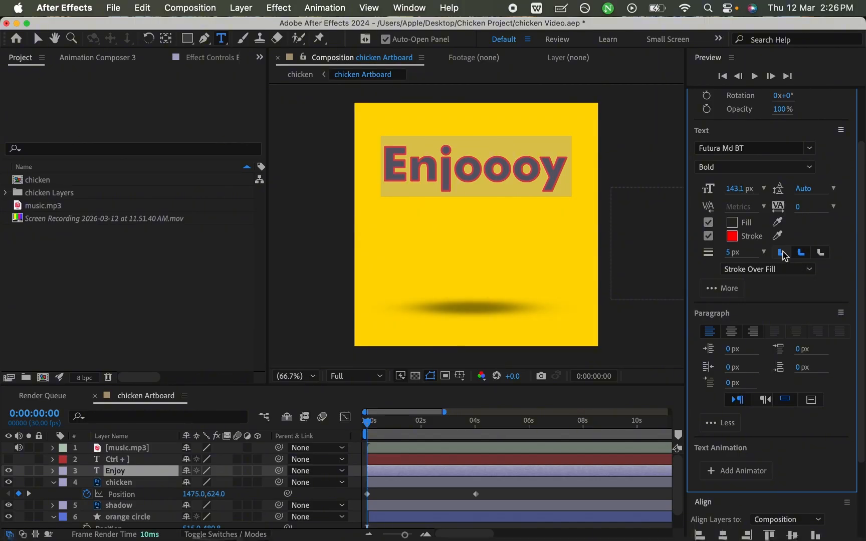
pyautogui.click(780, 253)
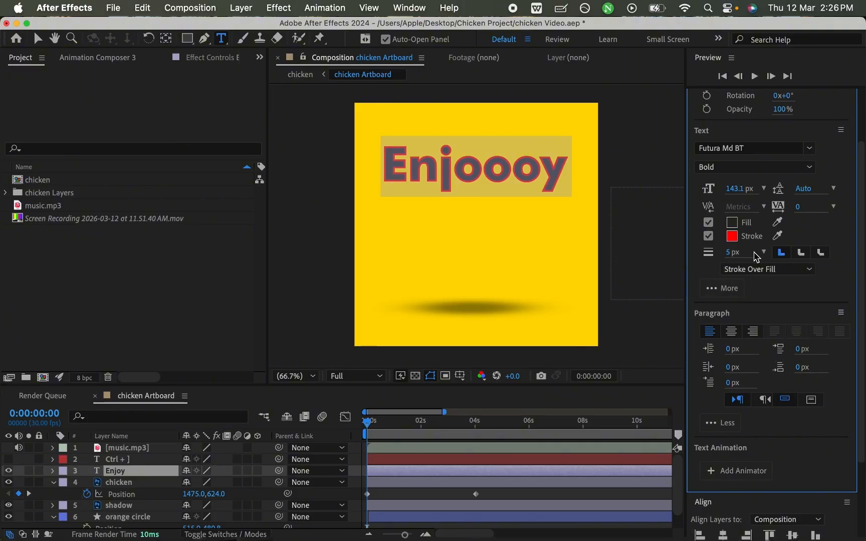
pyautogui.click(764, 253)
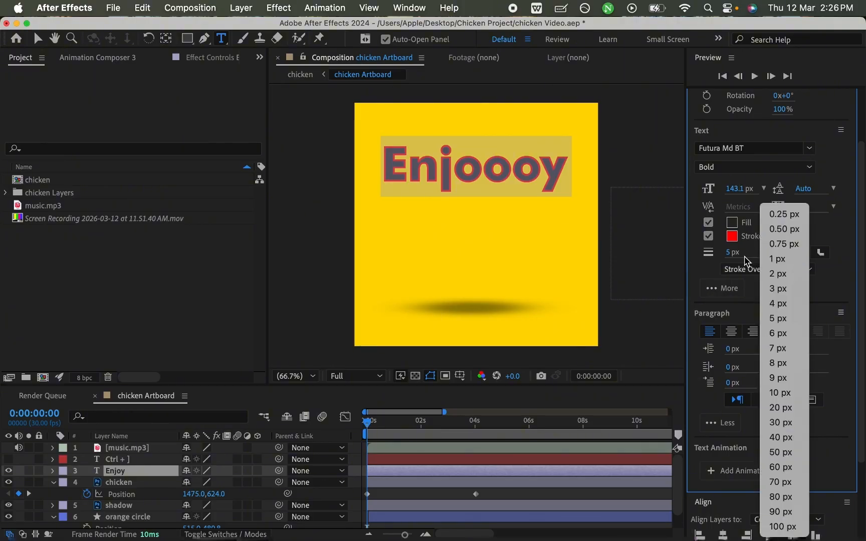
pyautogui.click(713, 278)
# - Set the text's fill and stroke order to Fill Over Stroke
pyautogui.click(783, 273)
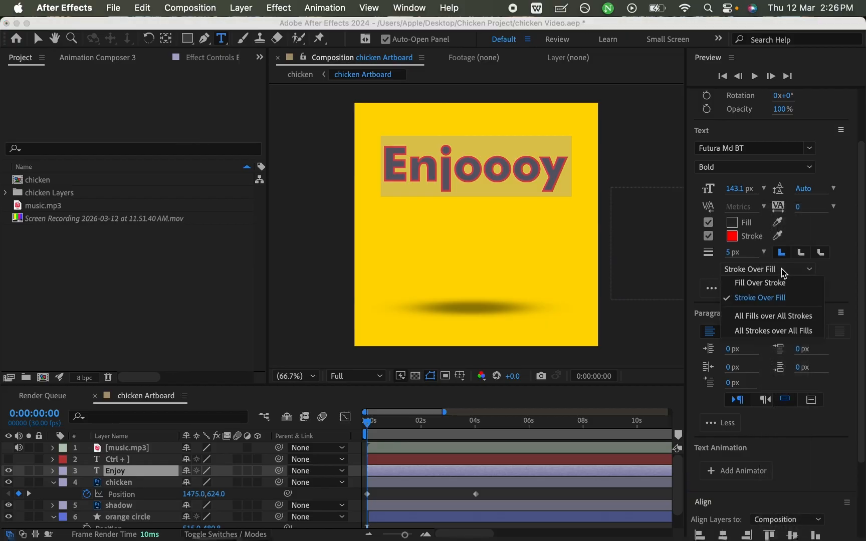
pyautogui.click(783, 283)
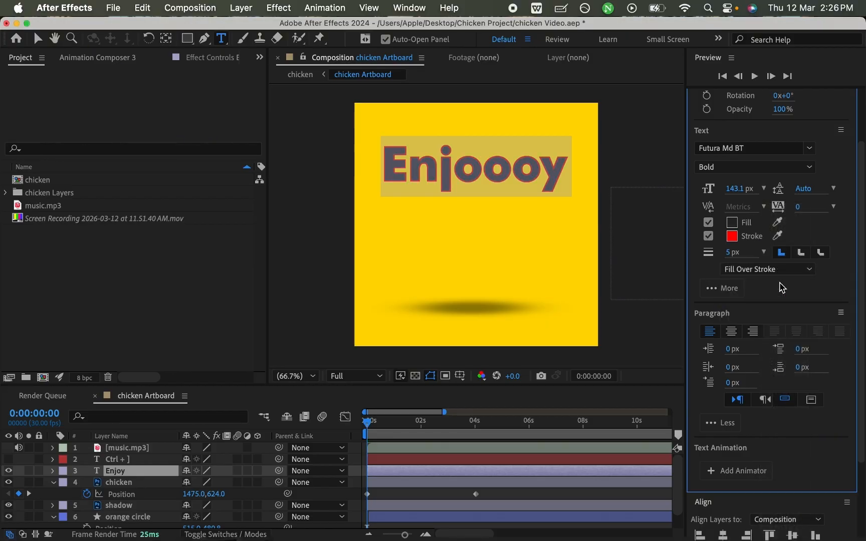
pyautogui.click(785, 271)
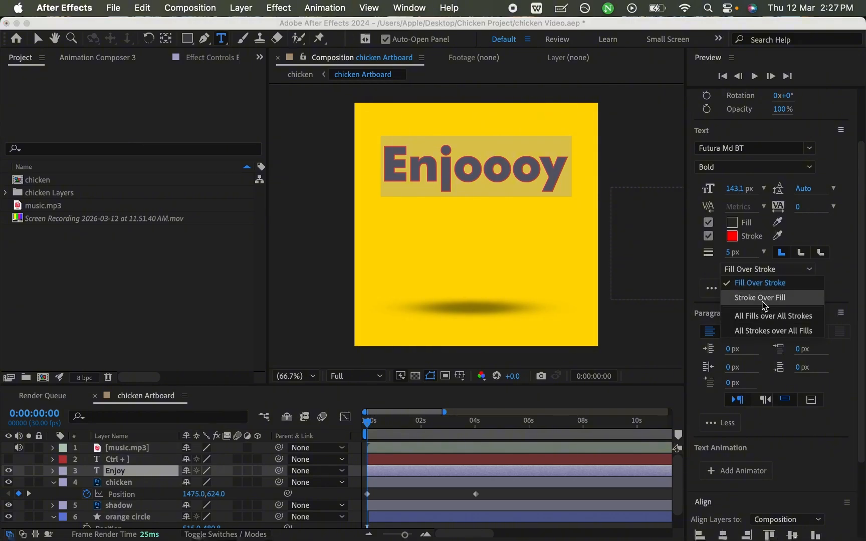
pyautogui.click(709, 279)
# - Increase the text stroke width to 59 px and set the order to Stroke Over Fill
pyautogui.moveTo(730, 252); pyautogui.dragTo(765, 251)
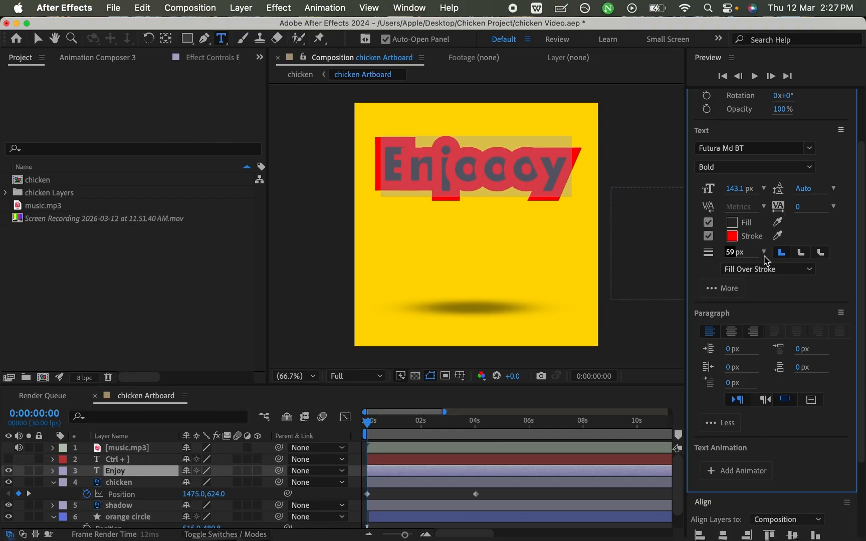
pyautogui.click(760, 270)
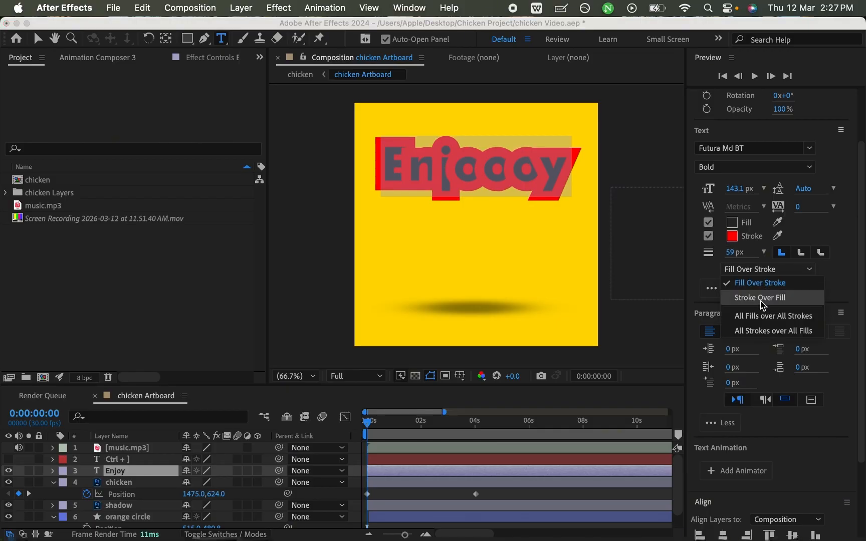
pyautogui.click(765, 299)
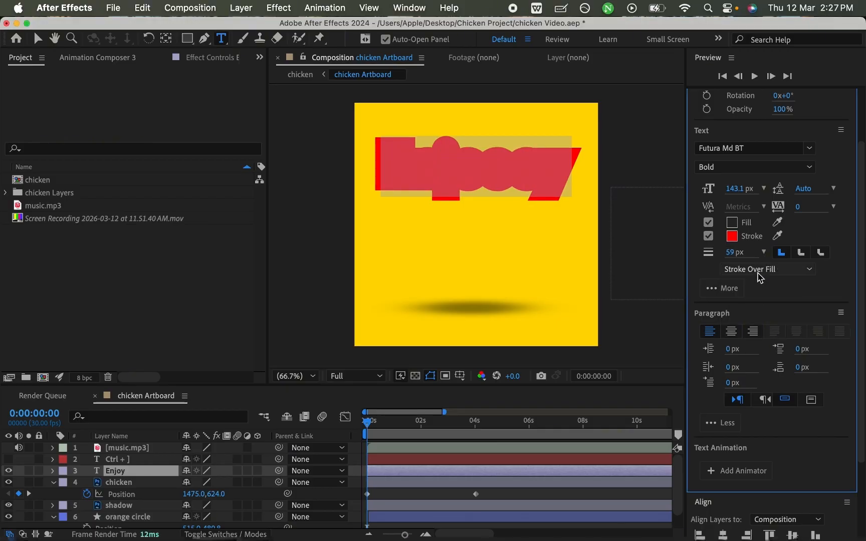
pyautogui.click(762, 270)
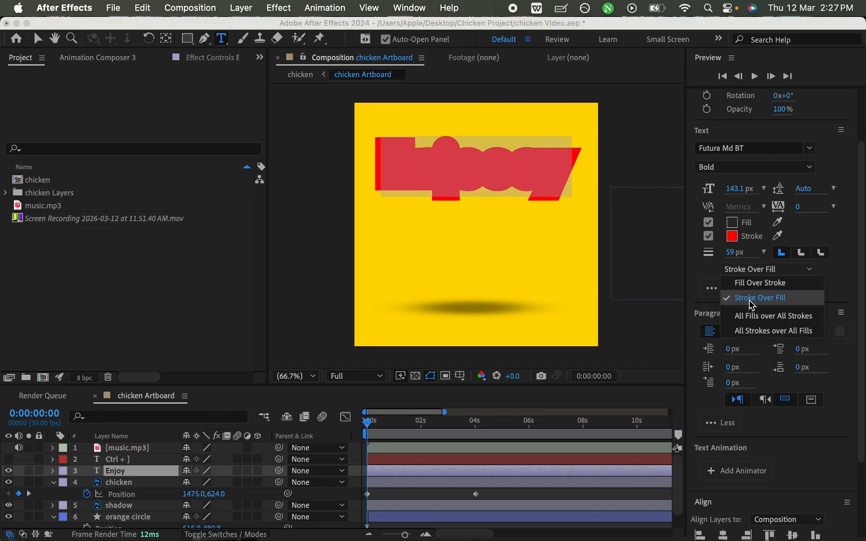
# - Toggle the text's stroke and fill off and on, leaving the fill disabled and the red stroke enabled
pyautogui.click(708, 235)
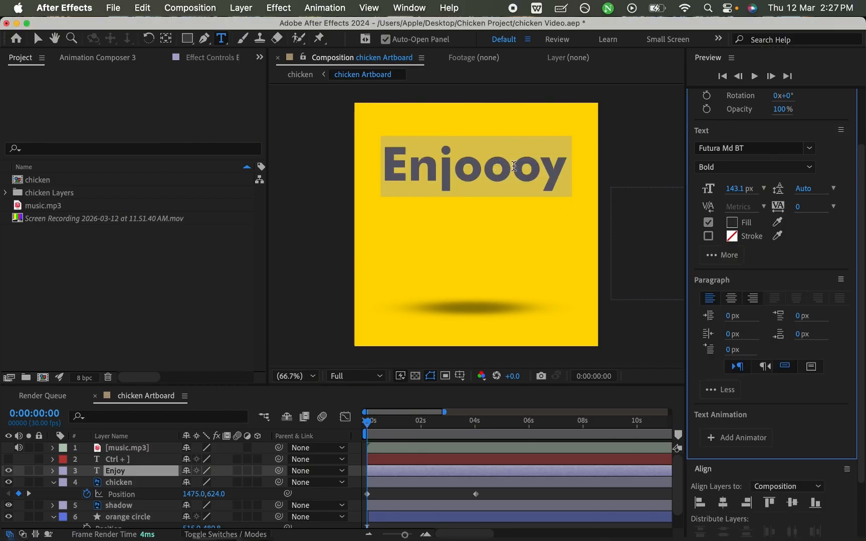
pyautogui.click(708, 222)
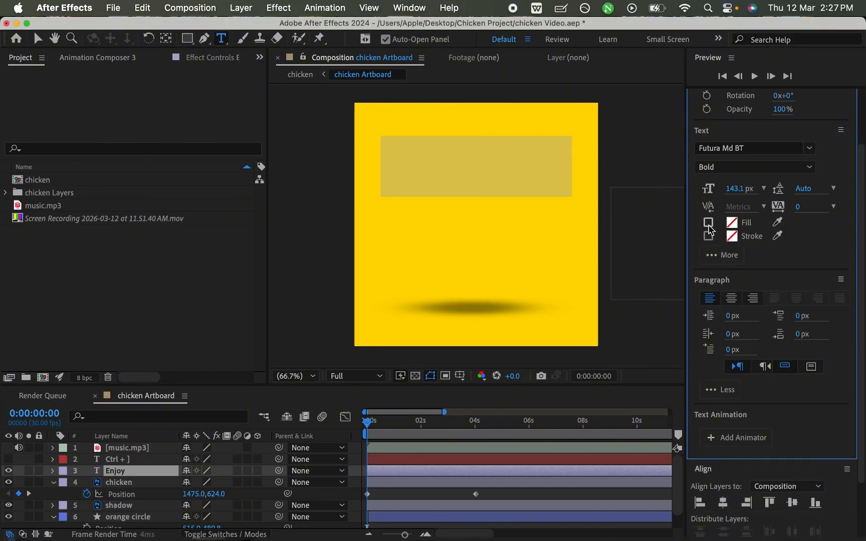
pyautogui.click(710, 226)
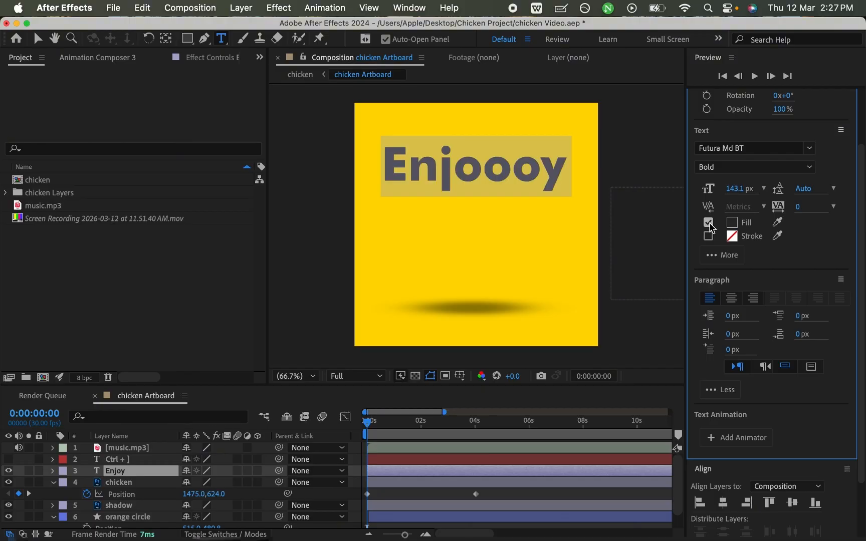
pyautogui.click(708, 223)
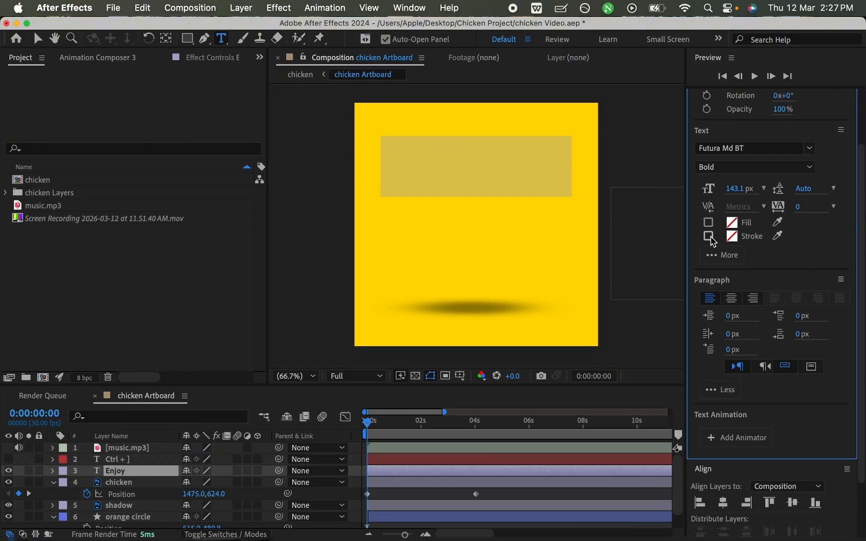
pyautogui.click(708, 236)
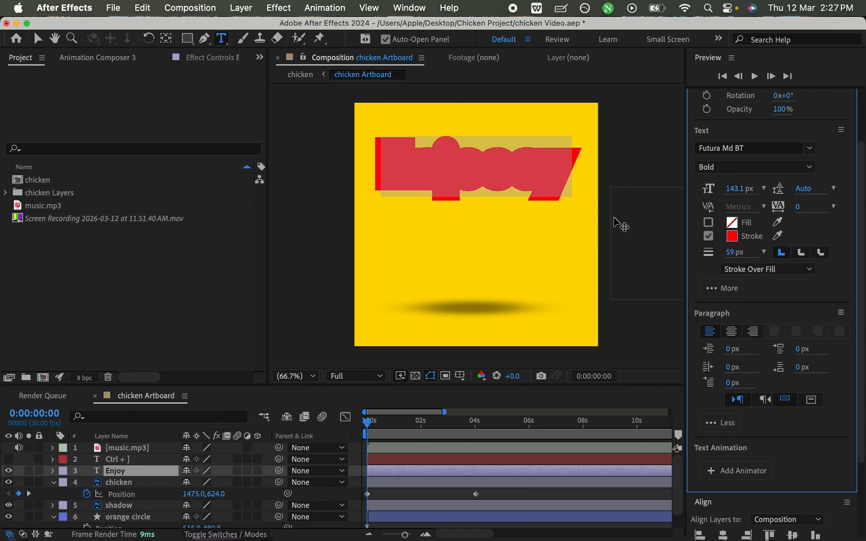
# - Reduce the text stroke width to 4 px, re-enable the fill, and increase the stroke width to 19 px
pyautogui.moveTo(719, 251); pyautogui.dragTo(691, 258)
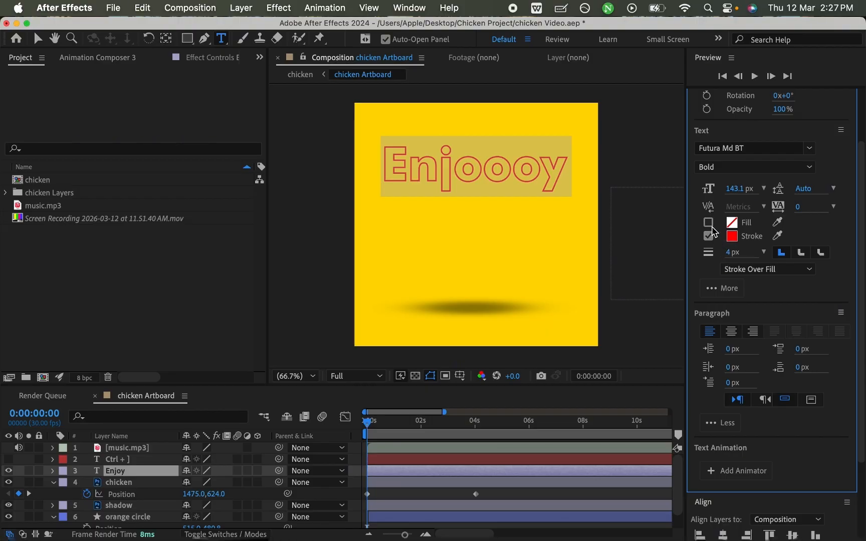
pyautogui.click(708, 223)
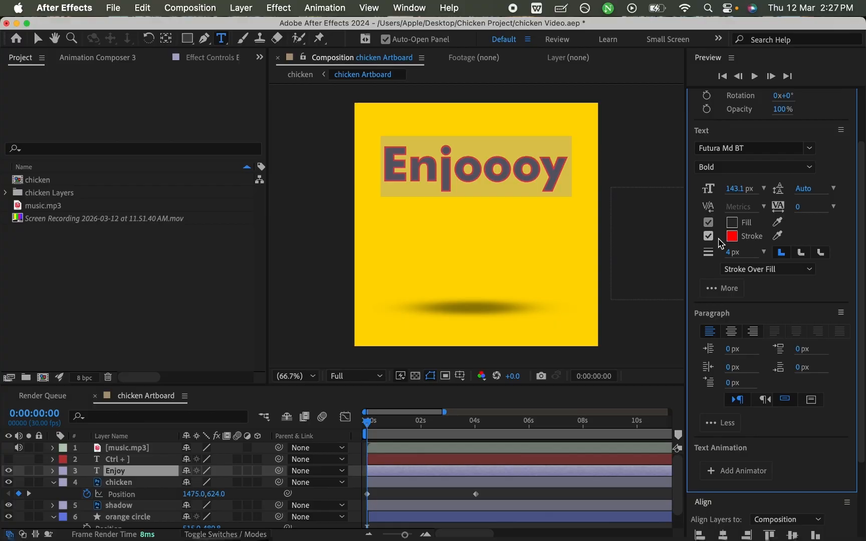
pyautogui.moveTo(729, 254); pyautogui.dragTo(741, 254)
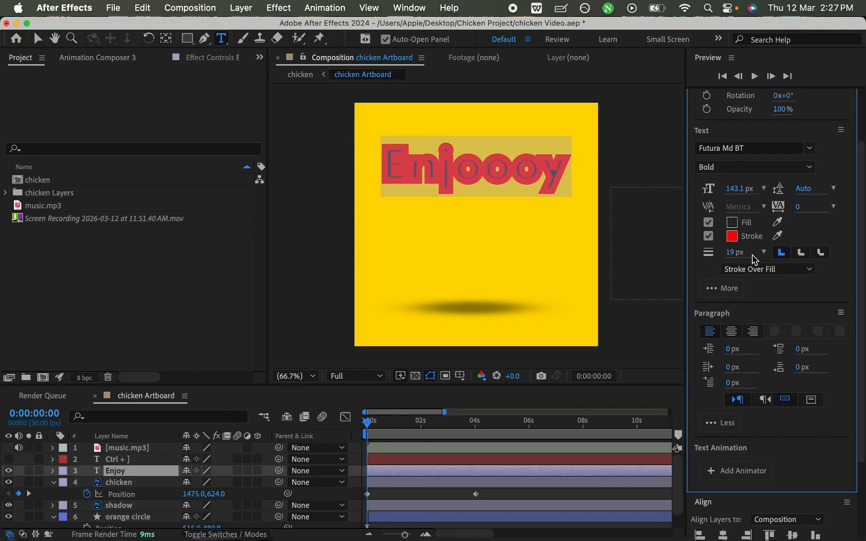
# - Set the text's fill and stroke order to Fill Over Stroke, trying another order before returning to it
pyautogui.click(764, 271)
pyautogui.click(769, 284)
pyautogui.click(769, 273)
pyautogui.click(766, 300)
pyautogui.click(768, 271)
pyautogui.click(770, 283)
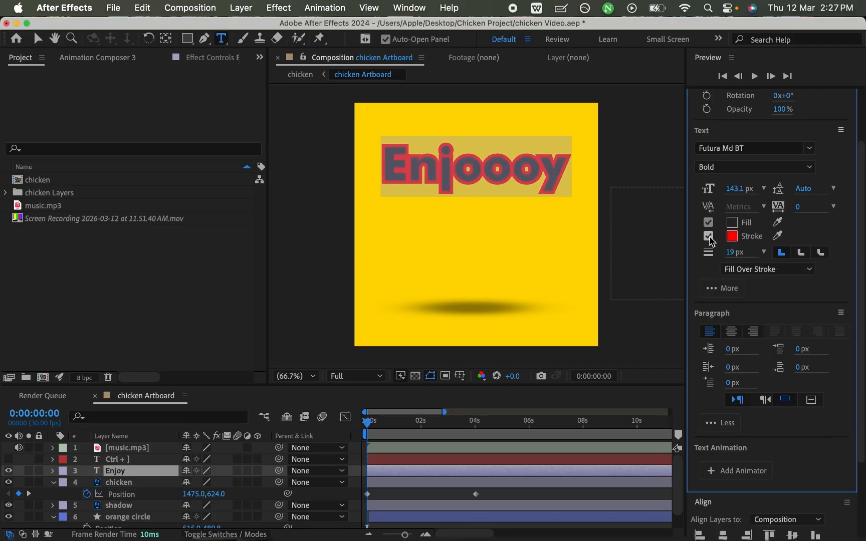
# - Disable the text stroke, leave text editing with the Selection tool, and save the project
pyautogui.click(708, 237)
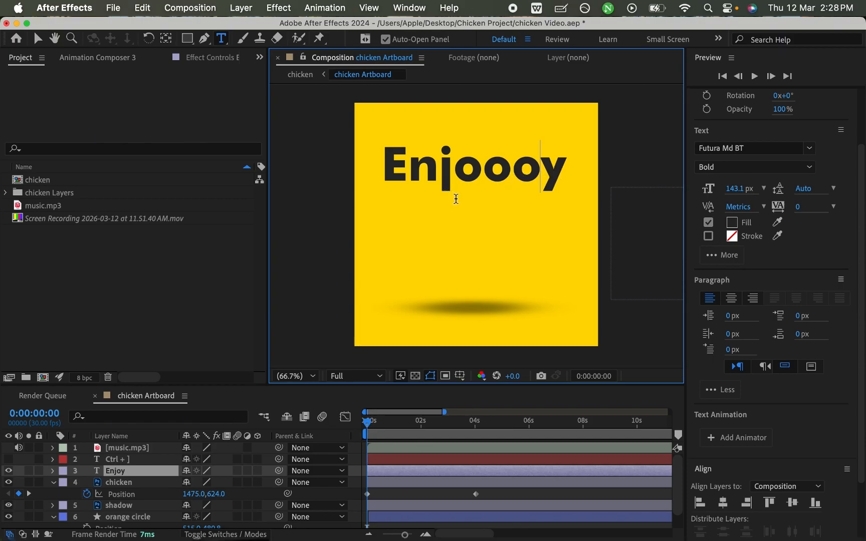
pyautogui.click(38, 39)
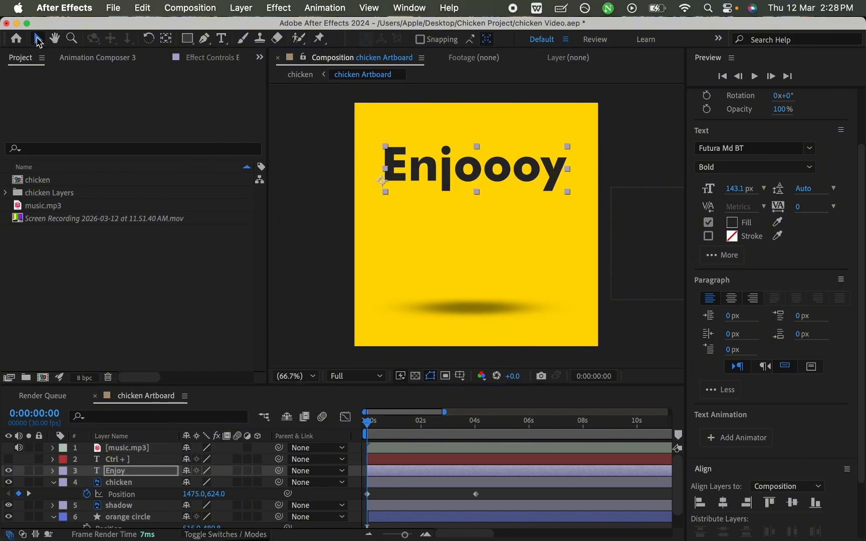
pyautogui.press('super+s')
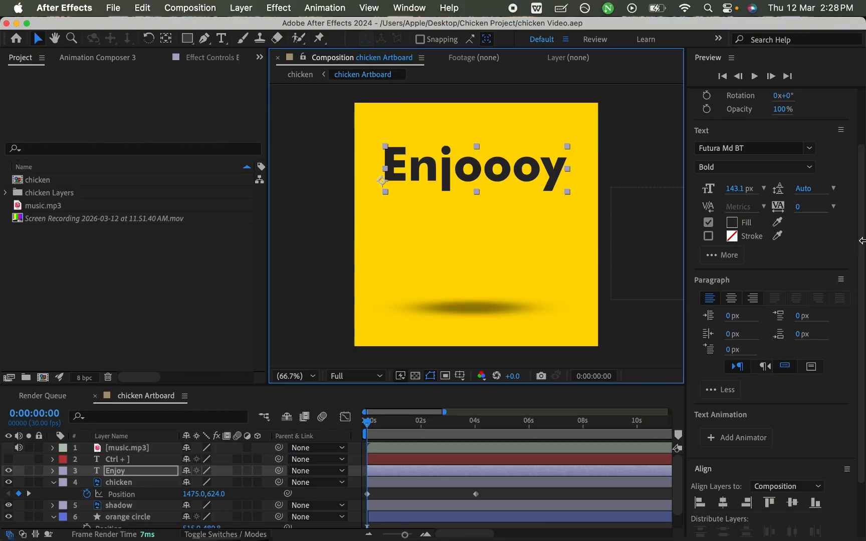
pyautogui.scroll(3, 857, 112)
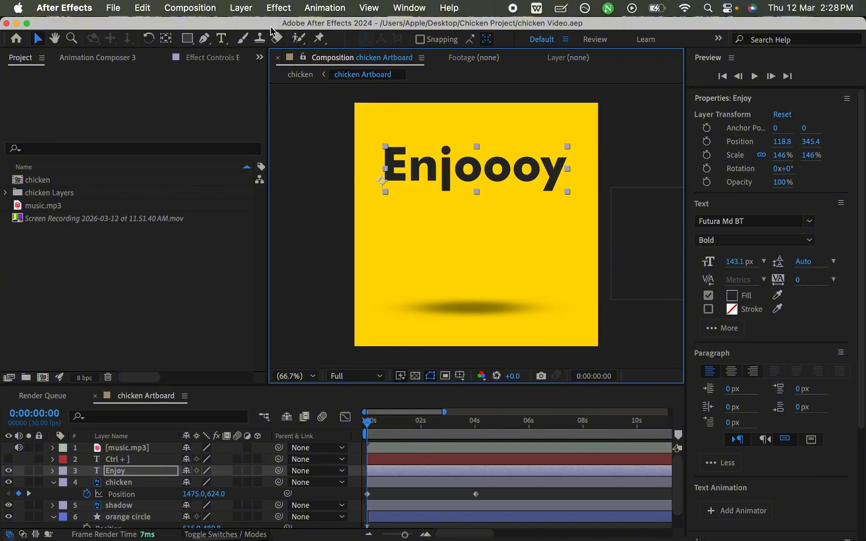
# - Examine the available effect categories, from 3D Channel through Blur & Sharpen and Distort to Transition
pyautogui.click(277, 8)
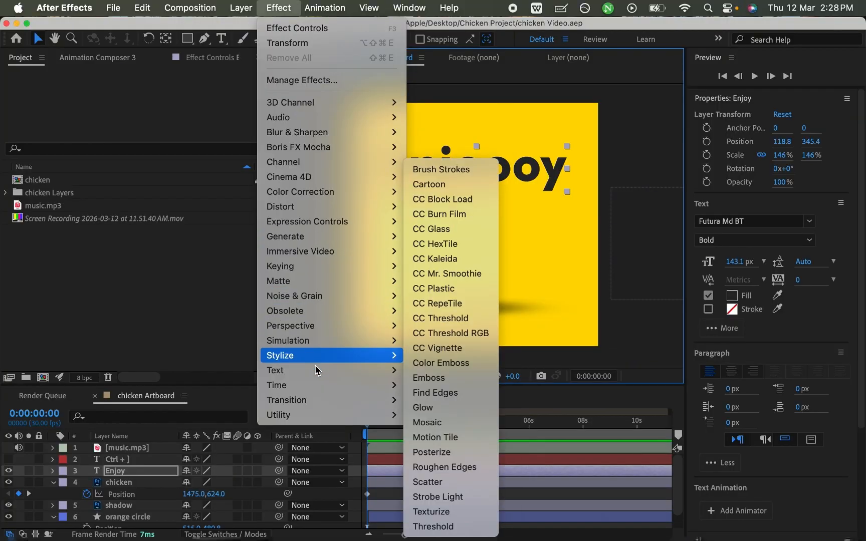
pyautogui.moveTo(287, 109)
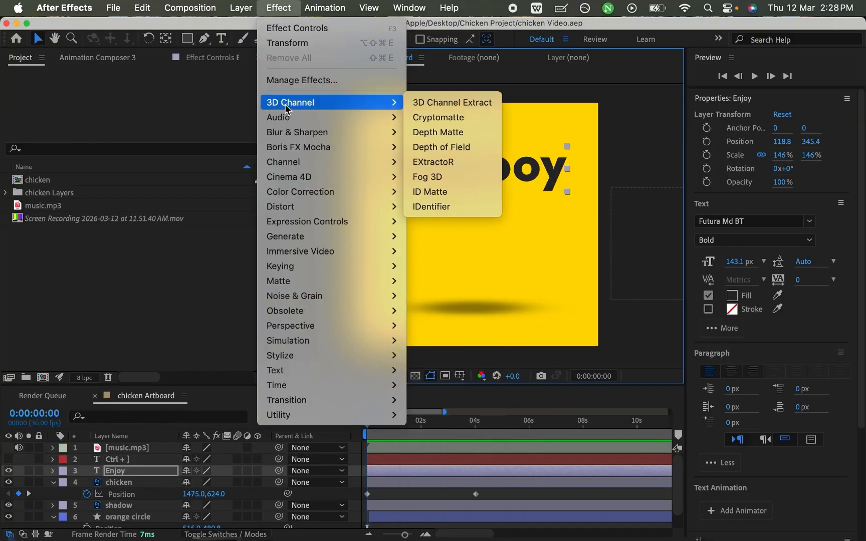
pyautogui.moveTo(337, 126)
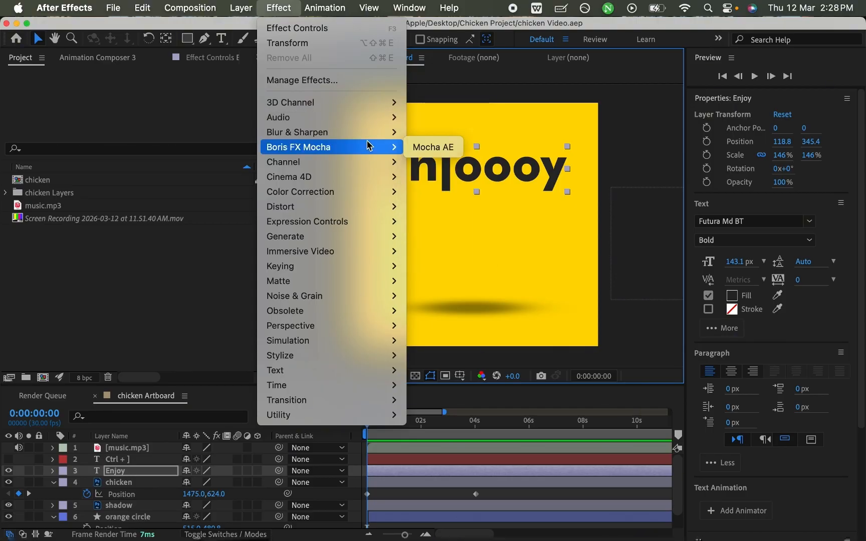
pyautogui.moveTo(367, 137)
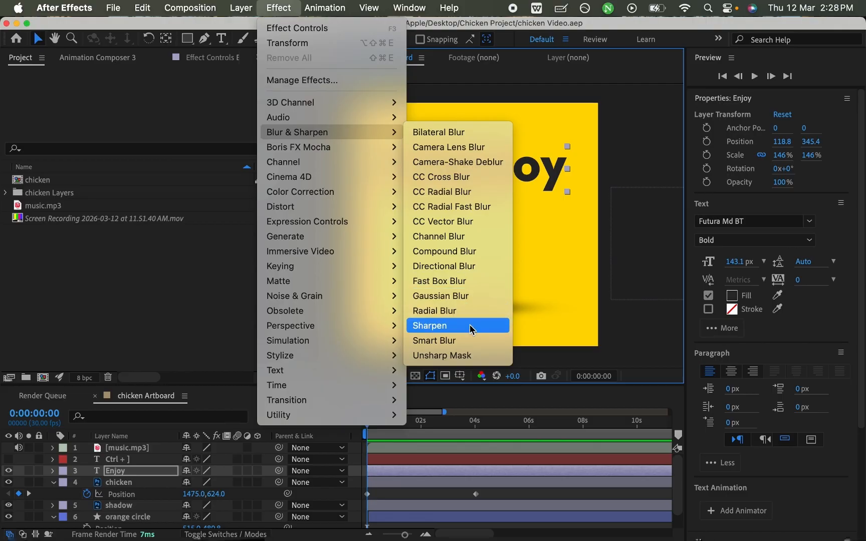
pyautogui.moveTo(342, 158)
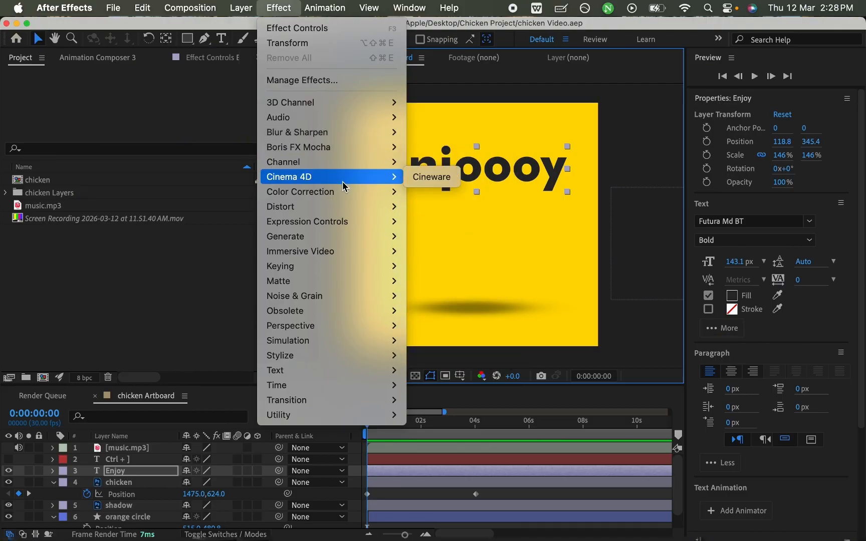
pyautogui.moveTo(344, 193)
pyautogui.moveTo(346, 210)
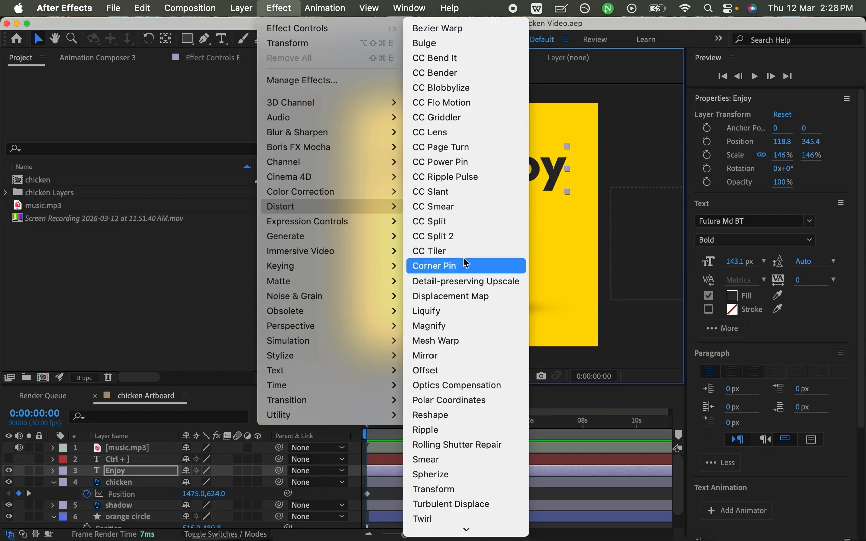
pyautogui.moveTo(335, 228)
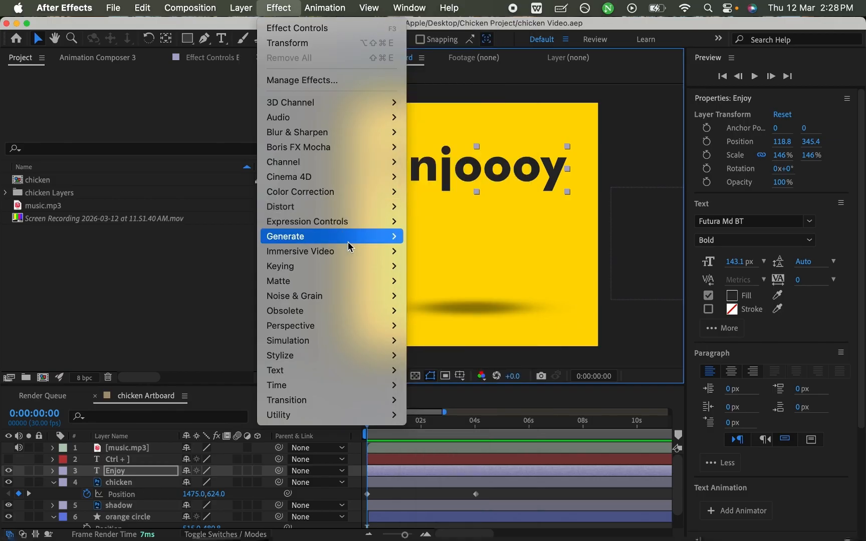
pyautogui.moveTo(347, 246)
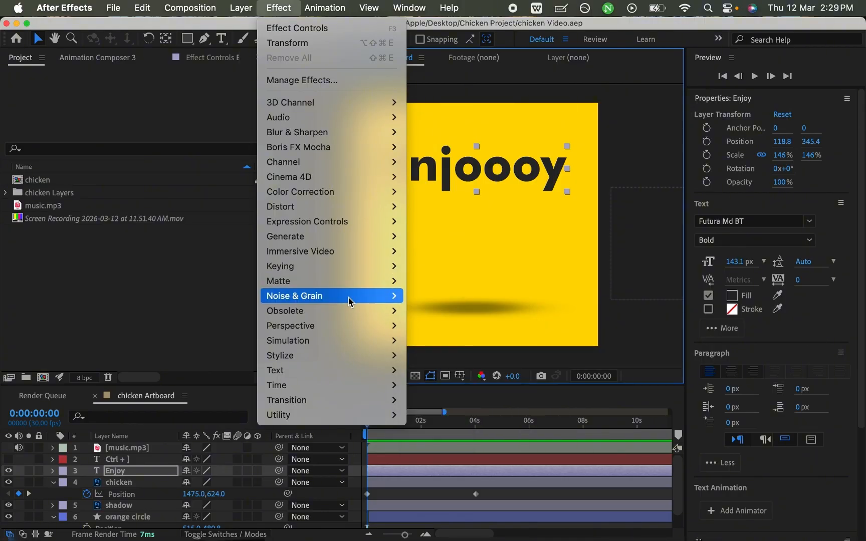
pyautogui.moveTo(351, 301)
pyautogui.moveTo(340, 317)
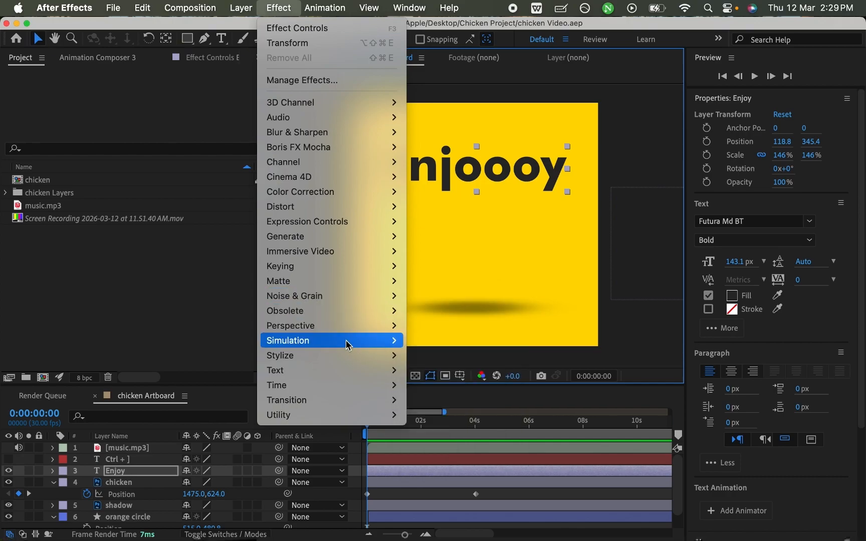
pyautogui.moveTo(349, 391)
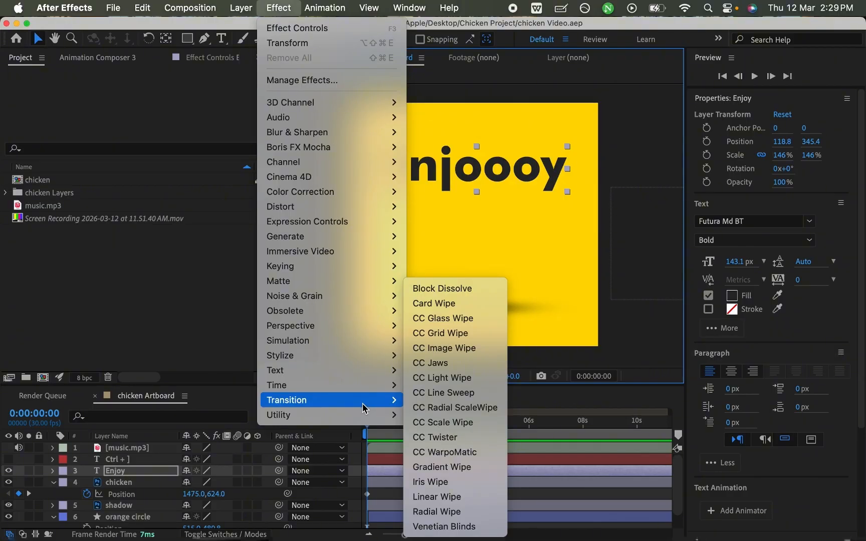
# - Expand Effects & Presets to show the full list of effect categories
pyautogui.moveTo(860, 321); pyautogui.dragTo(860, 228)
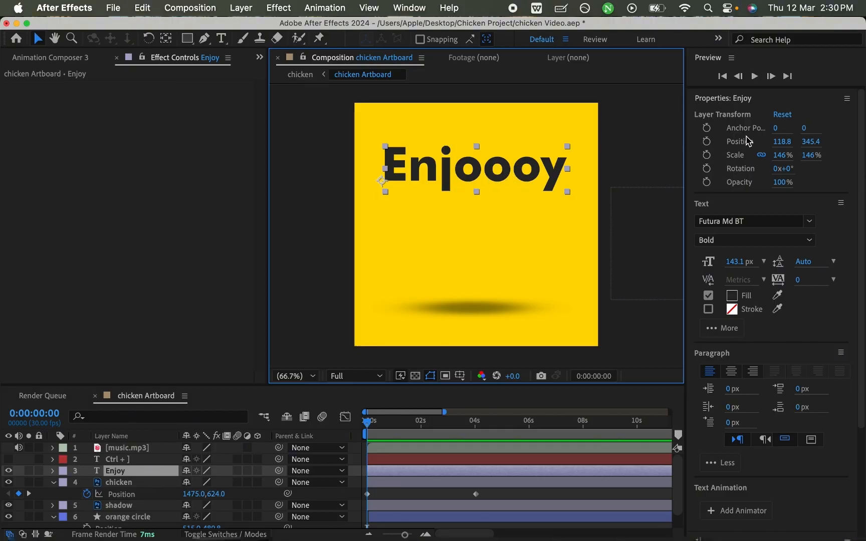
pyautogui.moveTo(862, 146); pyautogui.dragTo(857, 227)
pyautogui.moveTo(854, 191); pyautogui.dragTo(860, 328)
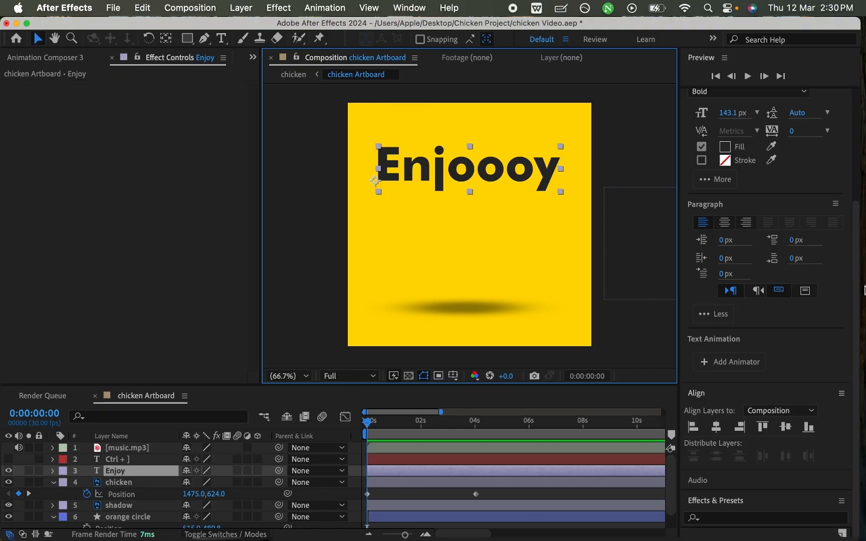
pyautogui.moveTo(861, 288); pyautogui.dragTo(863, 287)
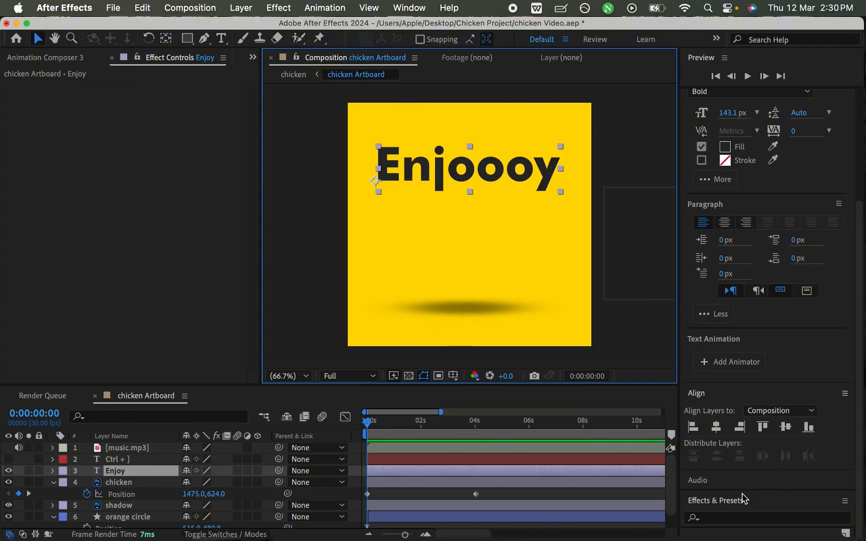
pyautogui.click(721, 507)
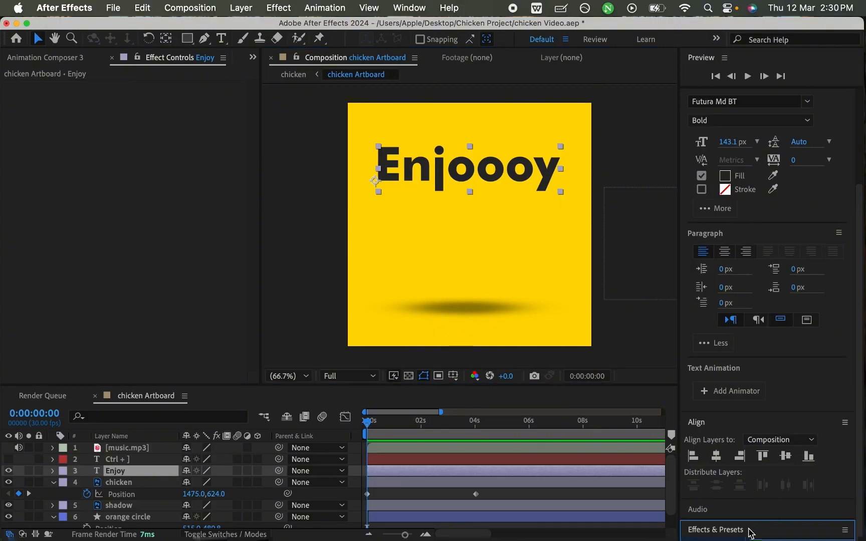
pyautogui.moveTo(860, 377); pyautogui.dragTo(857, 526)
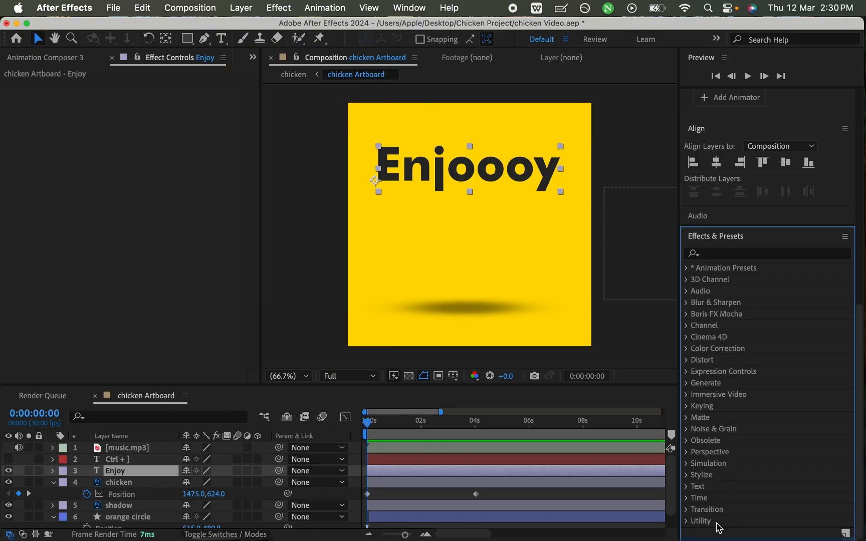
# - Examine the effects contained in the Text and Transition categories
pyautogui.click(688, 487)
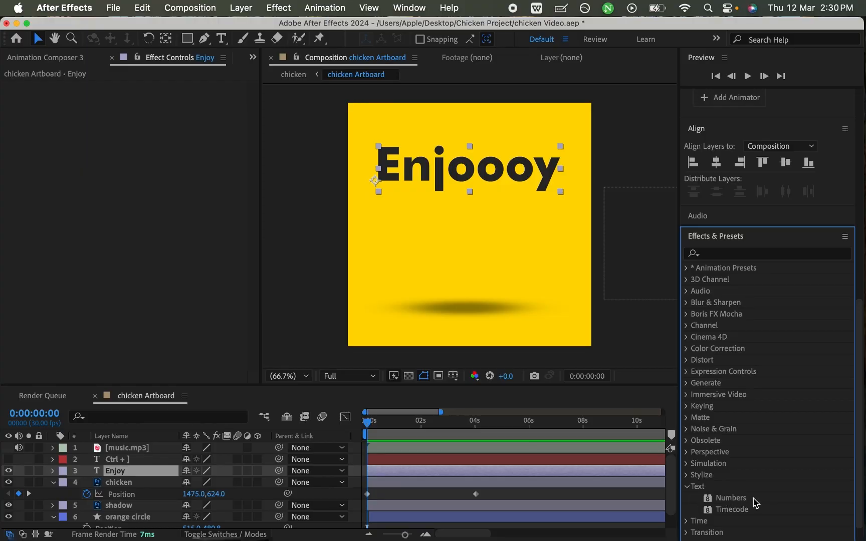
pyautogui.click(687, 486)
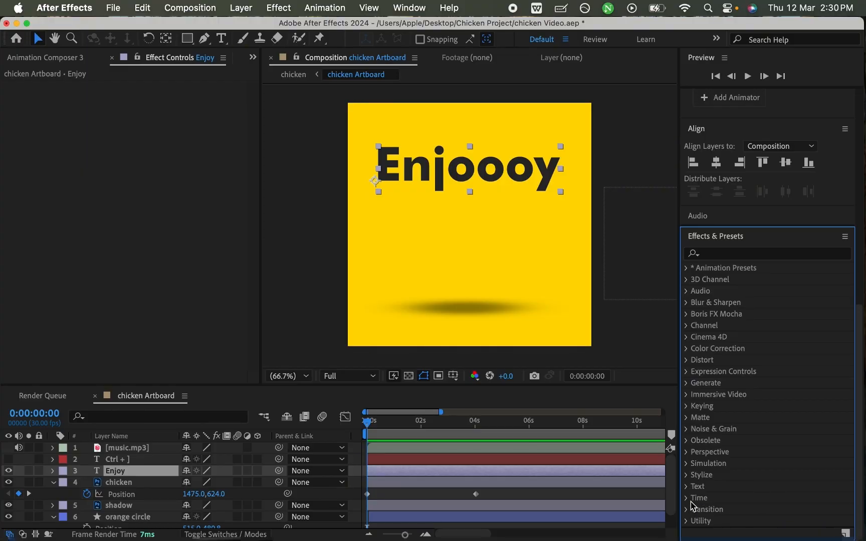
pyautogui.click(689, 510)
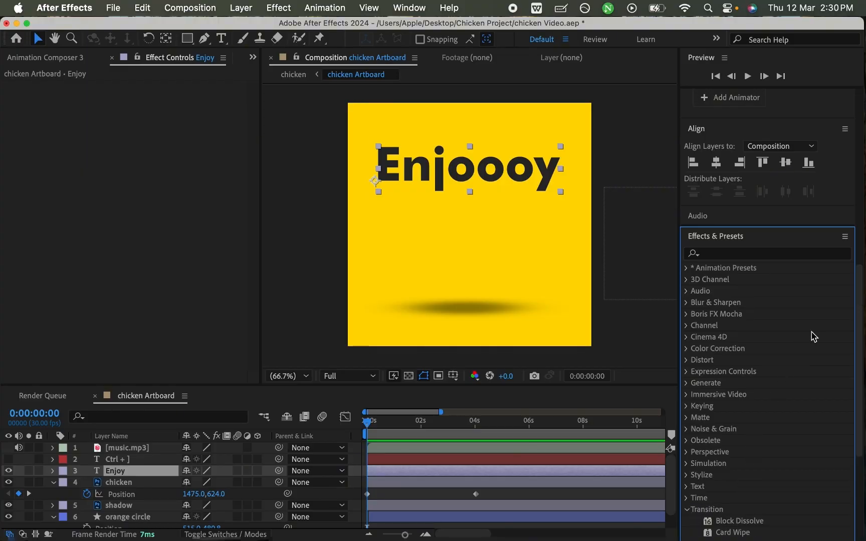
pyautogui.moveTo(856, 322); pyautogui.dragTo(856, 416)
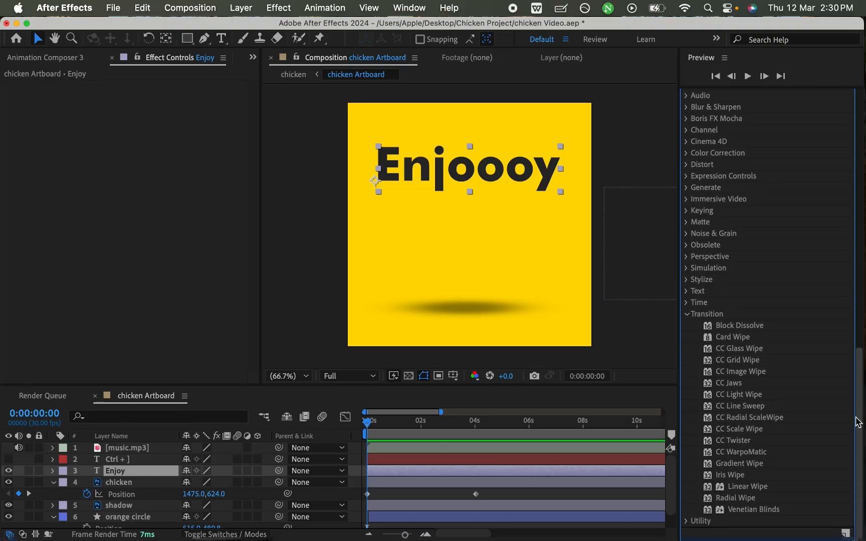
pyautogui.click(690, 322)
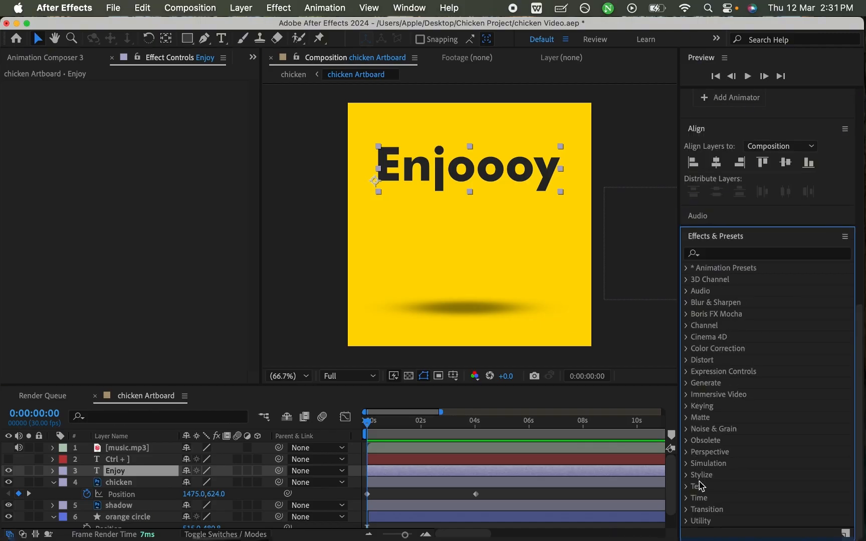
# - Apply the Linear Wipe transition effect to the Enjoy text layer
pyautogui.click(686, 510)
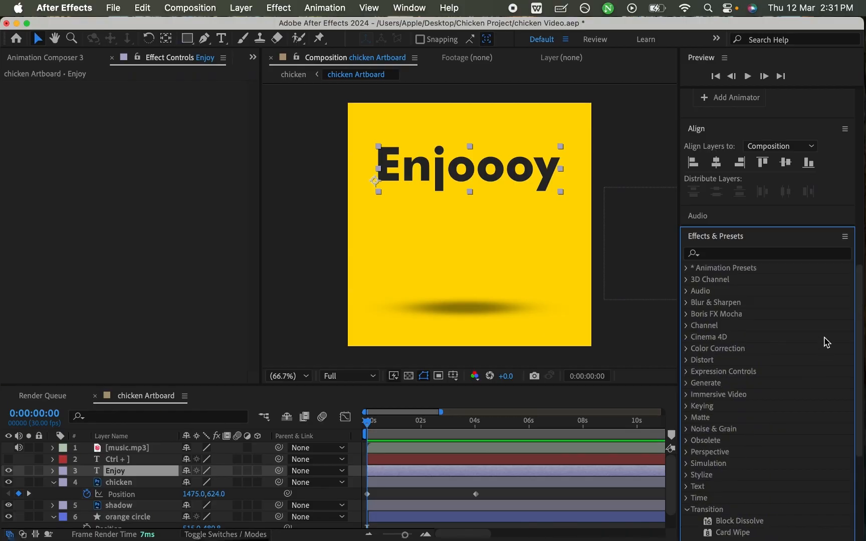
pyautogui.moveTo(859, 347); pyautogui.dragTo(854, 449)
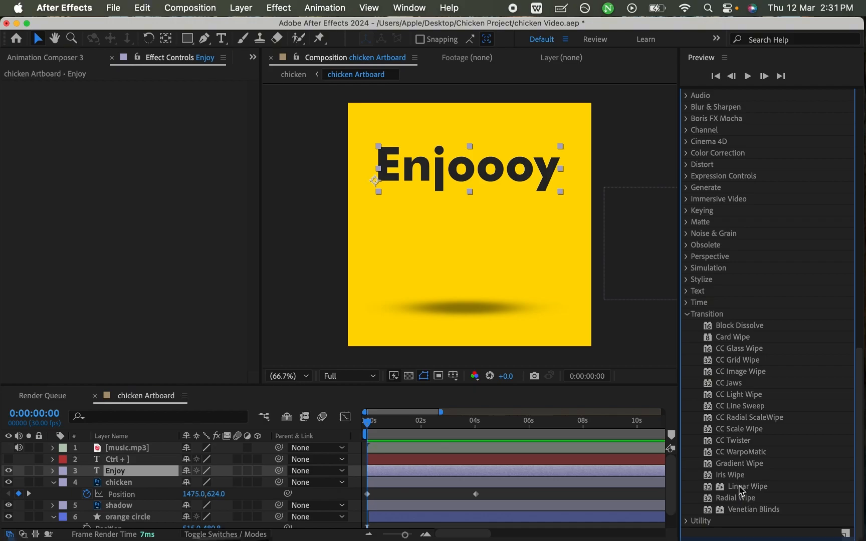
pyautogui.doubleClick(744, 487)
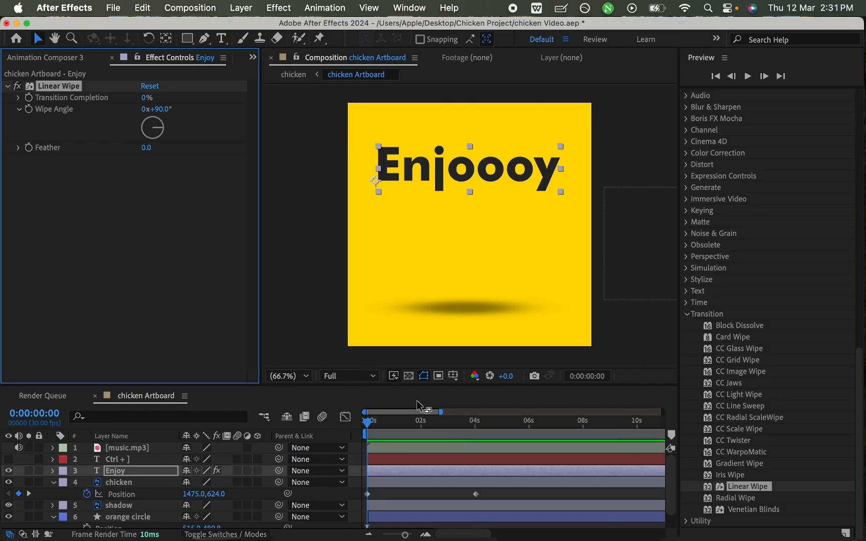
# - Enable keyframing for Linear Wipe's Transition Completion, Wipe Angle and Feather at 0:00:04:00
pyautogui.moveTo(407, 426); pyautogui.dragTo(477, 428)
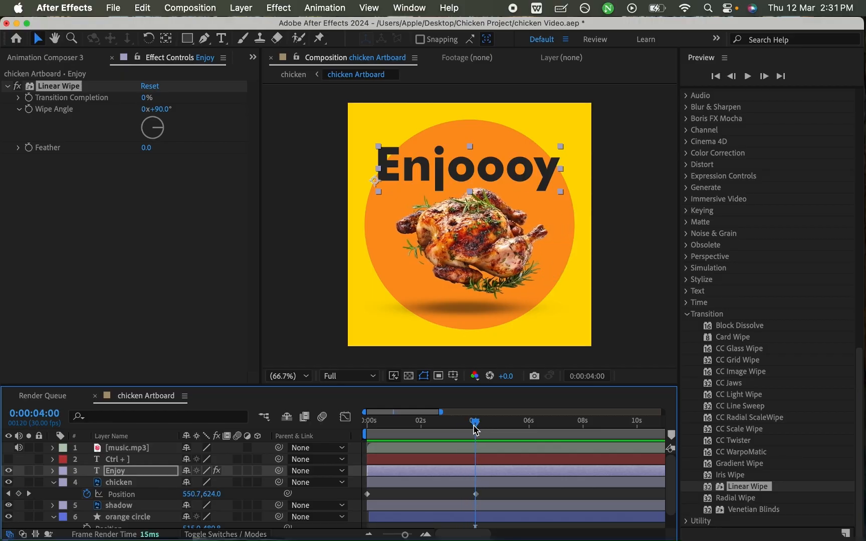
pyautogui.click(29, 97)
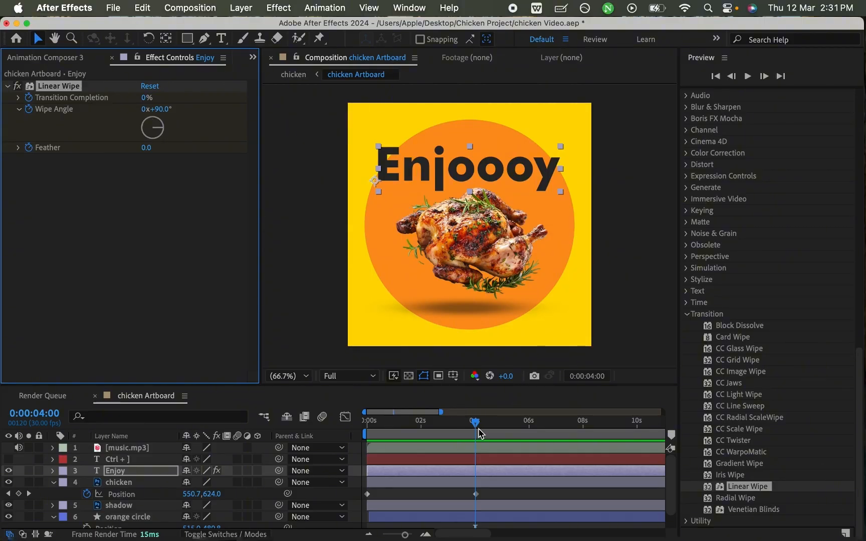
# - At 0:00:01:02, set Linear Wipe's Transition Completion to 37%, and its Wipe Angle to -219° and Feather to 156 with keyframing off
pyautogui.moveTo(475, 427); pyautogui.dragTo(395, 424)
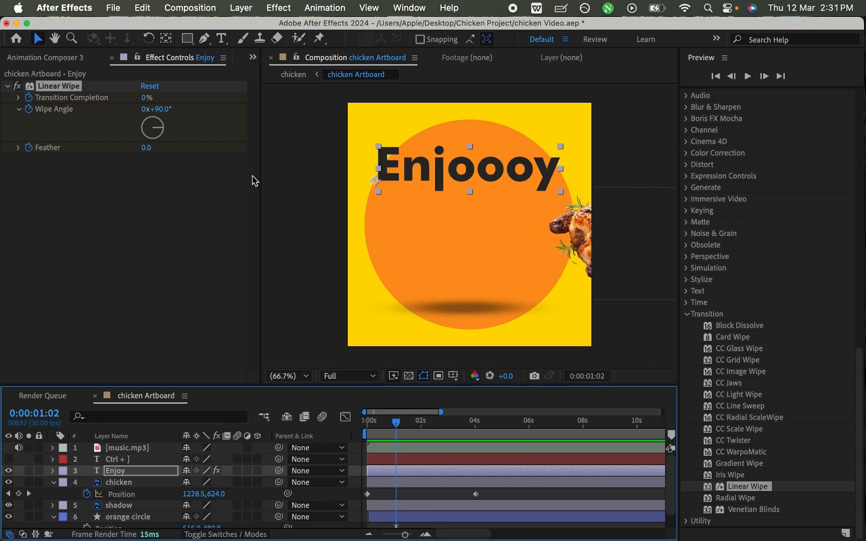
pyautogui.click(18, 97)
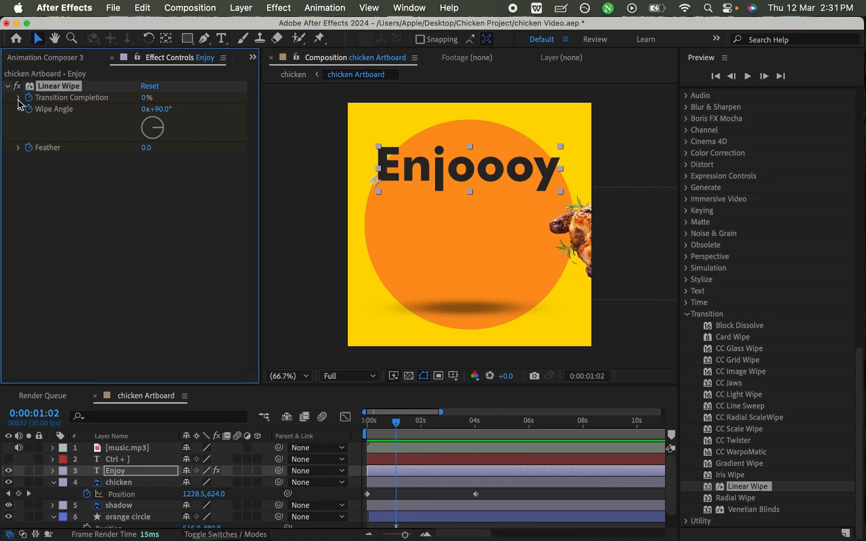
pyautogui.moveTo(40, 116)
pyautogui.mouseDown()
pyautogui.moveTo(220, 115)
pyautogui.moveTo(25, 132)
pyautogui.moveTo(239, 110)
pyautogui.moveTo(45, 129)
pyautogui.moveTo(210, 107)
pyautogui.moveTo(61, 126)
pyautogui.moveTo(93, 115)
pyautogui.moveTo(194, 111)
pyautogui.moveTo(55, 120)
pyautogui.moveTo(9, 133)
pyautogui.mouseUp()
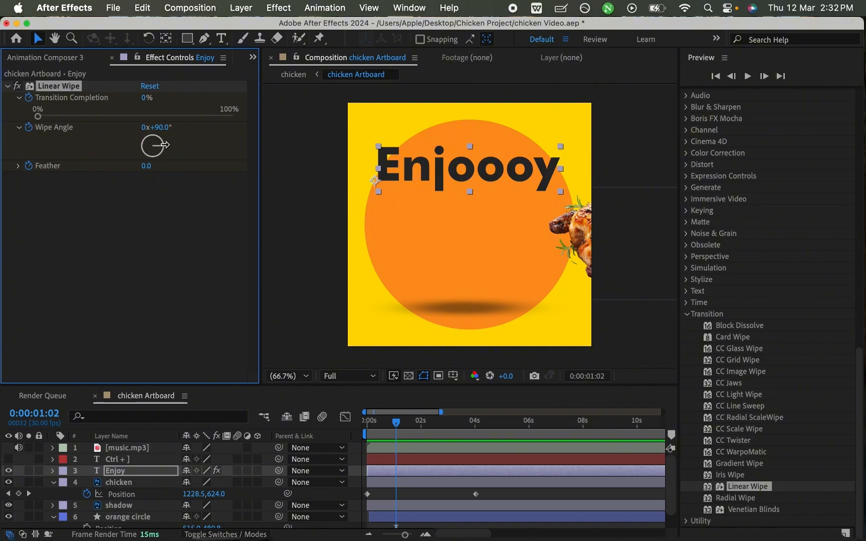
pyautogui.moveTo(38, 117); pyautogui.dragTo(111, 115)
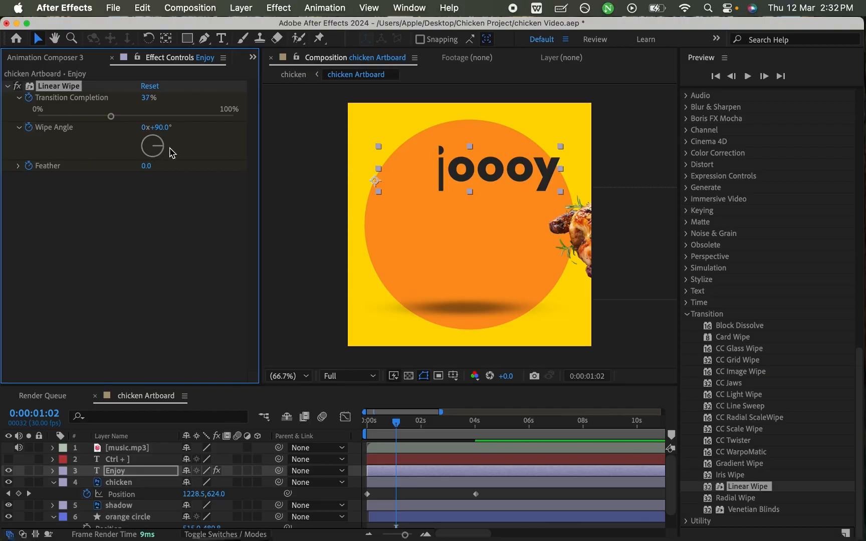
pyautogui.moveTo(168, 144)
pyautogui.mouseDown()
pyautogui.moveTo(161, 150)
pyautogui.moveTo(159, 142)
pyautogui.moveTo(169, 150)
pyautogui.mouseUp()
pyautogui.moveTo(168, 153)
pyautogui.mouseDown()
pyautogui.moveTo(162, 206)
pyautogui.moveTo(145, 176)
pyautogui.moveTo(153, 187)
pyautogui.moveTo(168, 184)
pyautogui.moveTo(180, 158)
pyautogui.moveTo(146, 145)
pyautogui.moveTo(148, 164)
pyautogui.moveTo(166, 165)
pyautogui.mouseUp()
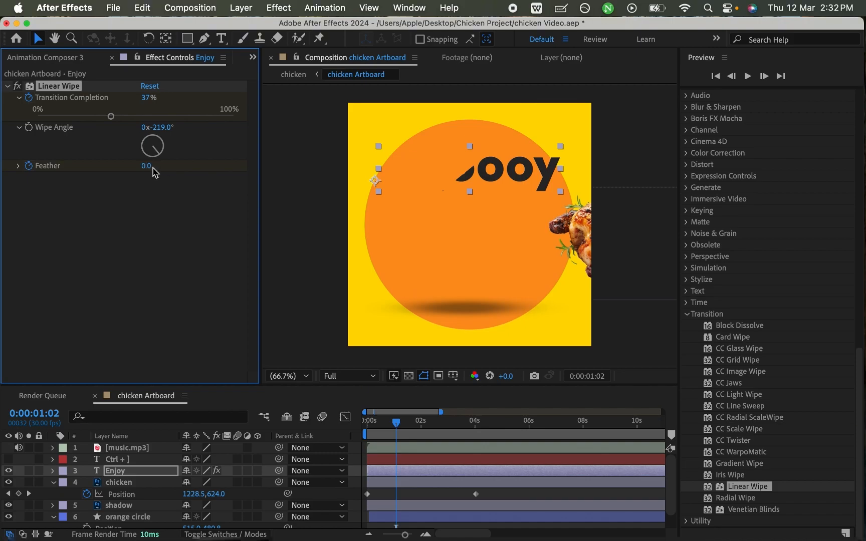
pyautogui.moveTo(158, 169); pyautogui.dragTo(233, 147)
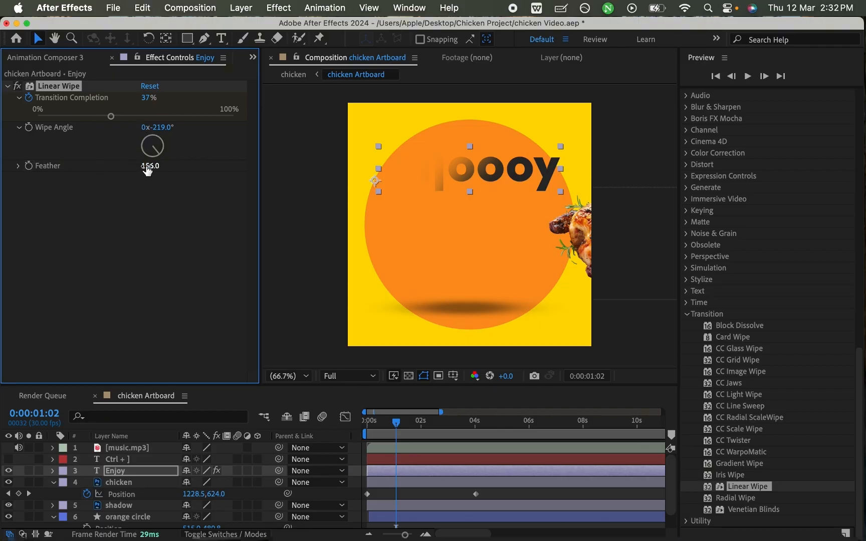
# - Set Linear Wipe's Wipe Angle to -1x-114° and its Transition Completion to 100% at 0:00:01:02
pyautogui.moveTo(111, 118); pyautogui.dragTo(39, 134)
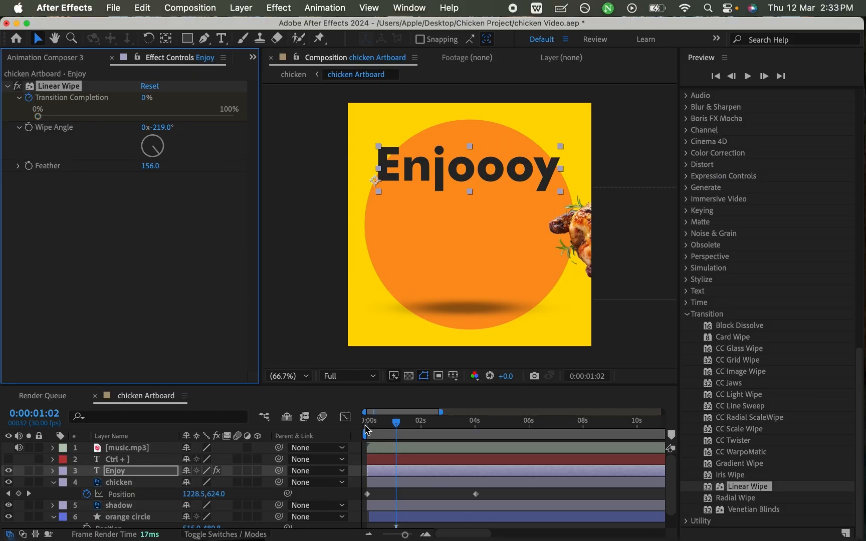
pyautogui.moveTo(39, 119); pyautogui.dragTo(106, 115)
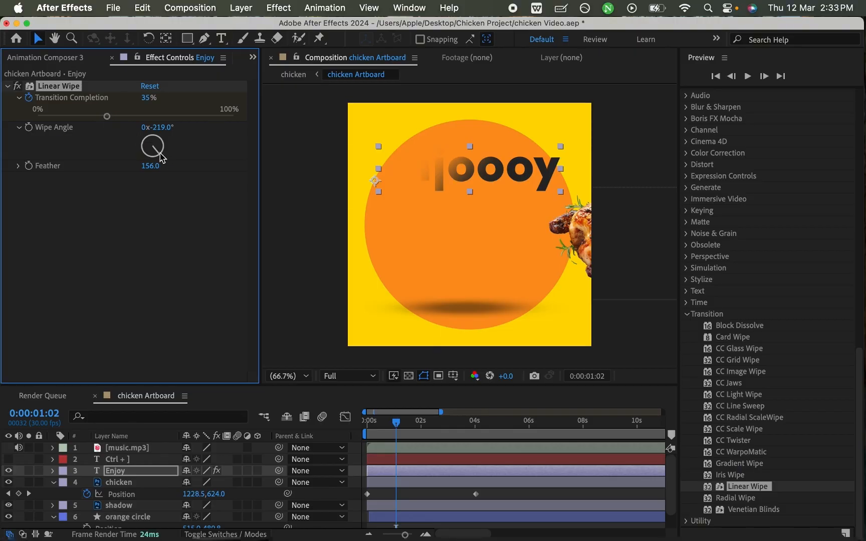
pyautogui.moveTo(162, 158); pyautogui.dragTo(142, 155)
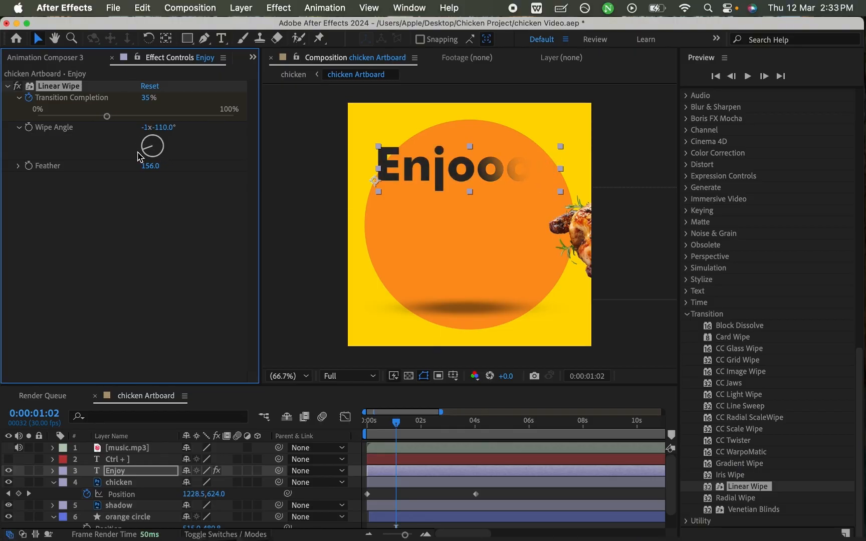
pyautogui.moveTo(108, 117); pyautogui.dragTo(236, 119)
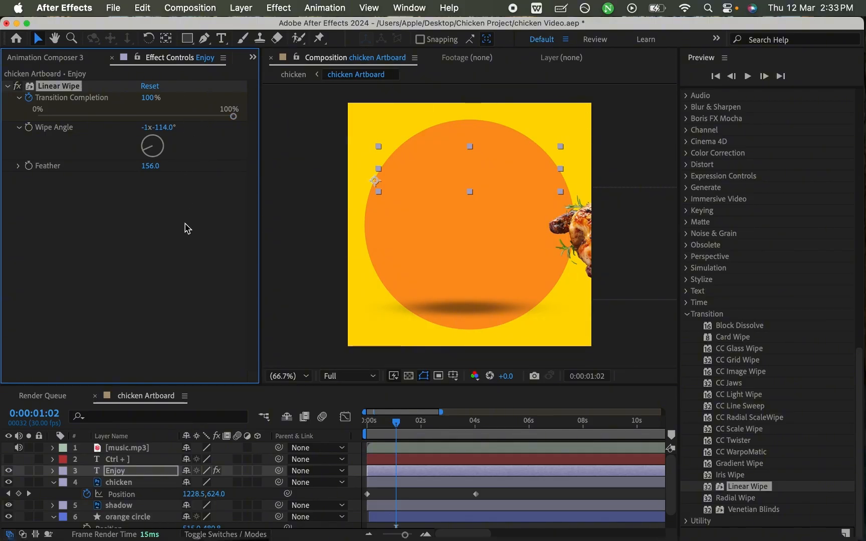
# - Reveal the Enjoy layer's Linear Wipe keyframes and move the 100% Transition Completion keyframe to the start of the composition
pyautogui.click(52, 470)
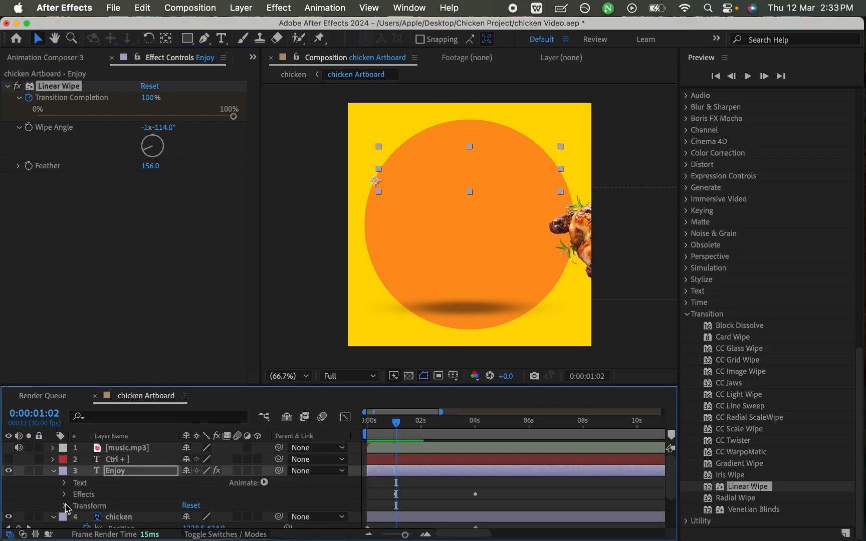
pyautogui.click(64, 495)
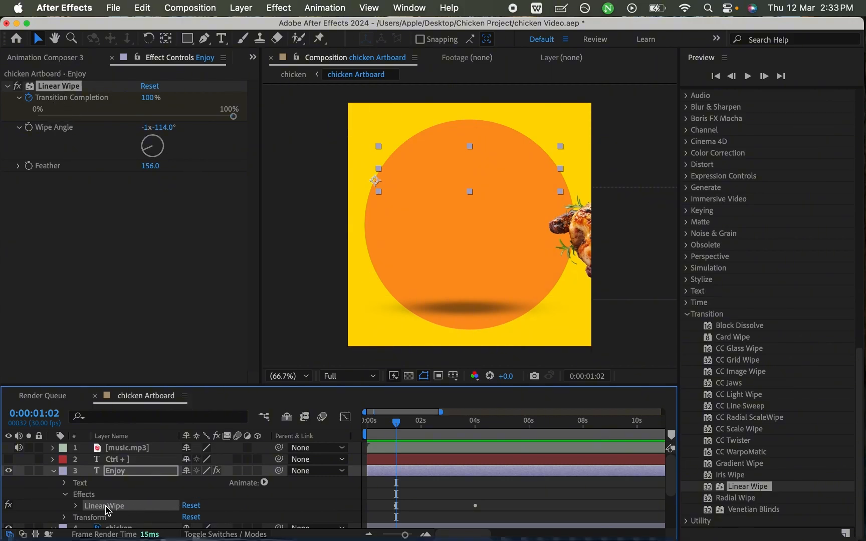
pyautogui.click(77, 506)
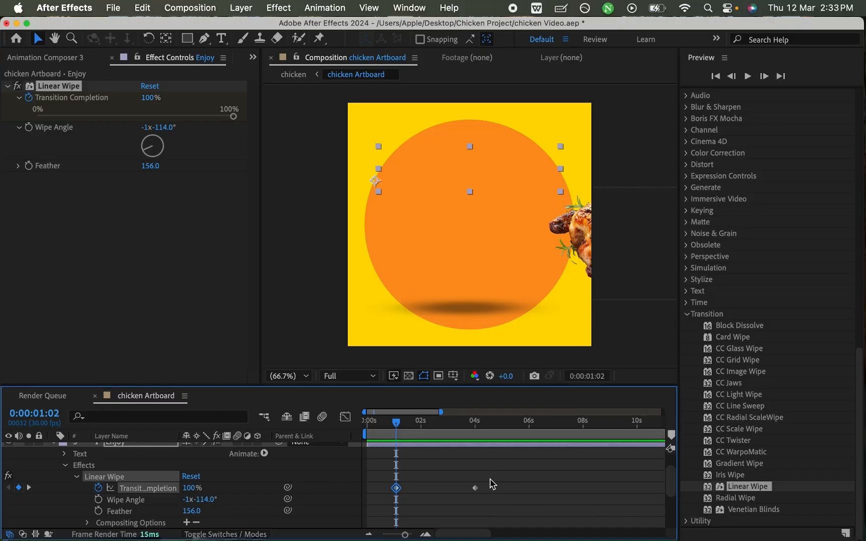
pyautogui.moveTo(399, 429); pyautogui.dragTo(460, 422)
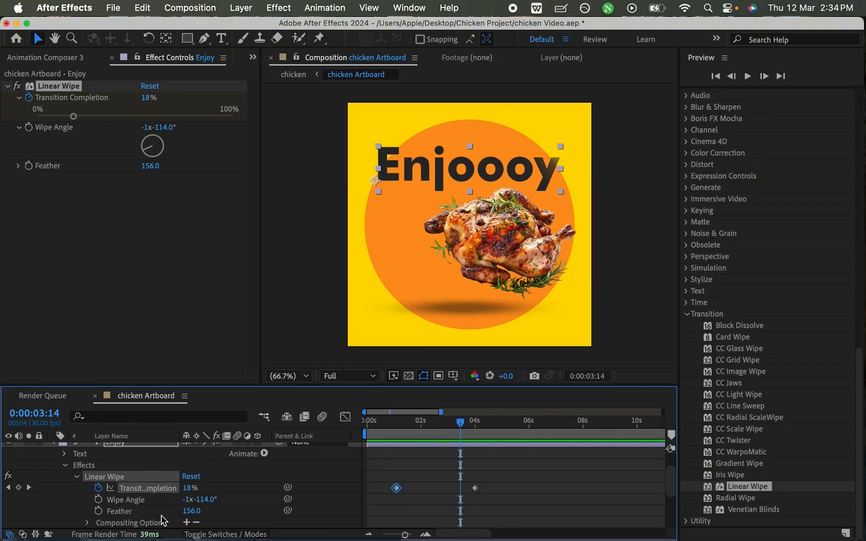
pyautogui.moveTo(398, 422); pyautogui.dragTo(369, 486)
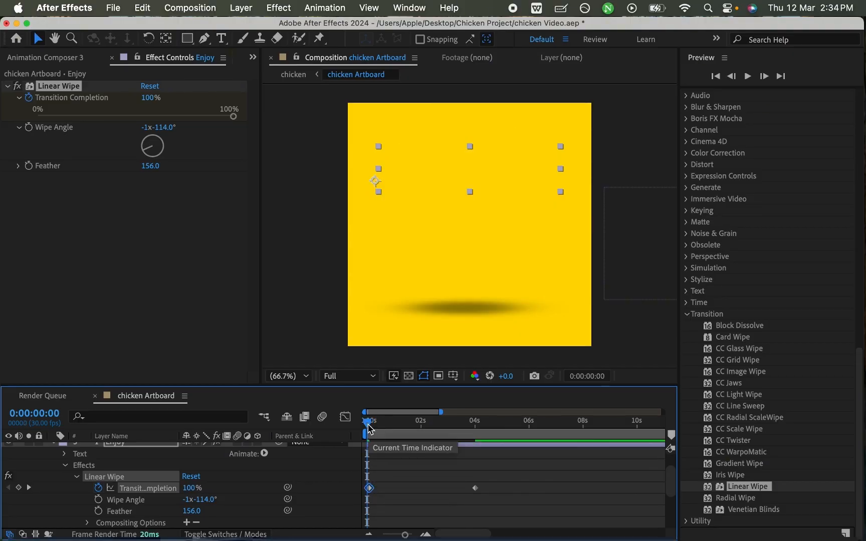
pyautogui.moveTo(369, 425); pyautogui.dragTo(438, 432)
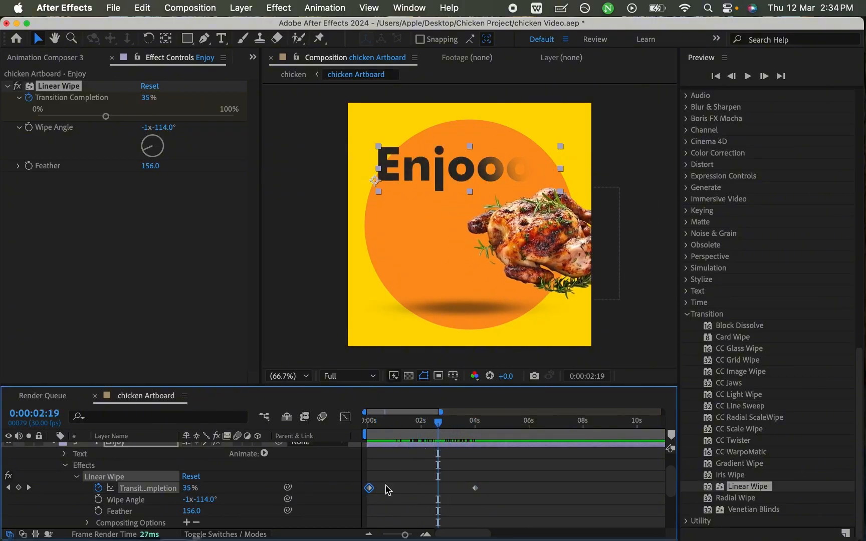
# - Try faster reveals by moving the 100% Transition Completion keyframe closer to the 0% keyframe
pyautogui.moveTo(370, 487); pyautogui.dragTo(470, 489)
pyautogui.moveTo(440, 427); pyautogui.dragTo(481, 423)
pyautogui.moveTo(463, 488); pyautogui.dragTo(422, 491)
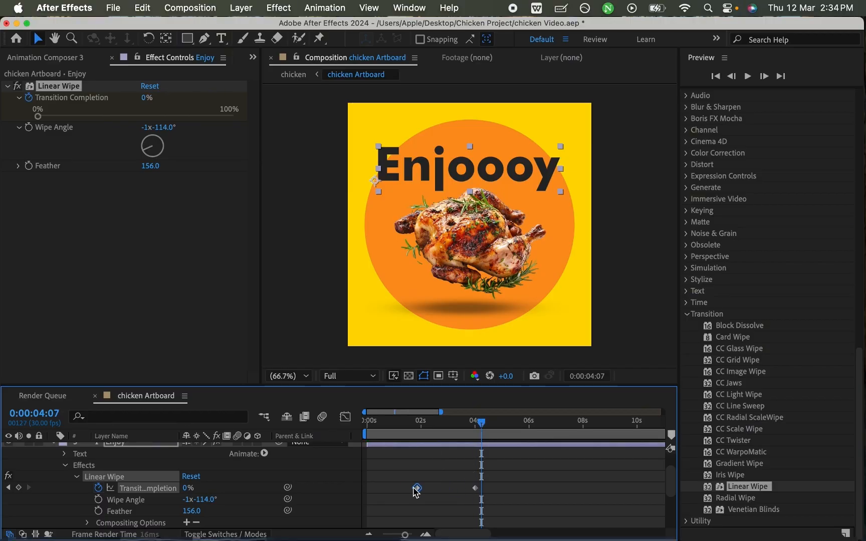
# - Move the 0% Transition Completion keyframe earlier, to about 0:00:02:12, and preview the text reveal from the start
pyautogui.moveTo(474, 488); pyautogui.dragTo(454, 489)
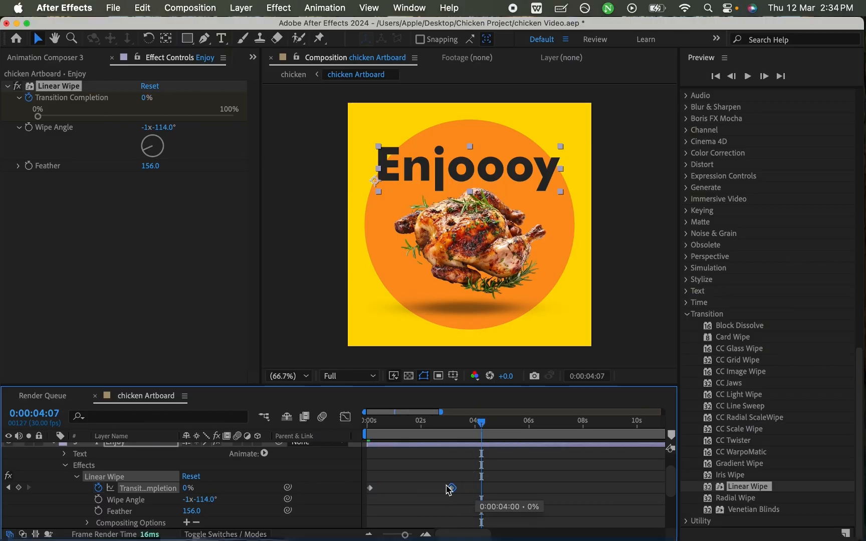
pyautogui.moveTo(424, 423); pyautogui.dragTo(335, 437)
pyautogui.press('space')
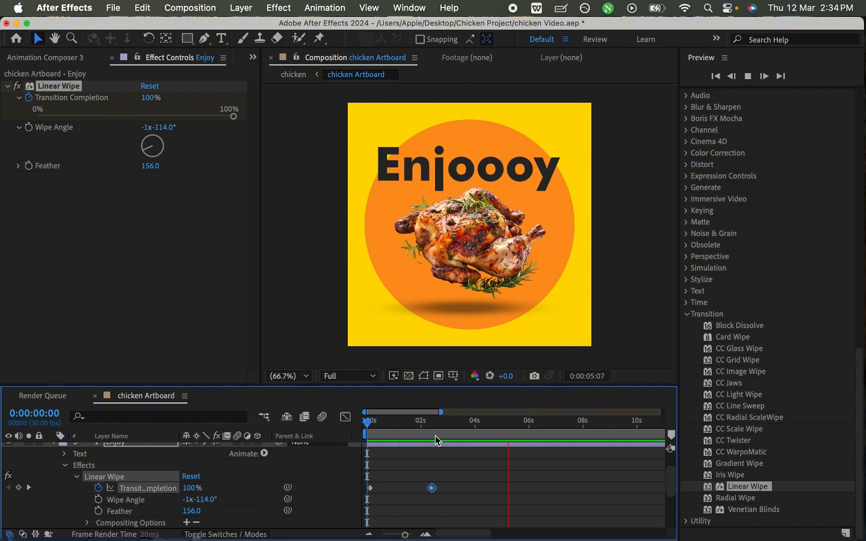
pyautogui.press('space')
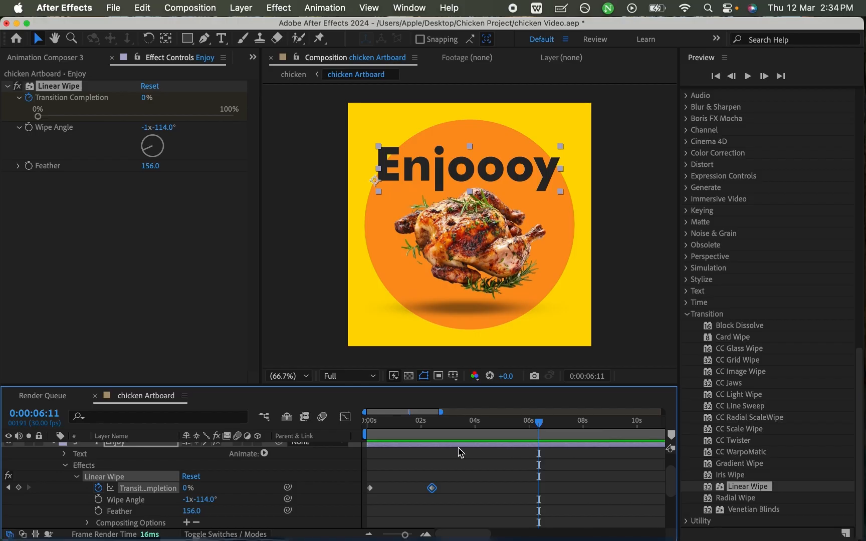
# - Collapse the Enjoy layer's properties and apply the CC Jaws transition effect to the chicken layer
pyautogui.scroll(2, 106, 487)
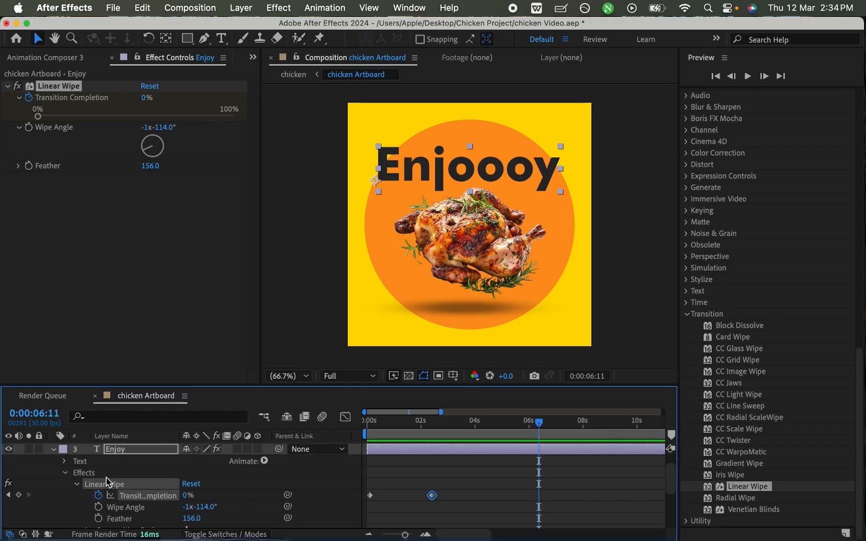
pyautogui.click(53, 464)
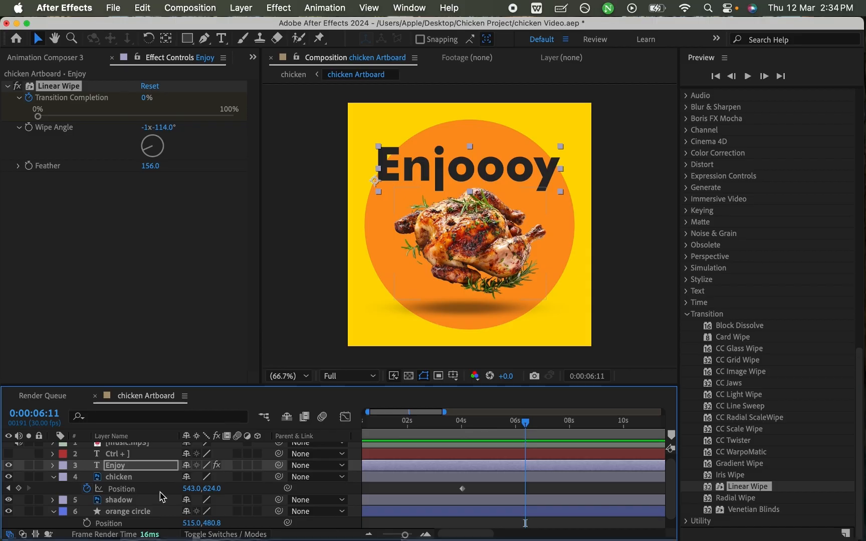
pyautogui.scroll(-1, 127, 495)
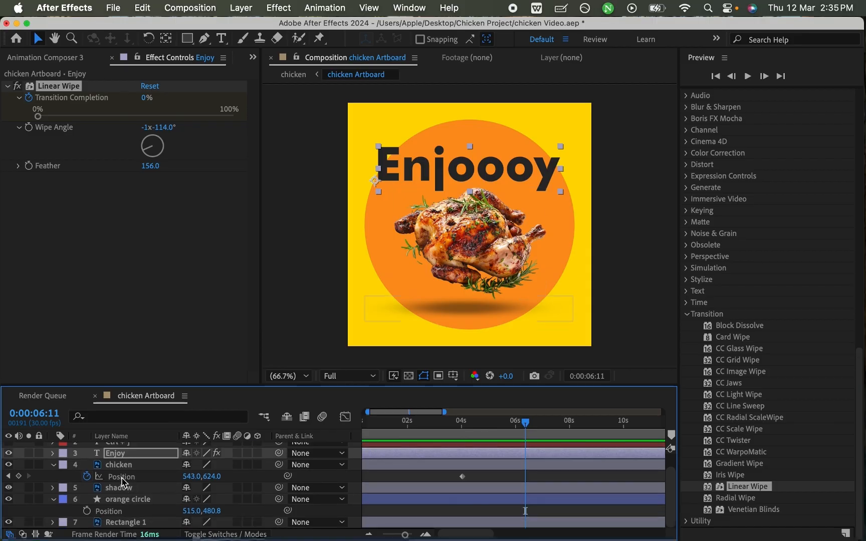
pyautogui.click(123, 466)
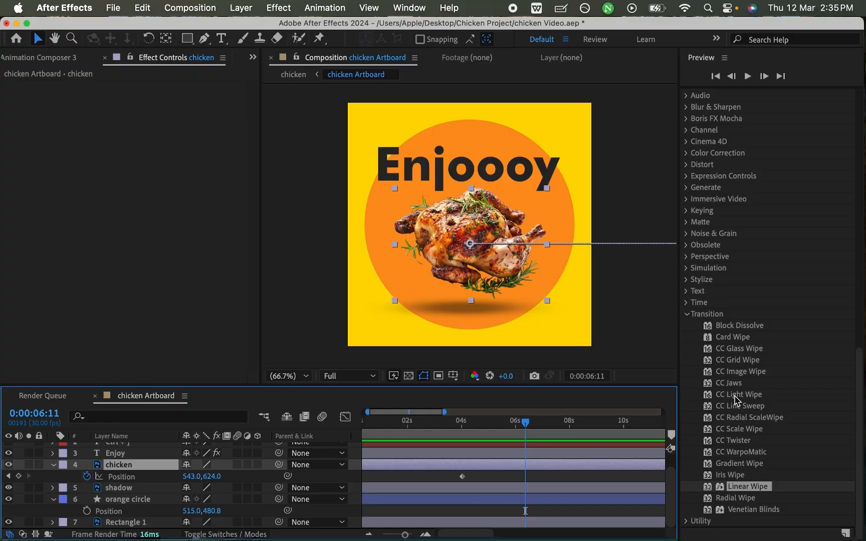
pyautogui.doubleClick(730, 383)
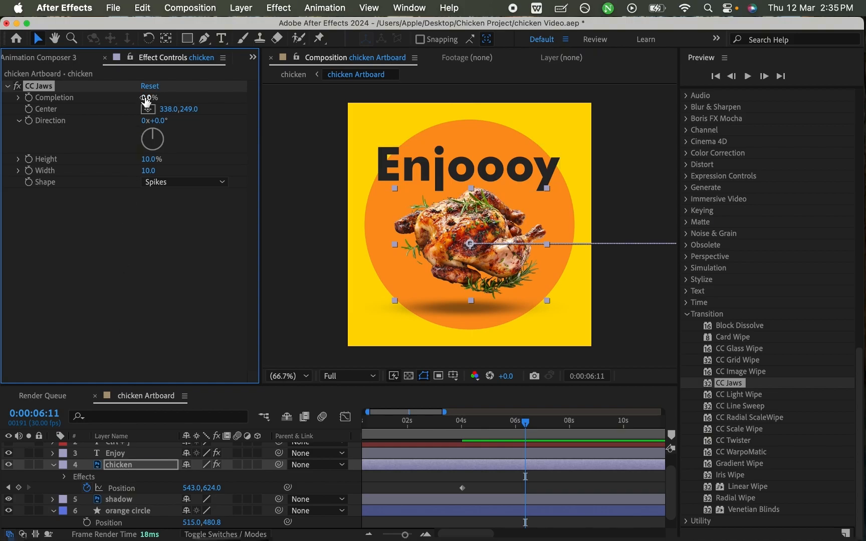
# - Set CC Jaws on the chicken to Completion 25%, Direction 11°, Height 42% and Width 10.9
pyautogui.moveTo(144, 95); pyautogui.dragTo(166, 114)
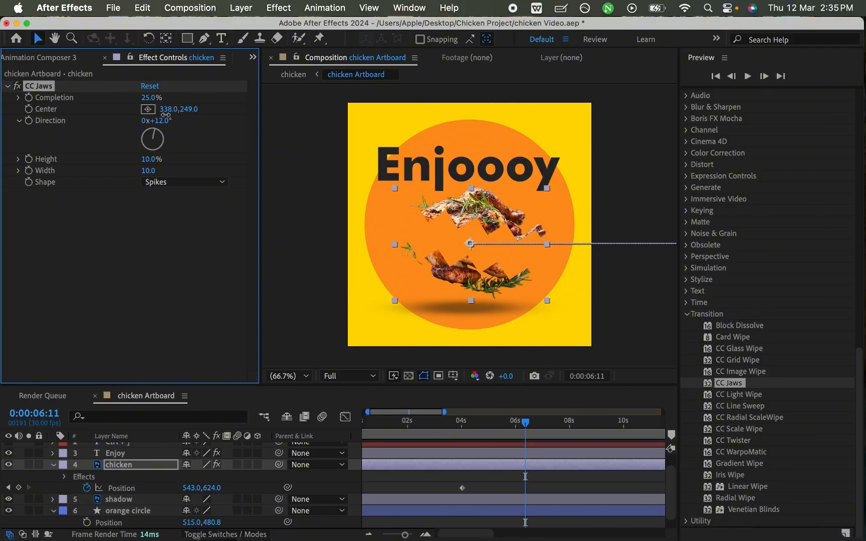
pyautogui.moveTo(153, 160)
pyautogui.mouseDown()
pyautogui.moveTo(112, 170)
pyautogui.moveTo(176, 166)
pyautogui.moveTo(150, 173)
pyautogui.mouseUp()
# - Try the RoboJaw and Block shapes for CC Jaws and settle on Waves
pyautogui.click(166, 183)
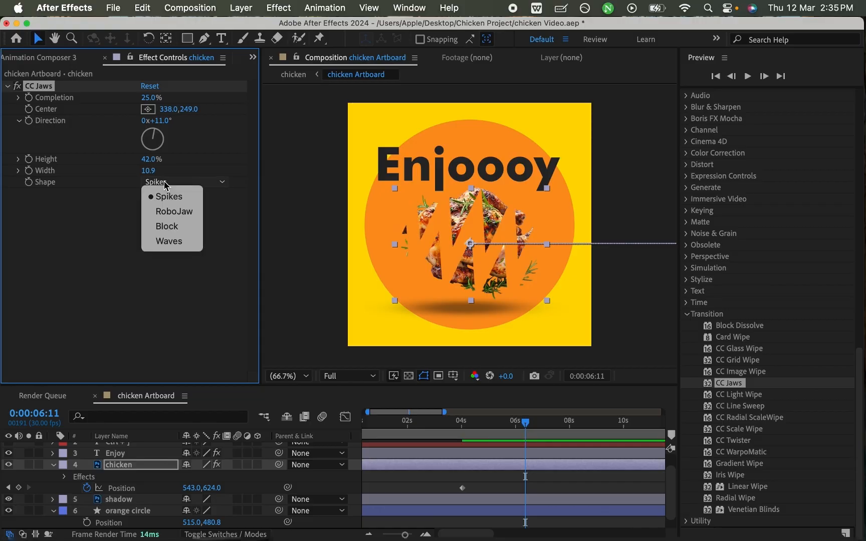
pyautogui.click(168, 211)
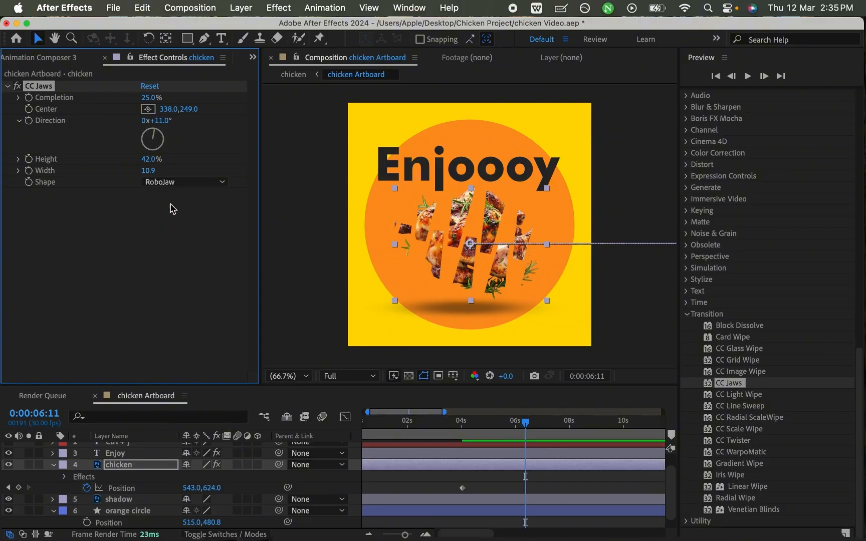
pyautogui.click(176, 186)
pyautogui.click(181, 223)
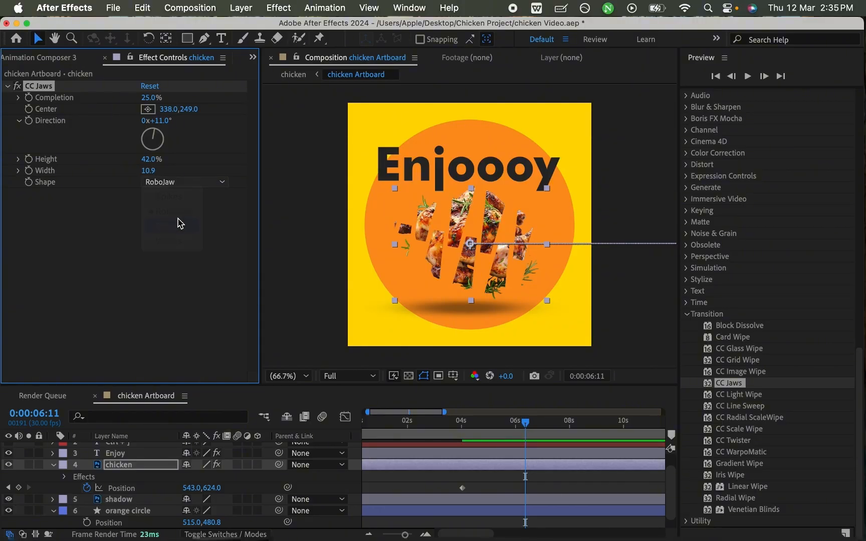
pyautogui.click(178, 185)
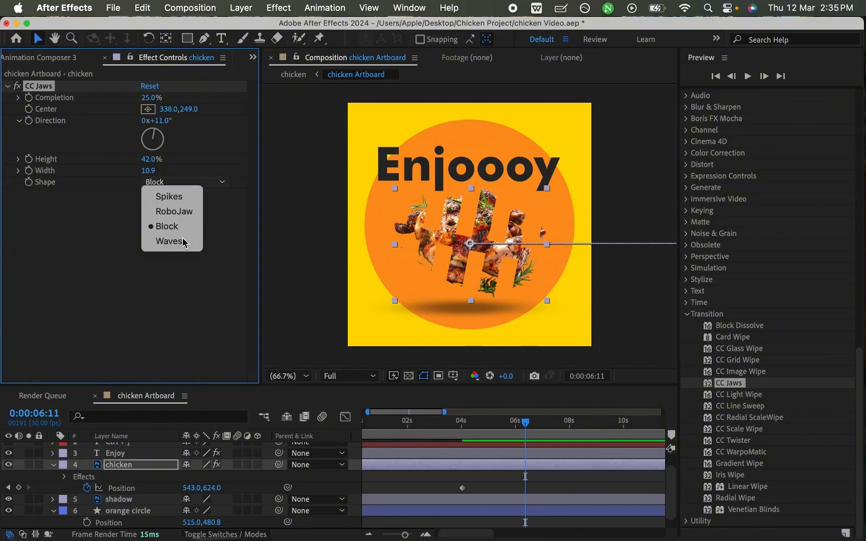
pyautogui.click(183, 241)
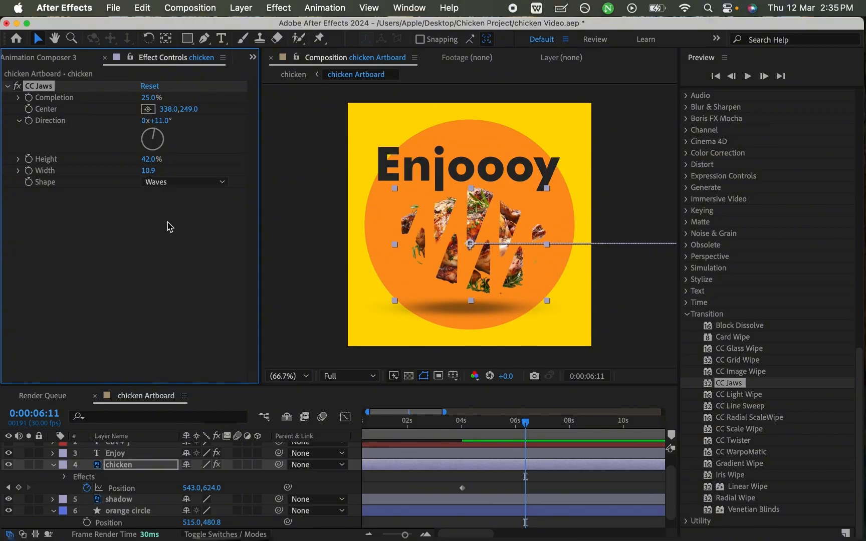
# - Set CC Jaws' Completion back to 0% on the chicken layer
pyautogui.moveTo(143, 103)
pyautogui.mouseDown()
pyautogui.moveTo(112, 104)
pyautogui.moveTo(163, 100)
pyautogui.moveTo(153, 102)
pyautogui.mouseUp()
pyautogui.moveTo(115, 109); pyautogui.dragTo(90, 124)
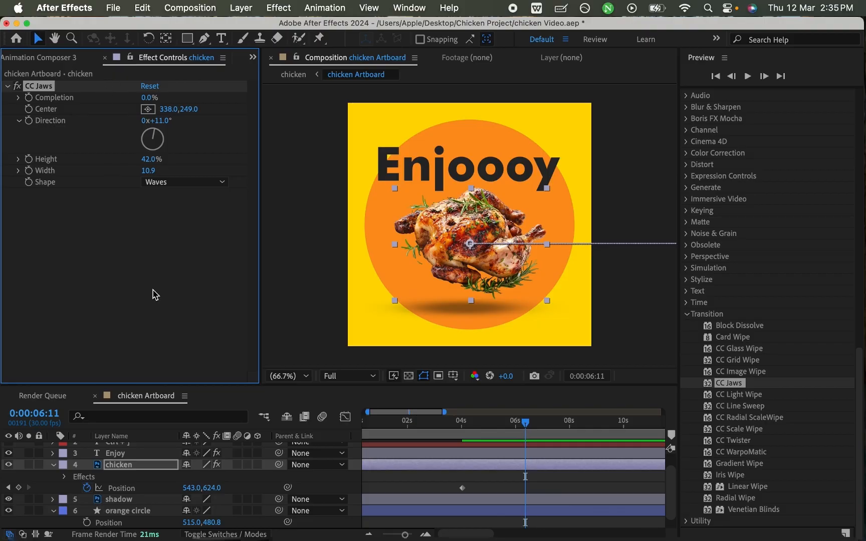
# - Compare the effect settings of the Enjoy and chicken layers, and open Animation Composer 3 with the chicken layer selected
pyautogui.click(157, 453)
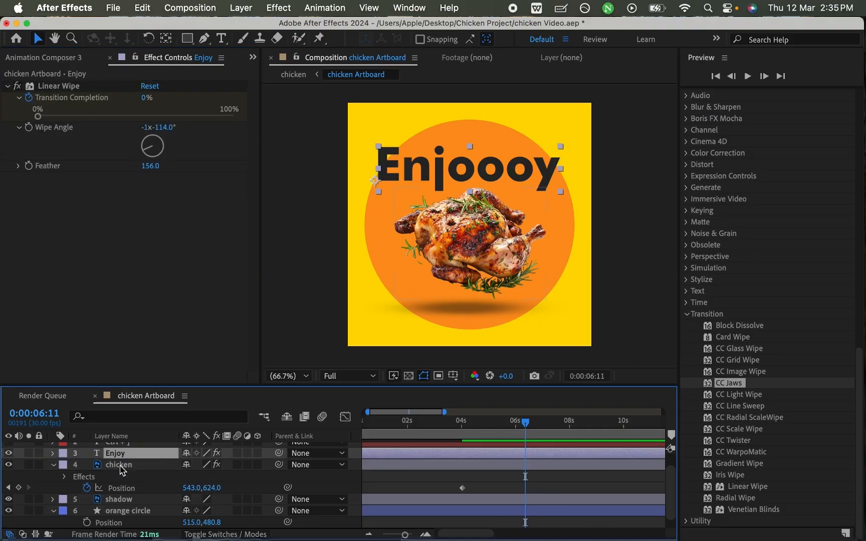
pyautogui.click(118, 466)
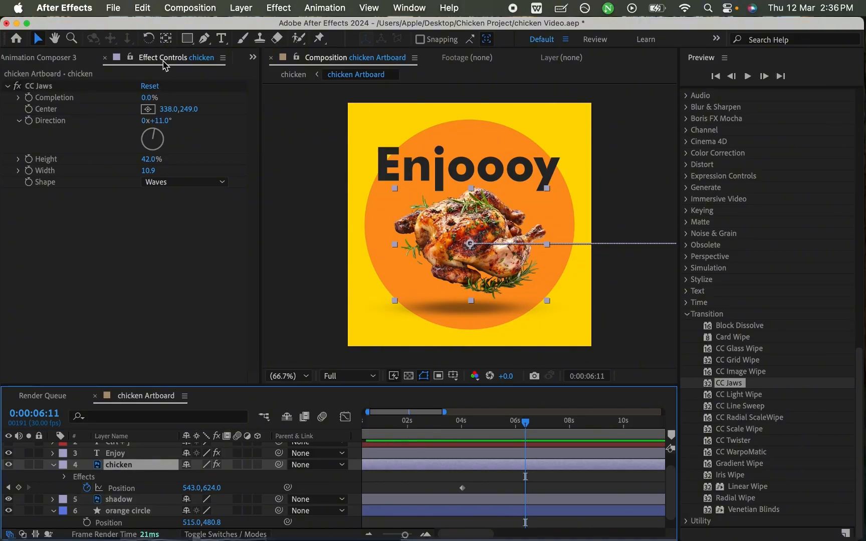
pyautogui.scroll(2, 71, 62)
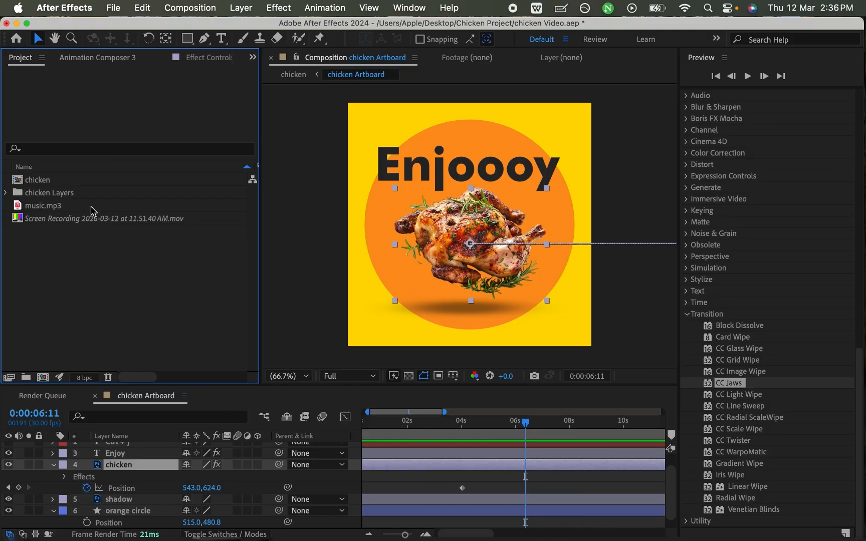
pyautogui.click(89, 58)
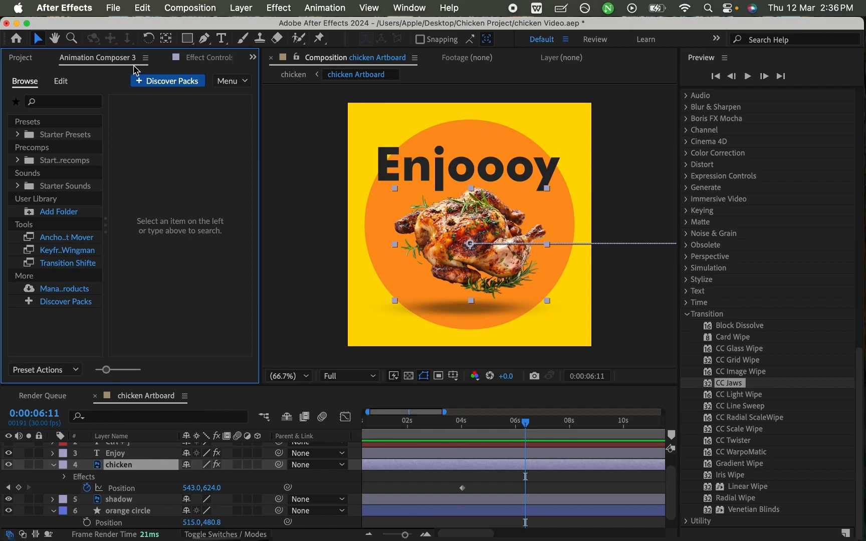
# - Delete the CC Jaws effect from the chicken layer, move the playhead to 0:00:03:20, and save the project
pyautogui.click(197, 56)
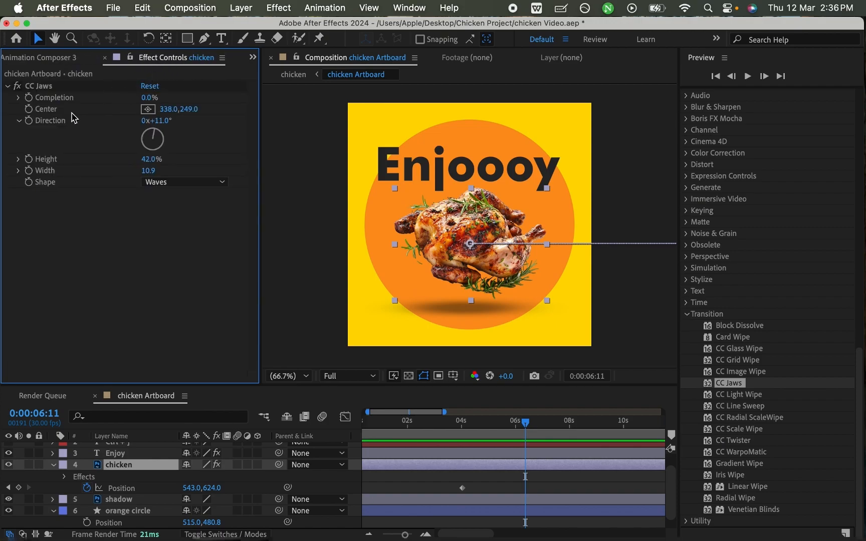
pyautogui.click(43, 87)
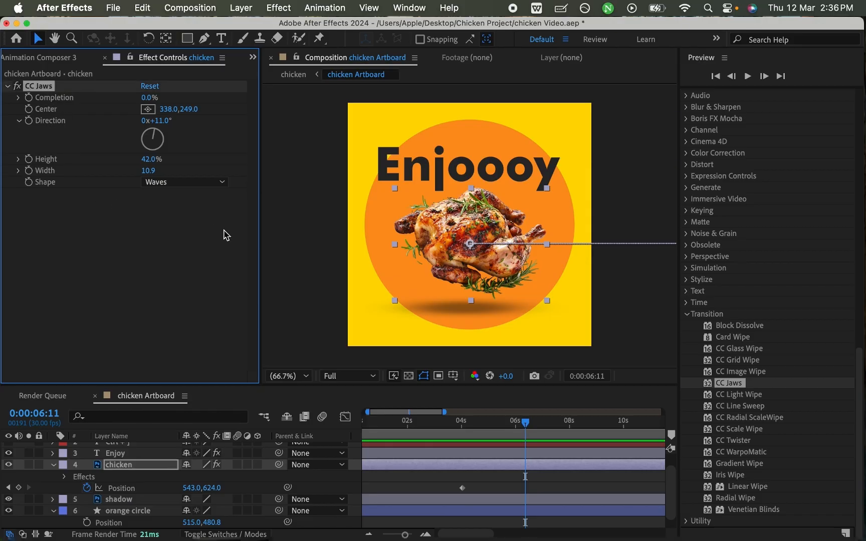
pyautogui.press('Delete')
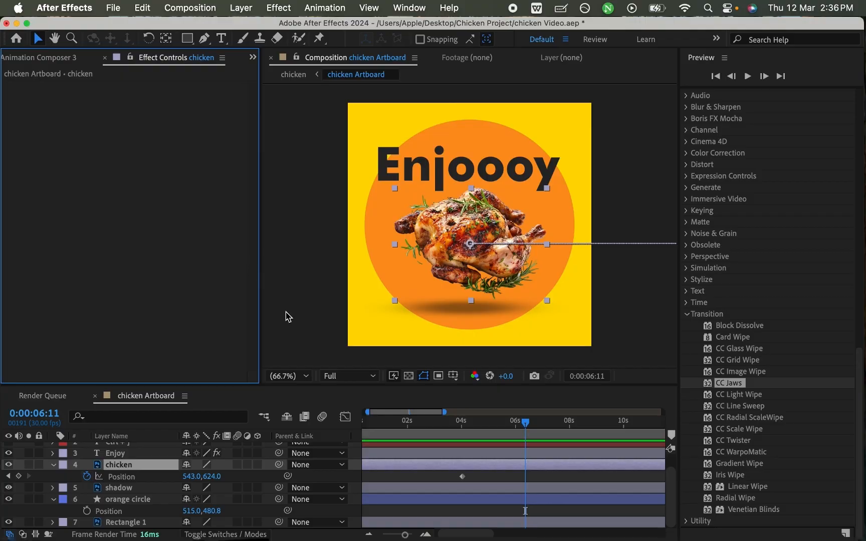
pyautogui.moveTo(524, 425); pyautogui.dragTo(465, 445)
pyautogui.press('super+s')
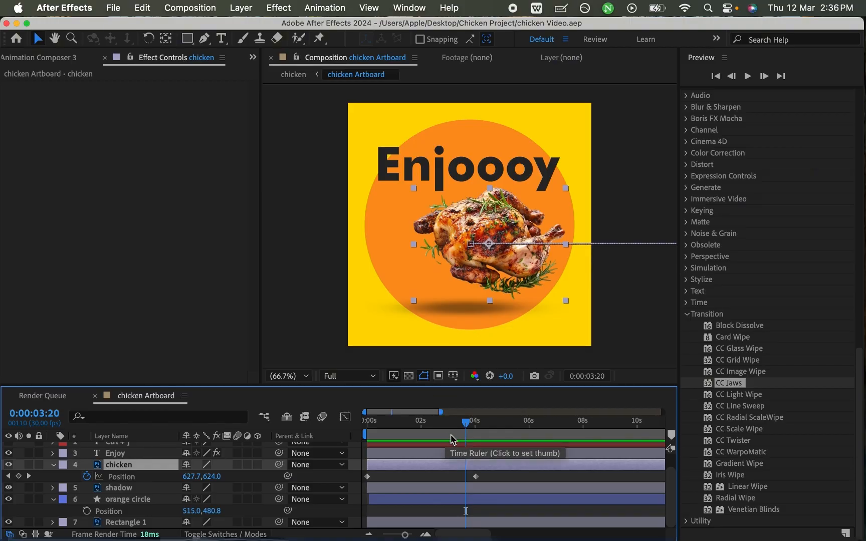
# - Collapse the Transition effects category, deselect the chicken layer, and move the playhead to 0:00:03:04
pyautogui.moveTo(470, 425)
pyautogui.mouseDown()
pyautogui.moveTo(378, 424)
pyautogui.moveTo(460, 424)
pyautogui.mouseUp()
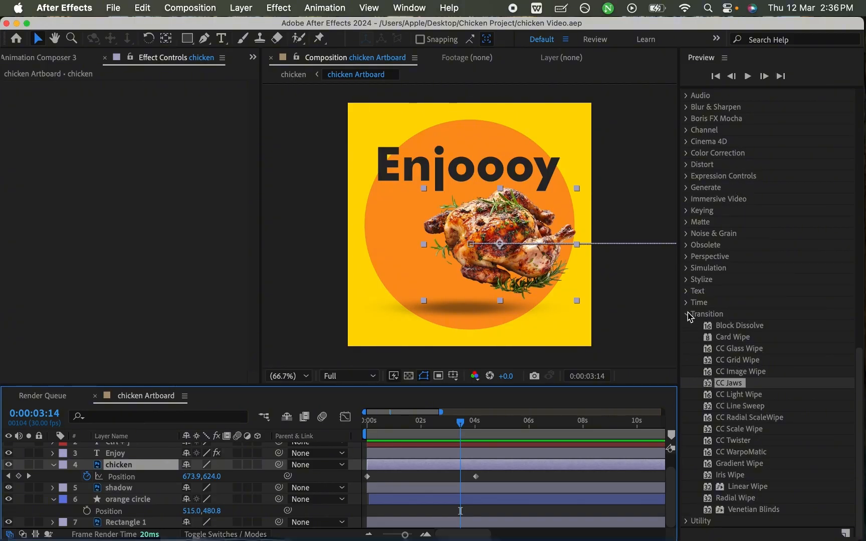
pyautogui.click(689, 314)
pyautogui.click(494, 479)
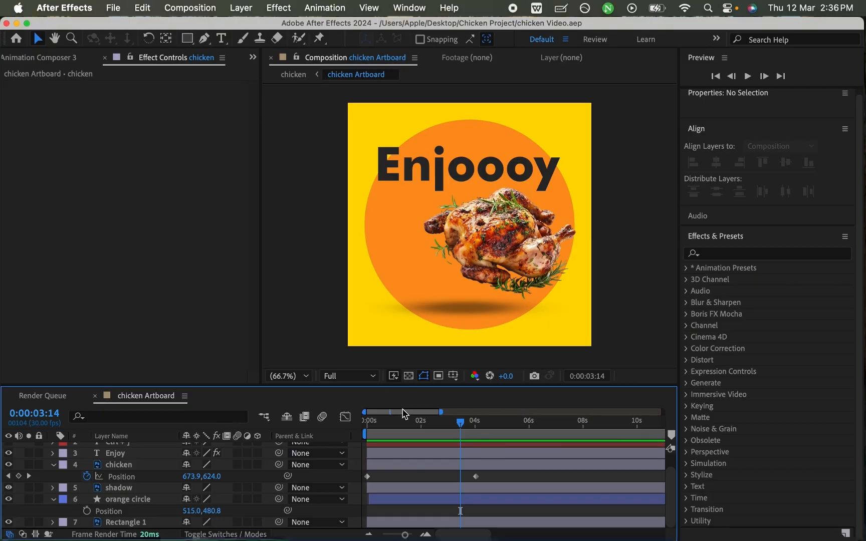
pyautogui.moveTo(465, 427)
pyautogui.mouseDown()
pyautogui.moveTo(371, 427)
pyautogui.moveTo(497, 427)
pyautogui.moveTo(404, 427)
pyautogui.moveTo(451, 426)
pyautogui.mouseUp()
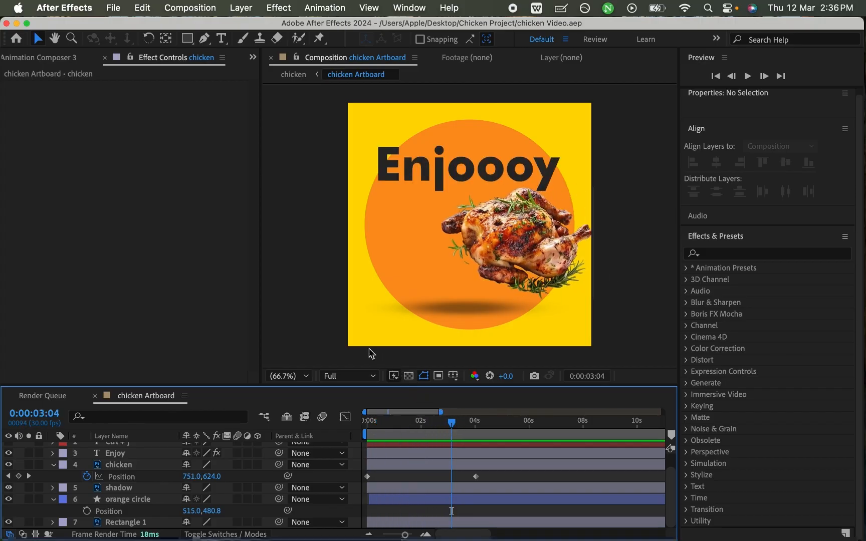
# - Duplicate the Enjoy text layer, hide the original, and save the project with the duplicate selected
pyautogui.click(129, 456)
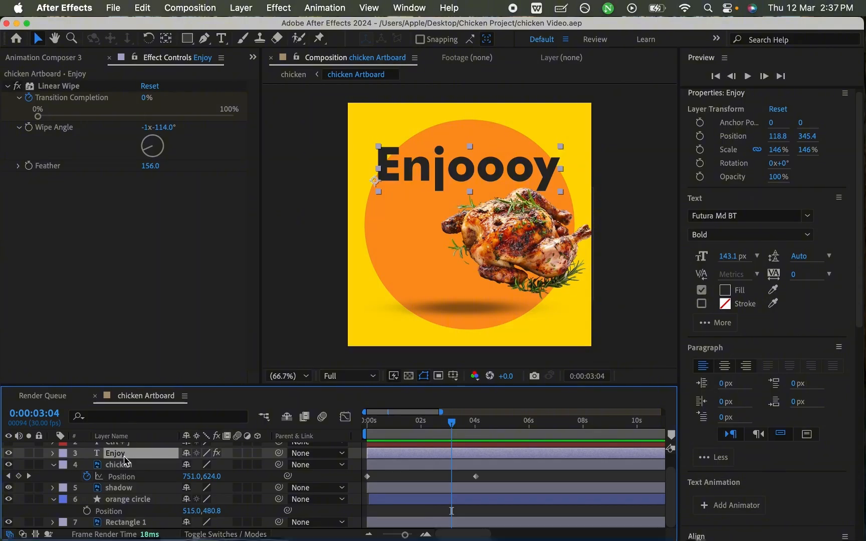
pyautogui.scroll(2, 128, 466)
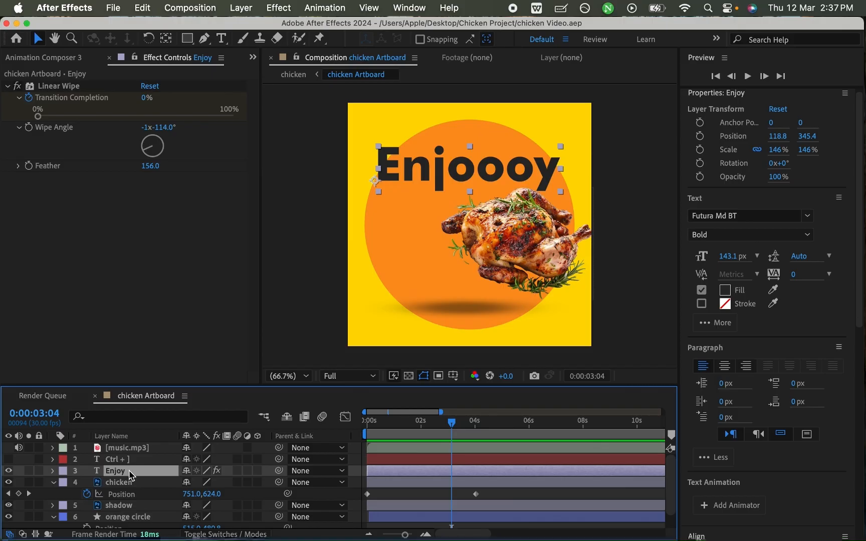
pyautogui.press('super+d')
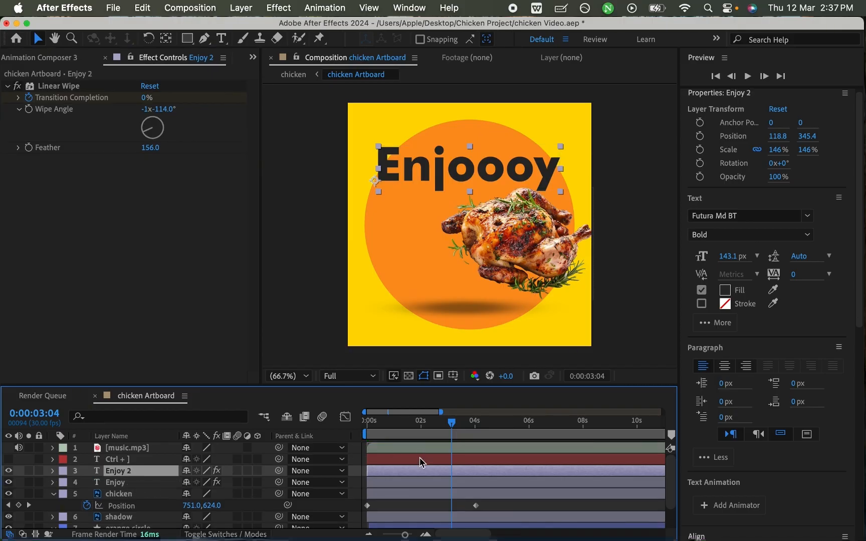
pyautogui.click(383, 482)
pyautogui.click(385, 472)
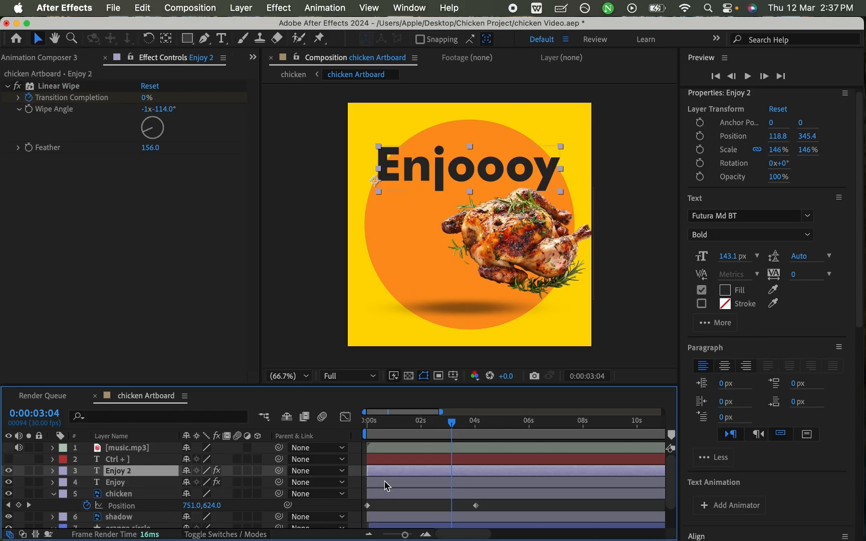
pyautogui.click(384, 482)
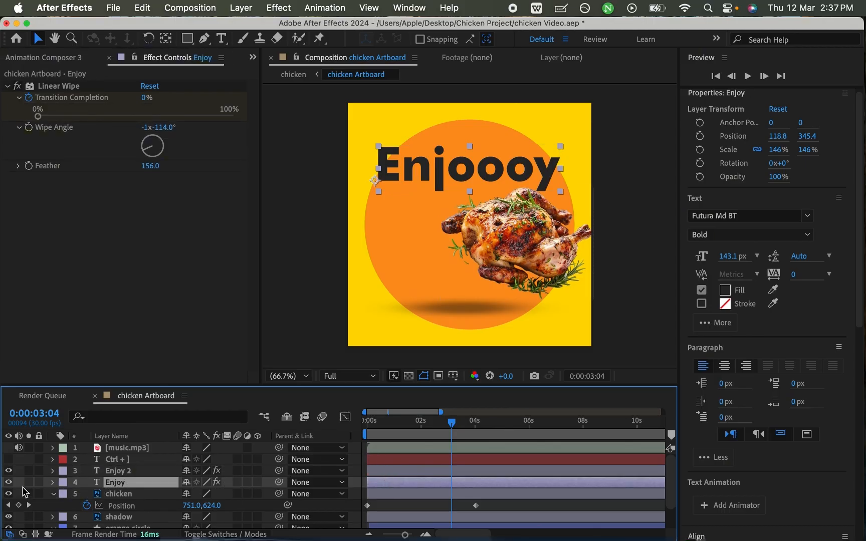
pyautogui.click(8, 482)
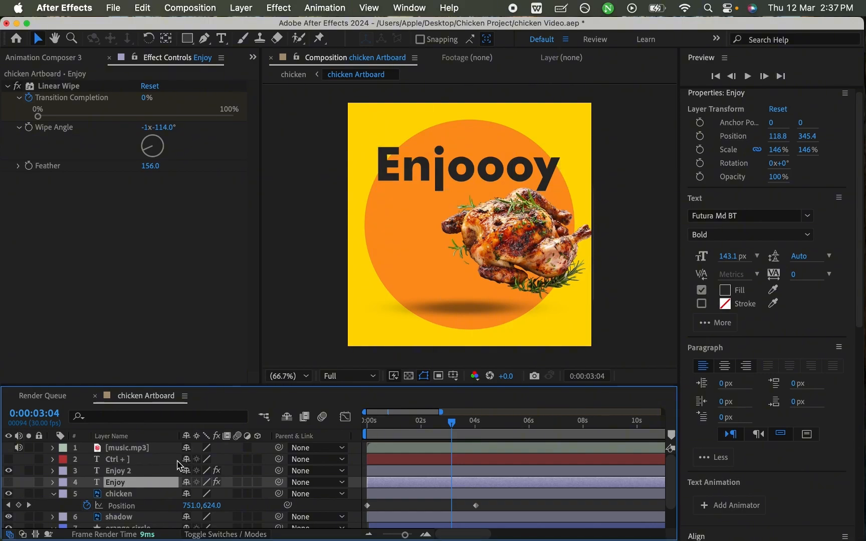
pyautogui.click(145, 470)
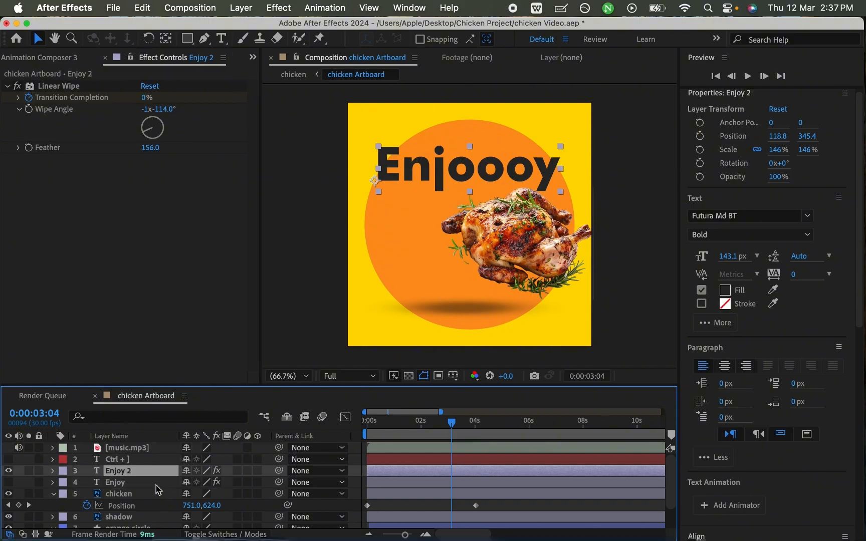
pyautogui.press('super+s')
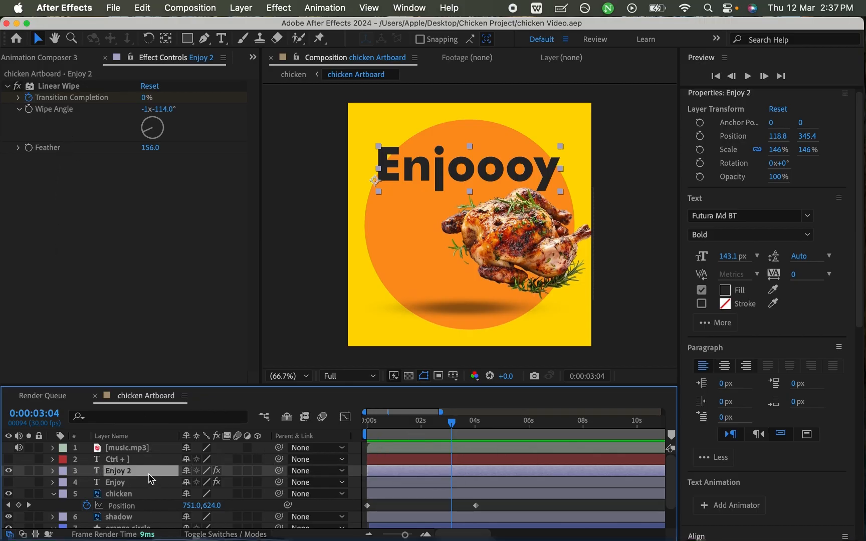
# - Delete Linear Wipe from the Enjoy 2 layer, save the project, and move the playhead to 0:00:03:12
pyautogui.click(56, 87)
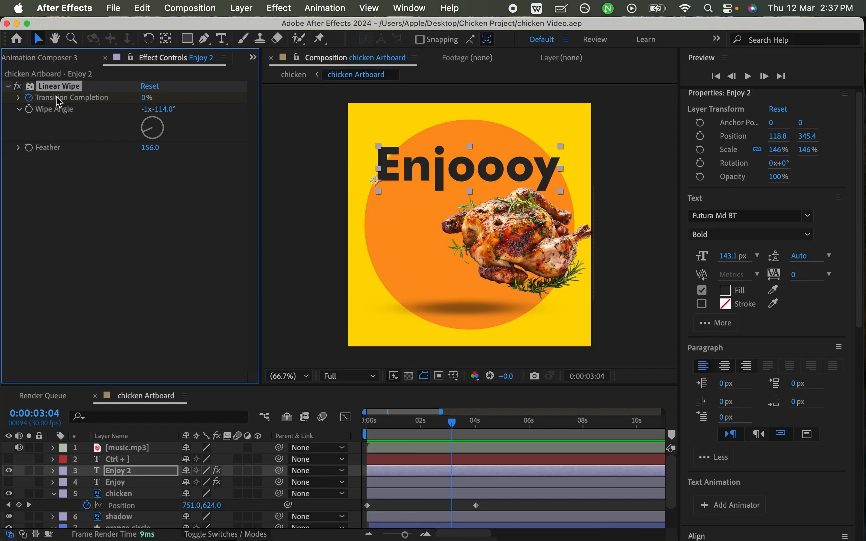
pyautogui.press('Delete')
pyautogui.press('super+s')
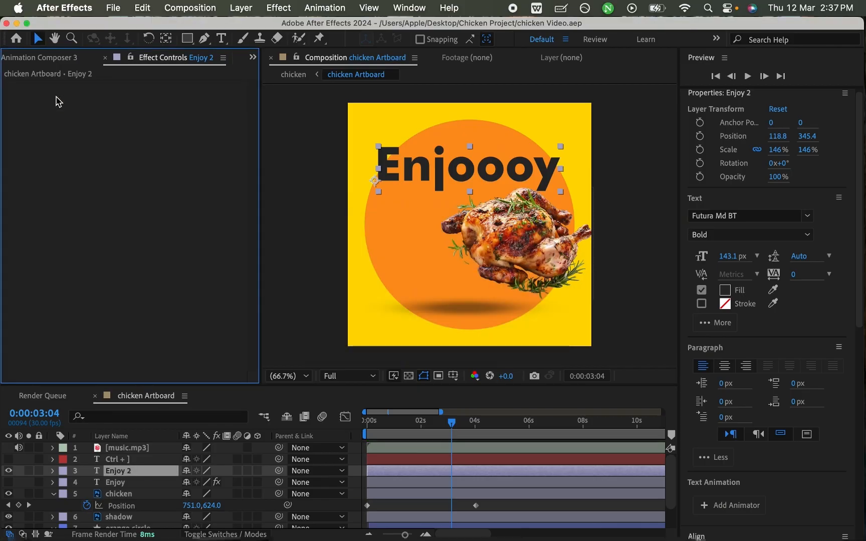
pyautogui.moveTo(451, 424)
pyautogui.mouseDown()
pyautogui.moveTo(344, 423)
pyautogui.moveTo(532, 414)
pyautogui.moveTo(311, 420)
pyautogui.moveTo(501, 420)
pyautogui.moveTo(316, 420)
pyautogui.moveTo(459, 421)
pyautogui.mouseUp()
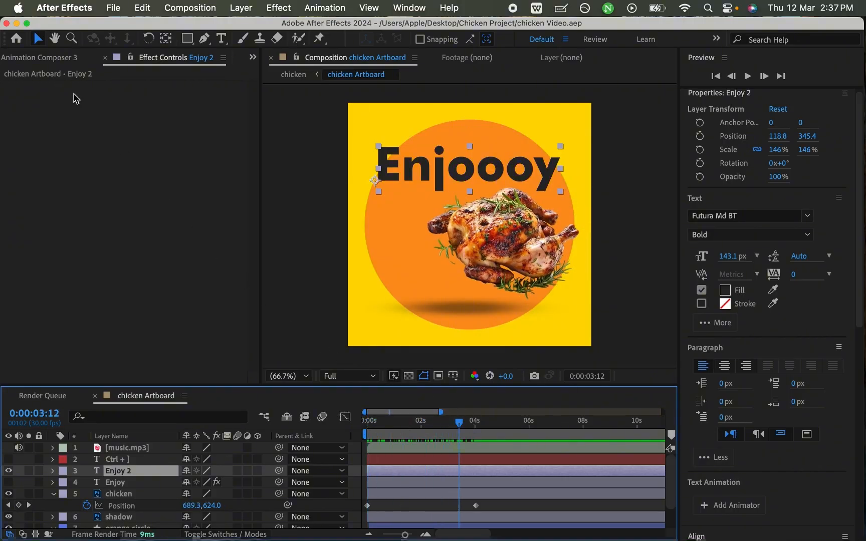
# - Open Animation Composer 3 and look through its Starter Presets, Precomps and Sounds, widening the panel to examine the presets
pyautogui.click(66, 58)
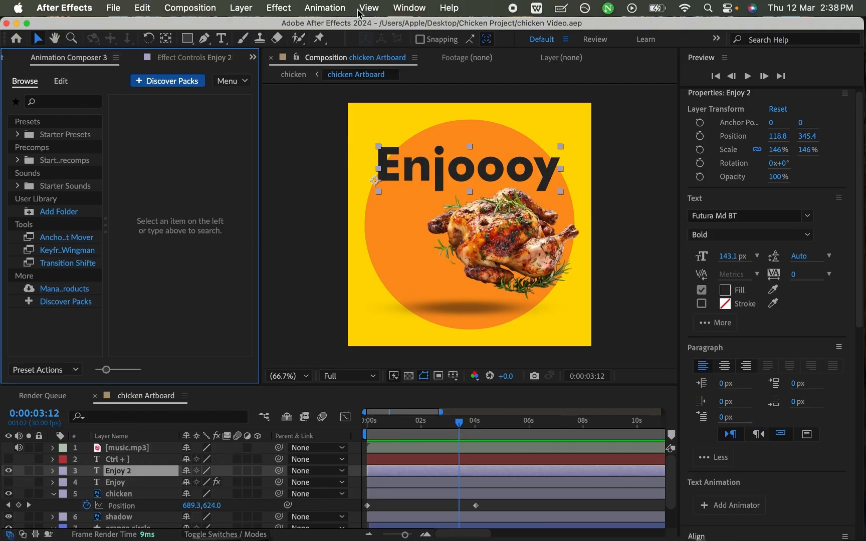
pyautogui.click(403, 8)
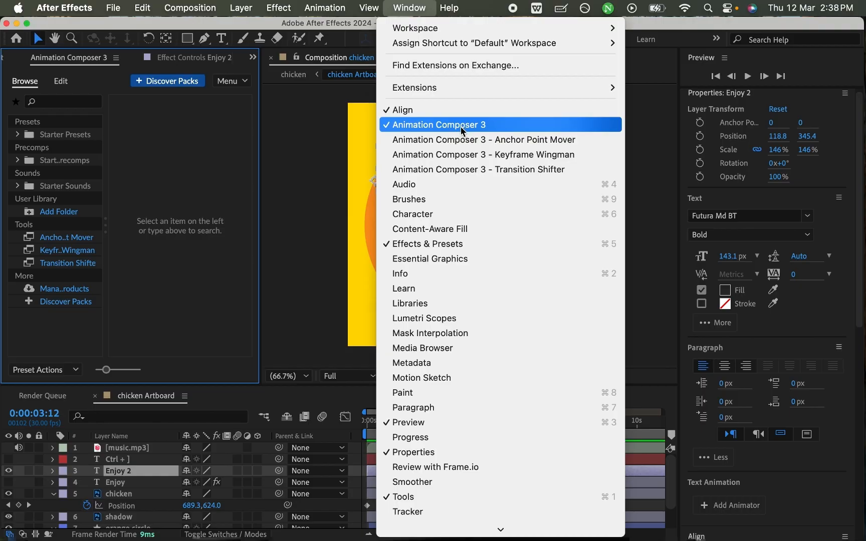
pyautogui.click(171, 150)
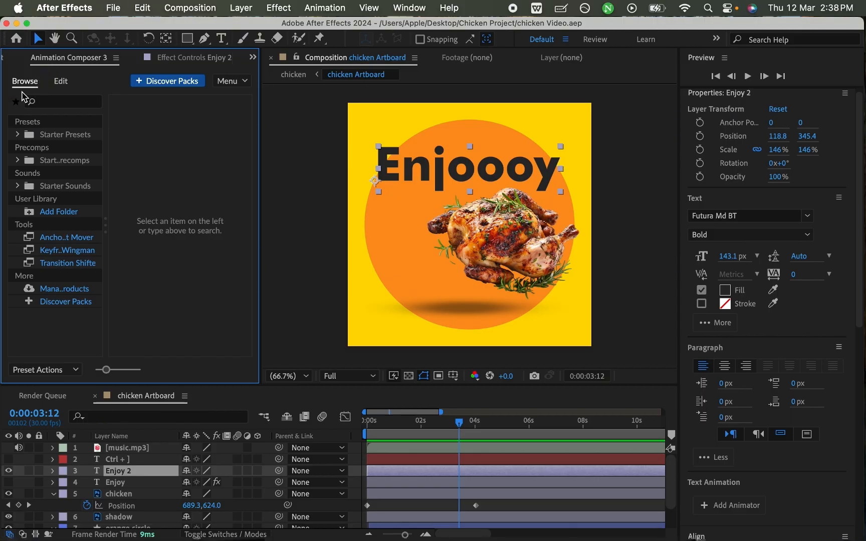
pyautogui.click(54, 135)
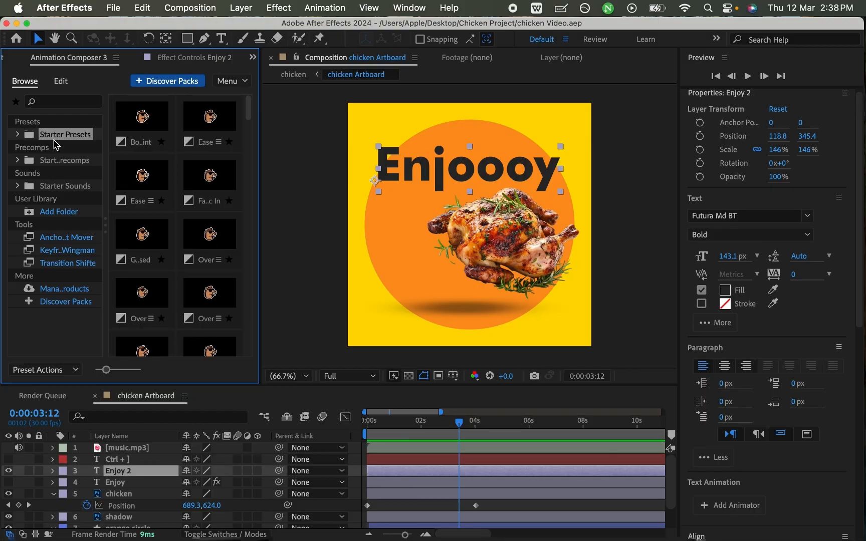
pyautogui.click(61, 161)
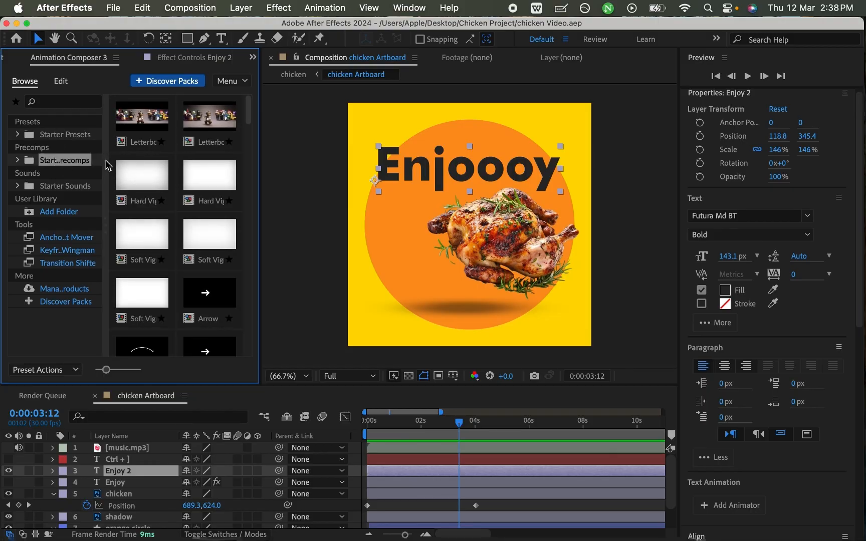
pyautogui.click(78, 189)
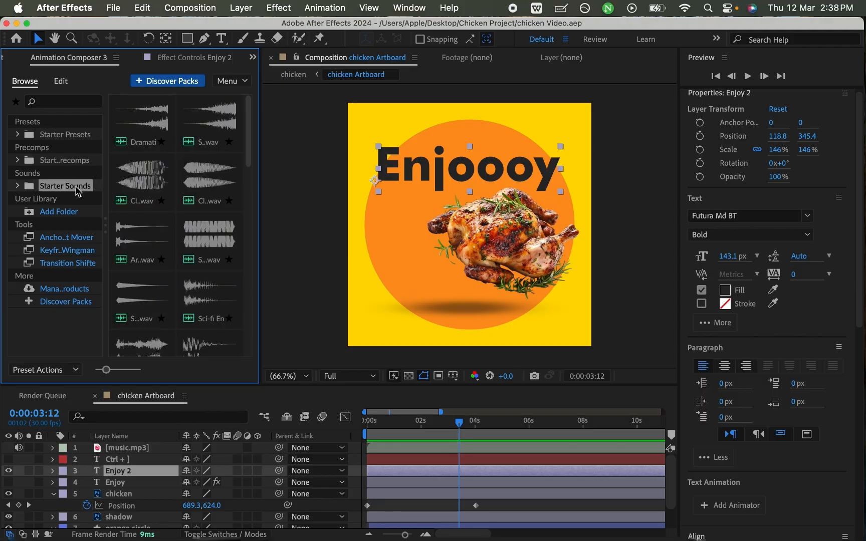
pyautogui.click(63, 136)
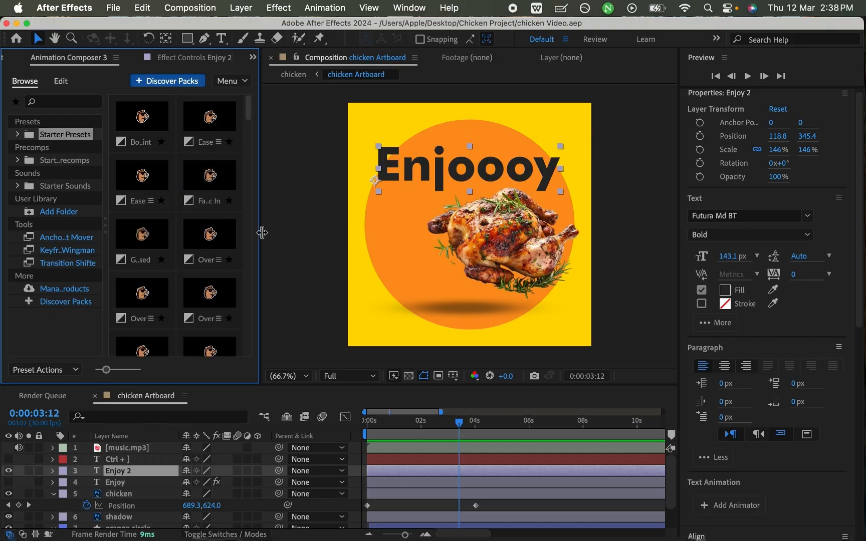
pyautogui.moveTo(260, 232); pyautogui.dragTo(272, 232)
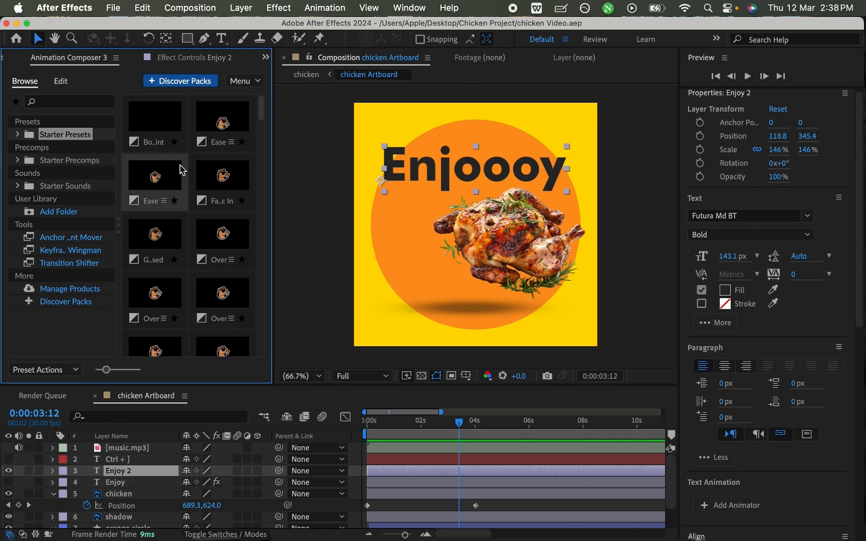
# - Select the first starter preset and move the playhead to 0:00:03:23
pyautogui.click(165, 121)
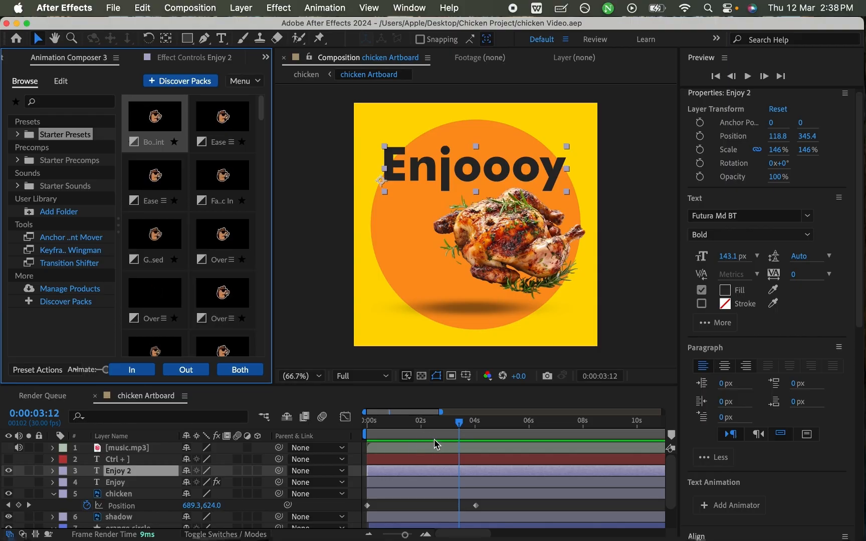
pyautogui.moveTo(459, 423)
pyautogui.mouseDown()
pyautogui.moveTo(482, 423)
pyautogui.moveTo(468, 425)
pyautogui.mouseUp()
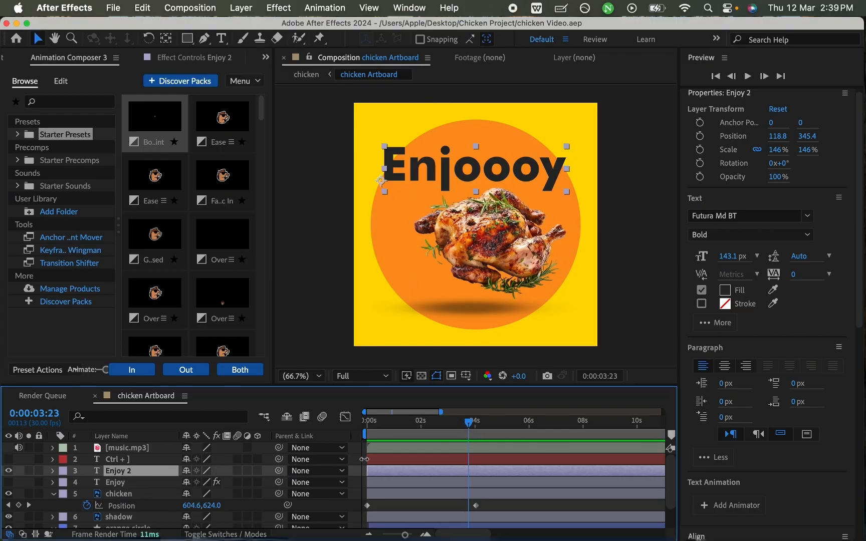
# - Try splitting the Enjoy 2 layer at 0:00:03:23, and undo the split
pyautogui.rightClick(461, 474)
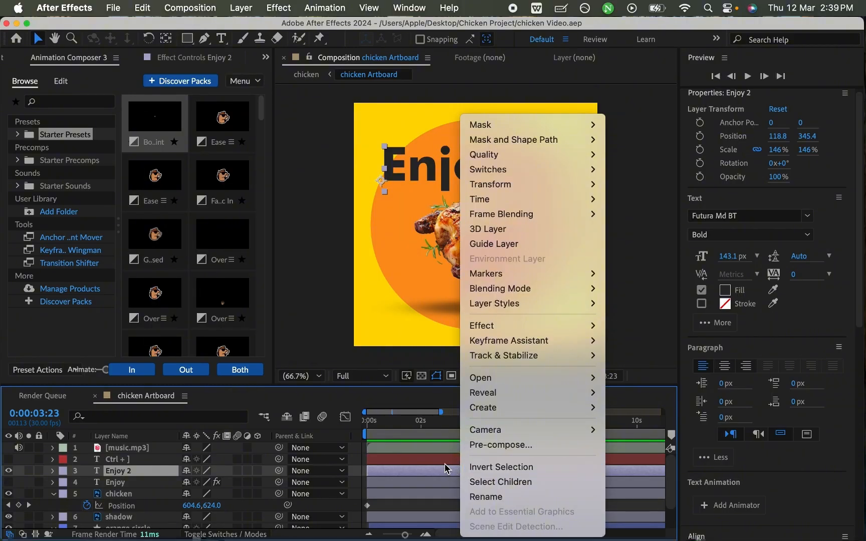
pyautogui.click(446, 468)
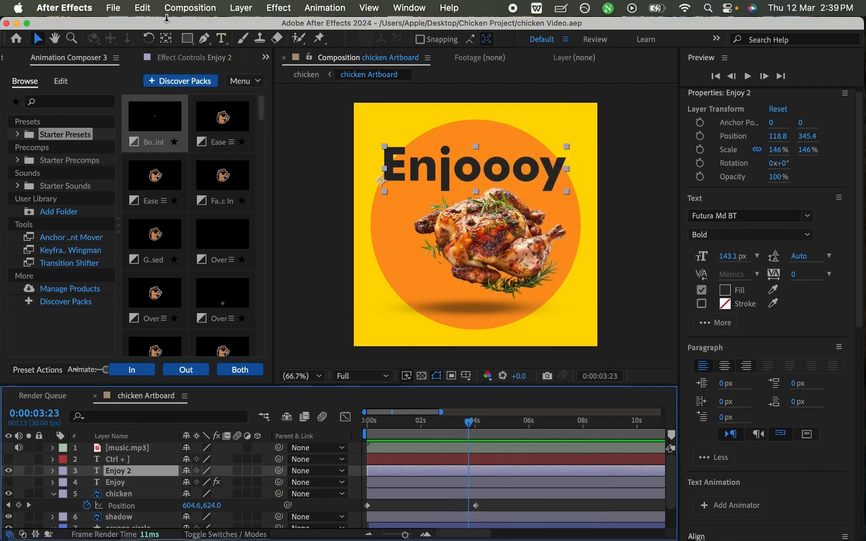
pyautogui.click(143, 9)
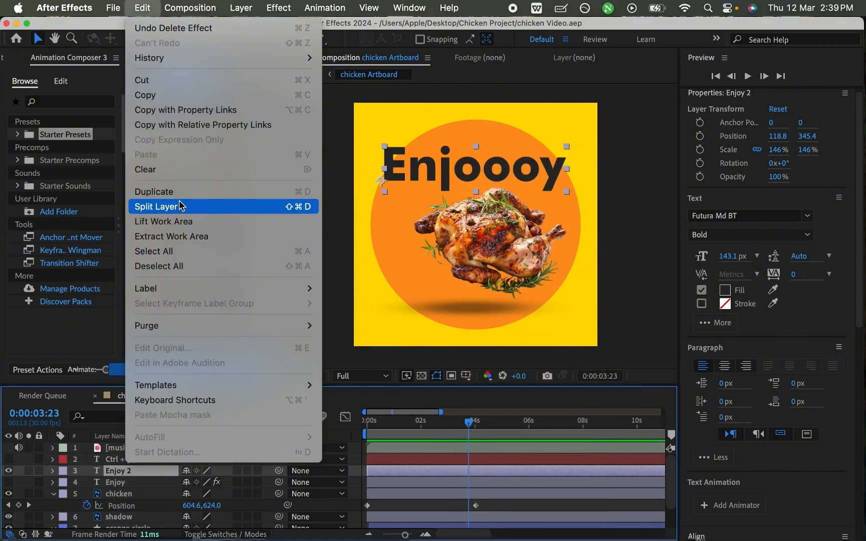
pyautogui.click(185, 208)
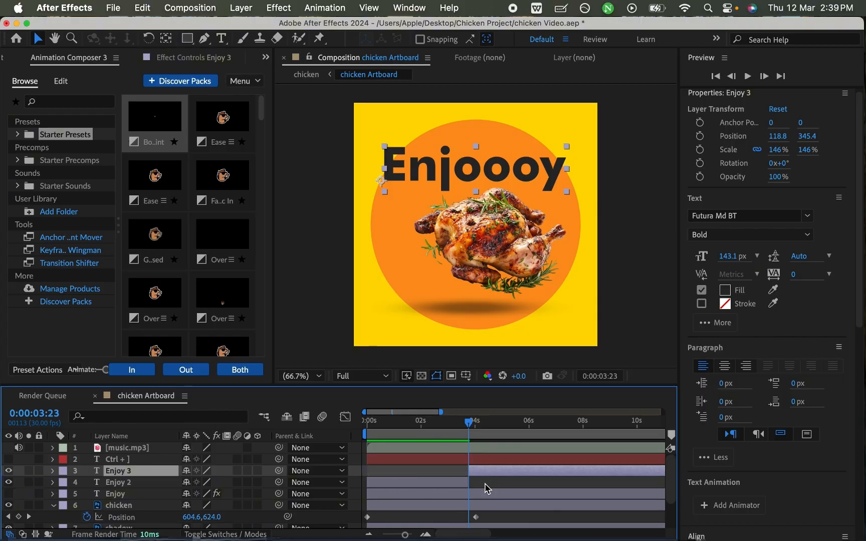
pyautogui.press('super+z')
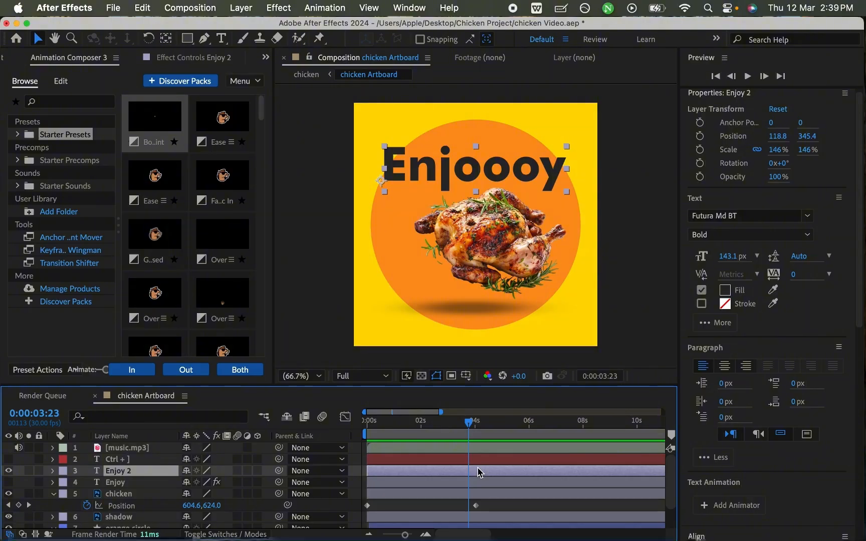
# - Split the Enjoy 2 layer at 0:00:03:23, delete the part after the split, and save the project
pyautogui.press('super+shift+d')
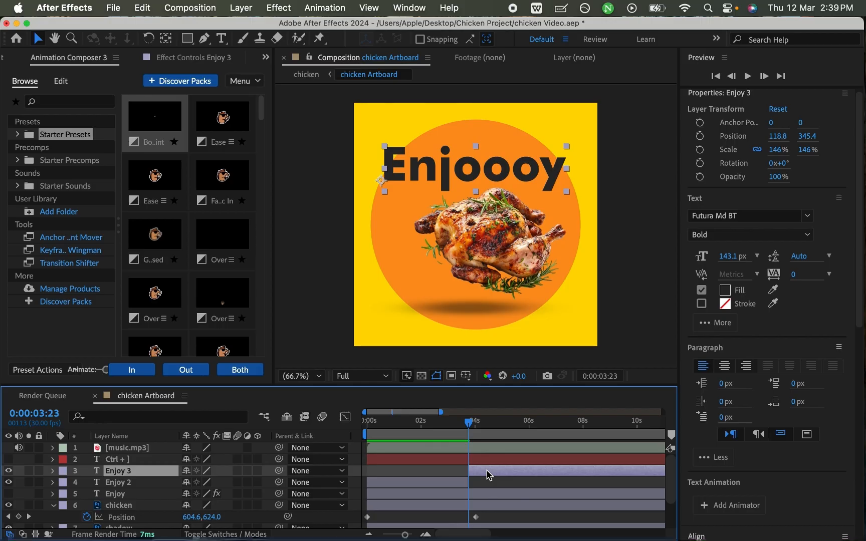
pyautogui.press('Delete')
pyautogui.press('super+s')
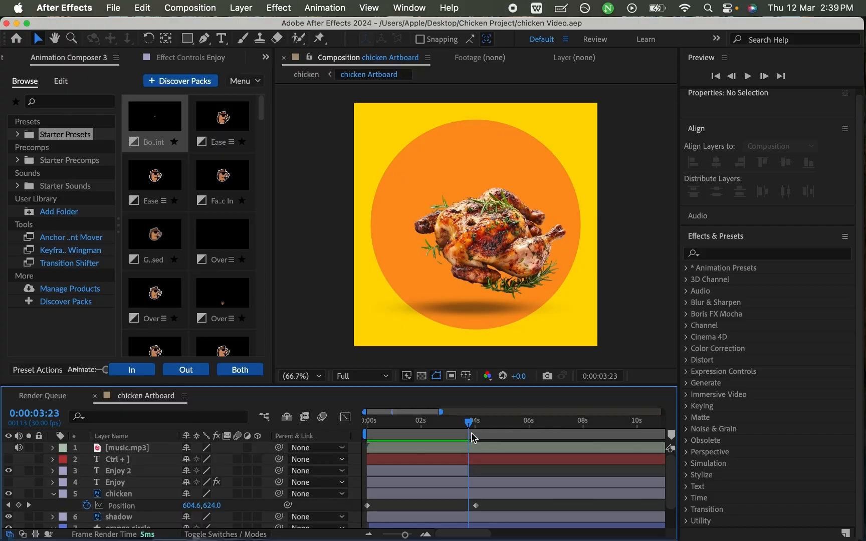
# - Apply the first starter preset, Bounce Scale, as the In animation of the Enjoy 2 layer with the playhead at 0:00:00:00
pyautogui.click(454, 471)
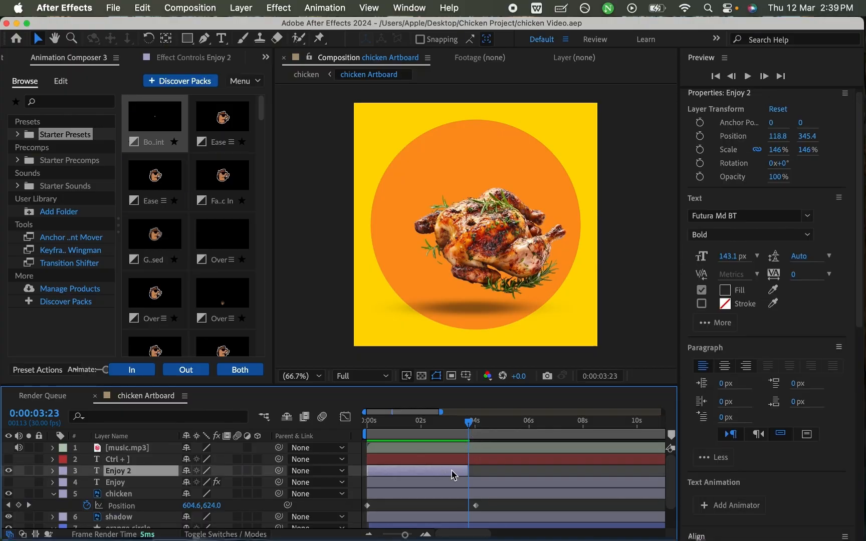
pyautogui.moveTo(466, 421); pyautogui.dragTo(363, 446)
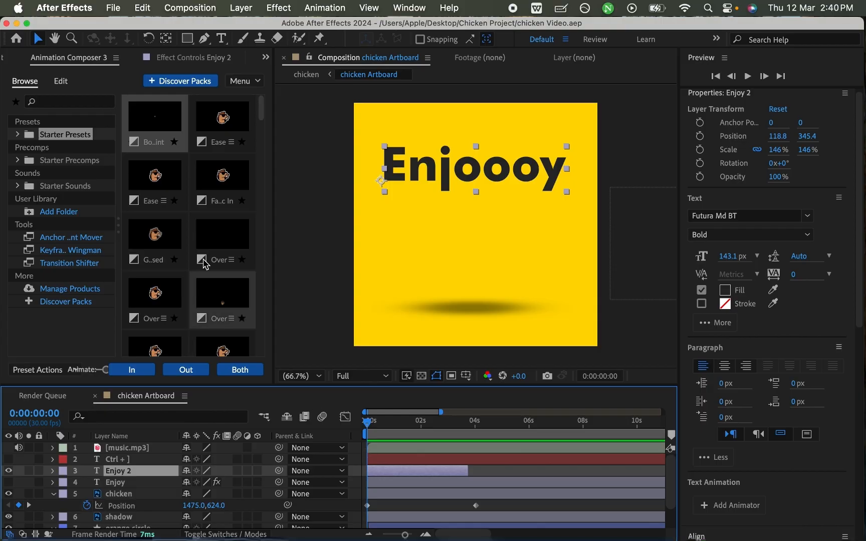
pyautogui.click(157, 127)
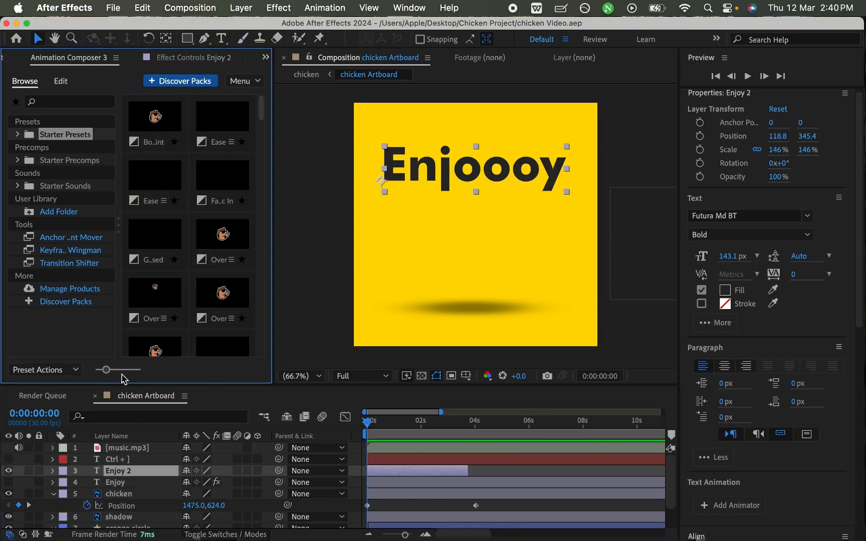
pyautogui.click(161, 136)
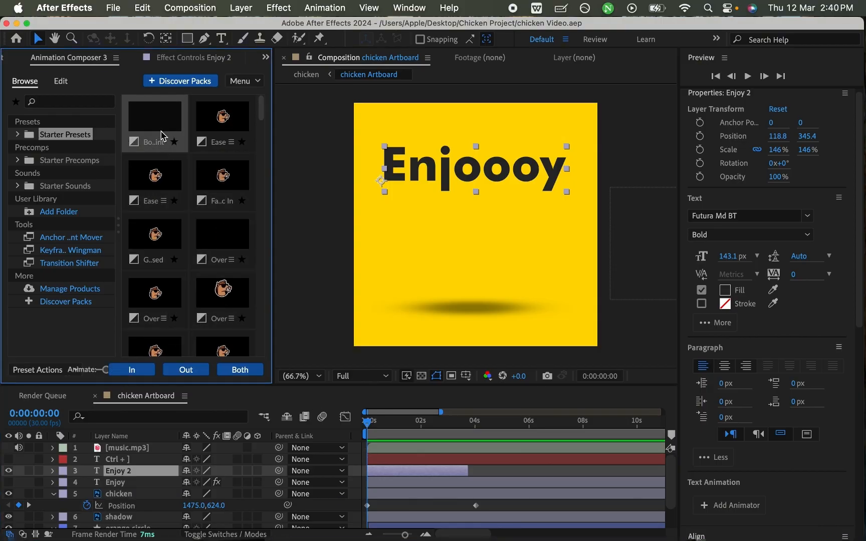
pyautogui.click(144, 376)
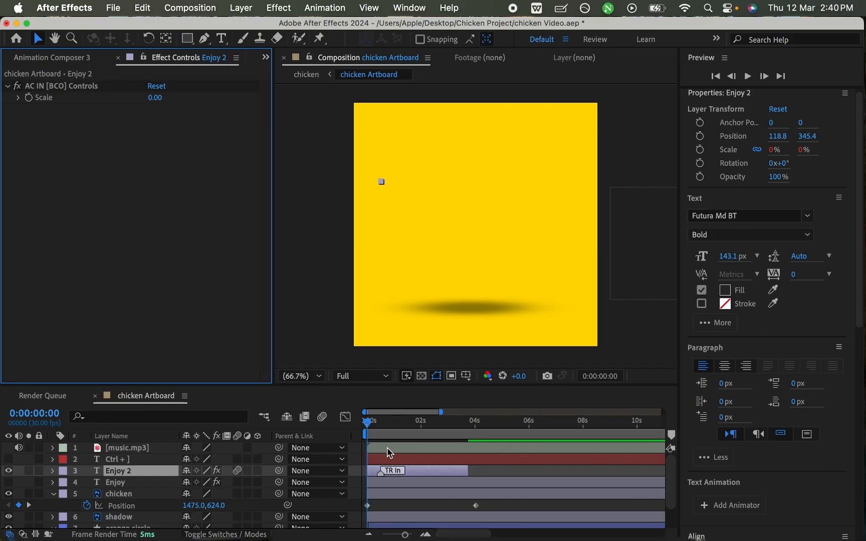
# - Preview the Enjoy 2 layer's In animation from the start of the composition twice
pyautogui.press('space')
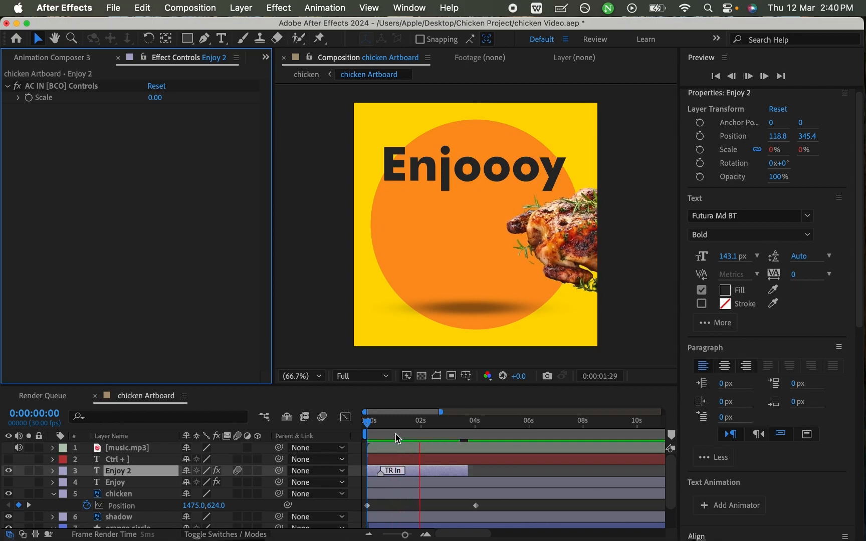
pyautogui.press('space')
pyautogui.moveTo(396, 424); pyautogui.dragTo(365, 426)
pyautogui.press('space')
pyautogui.press('space')
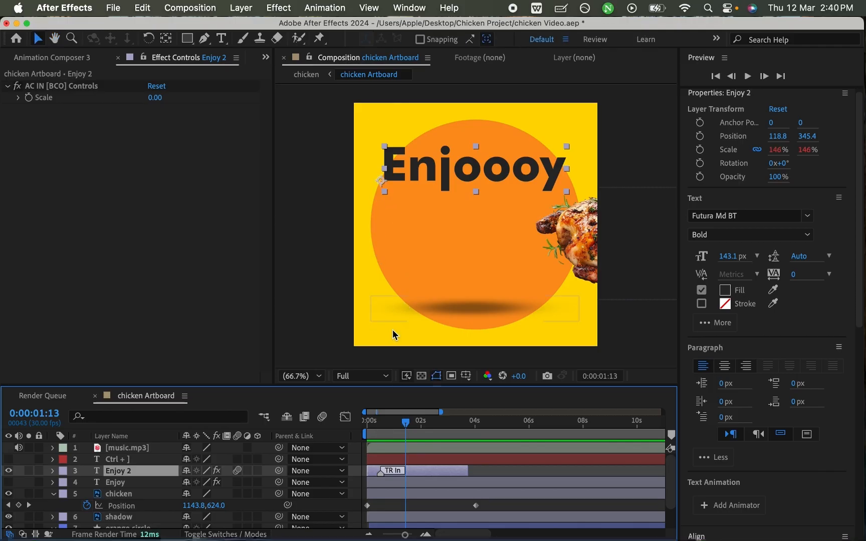
# - Move the TR In marker of the Enjoy 2 layer to just past 2 seconds and preview the text entrance from the start
pyautogui.press('=')
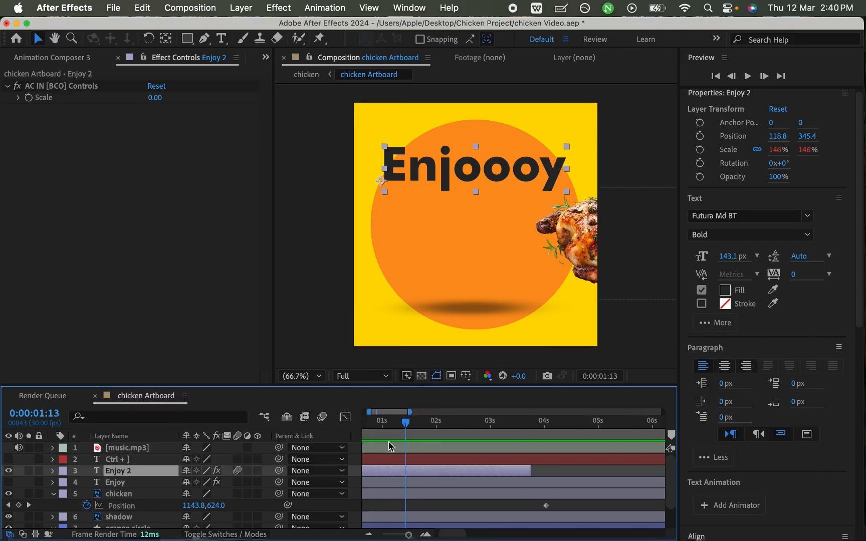
pyautogui.moveTo(399, 419); pyautogui.dragTo(369, 420)
pyautogui.press('=')
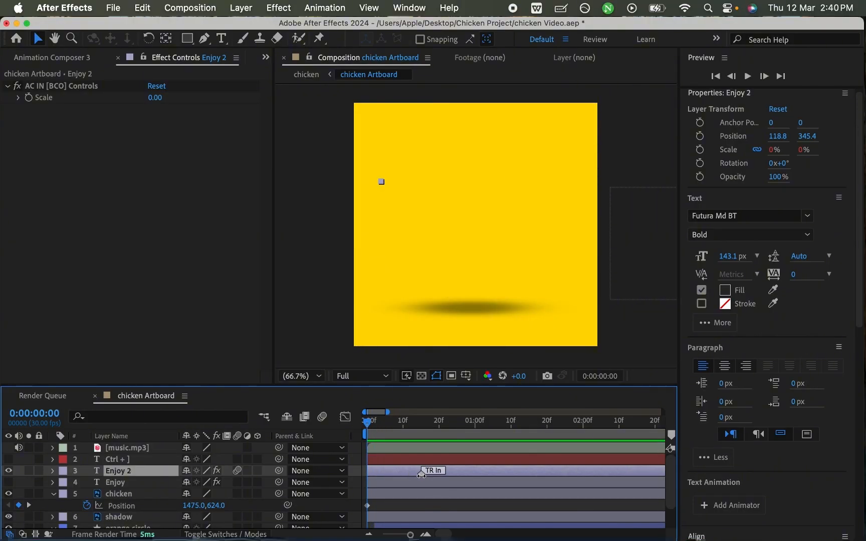
pyautogui.moveTo(440, 471); pyautogui.dragTo(607, 470)
pyautogui.press('-')
pyautogui.press('-')
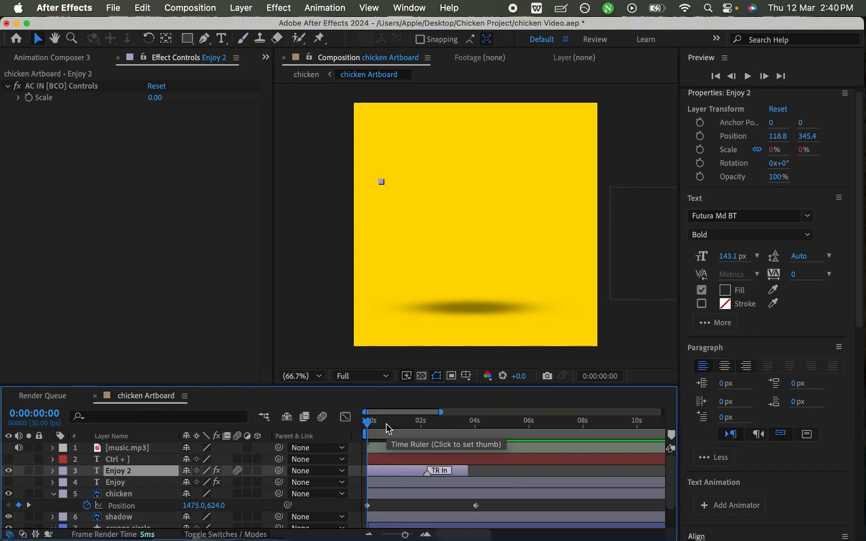
pyautogui.press('space')
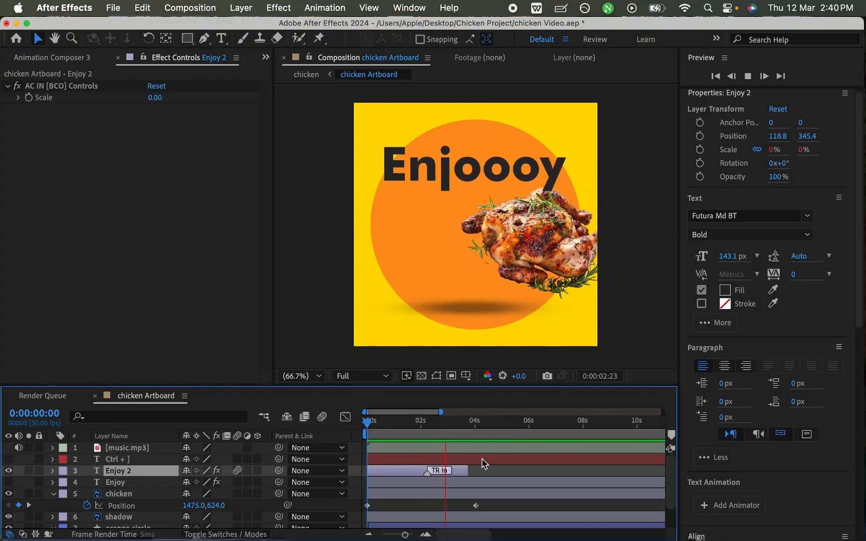
pyautogui.press('space')
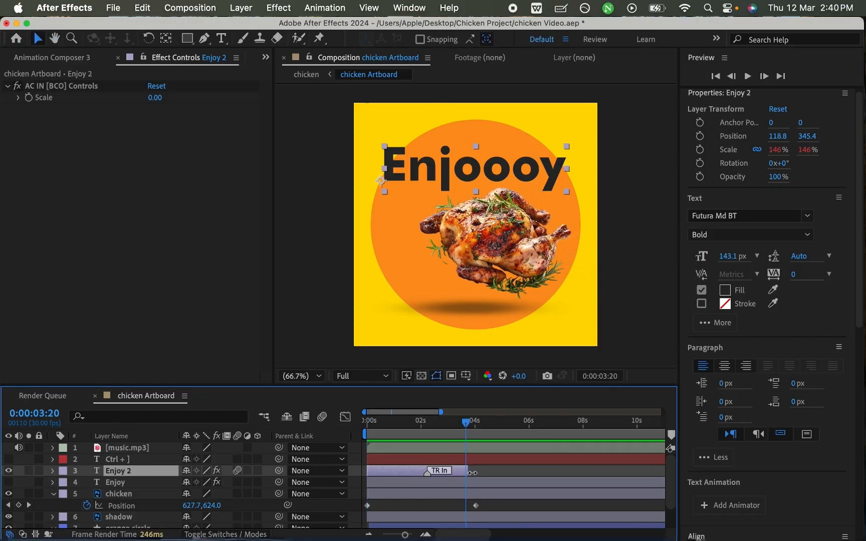
# - Extend the end of the Enjoy 2 layer to just before 6 seconds, save the project, and preview from the start
pyautogui.moveTo(470, 472); pyautogui.dragTo(519, 469)
pyautogui.press('super+s')
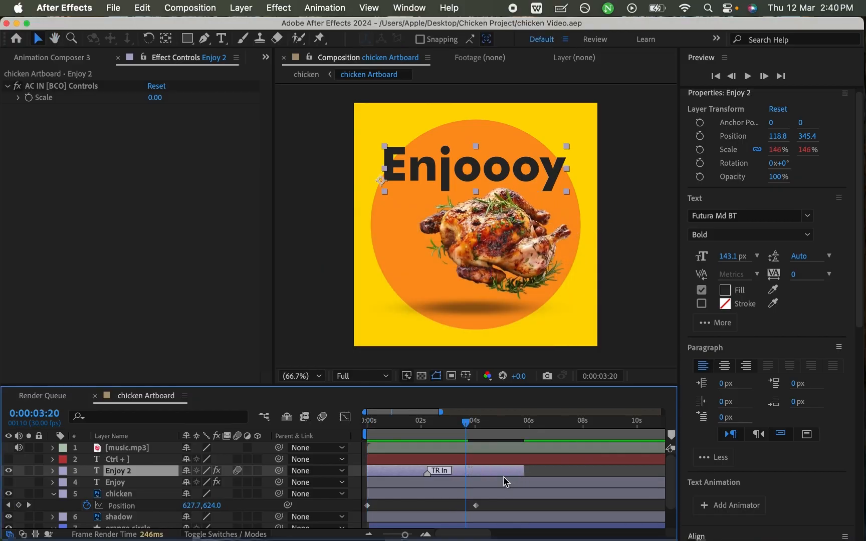
pyautogui.press('Home')
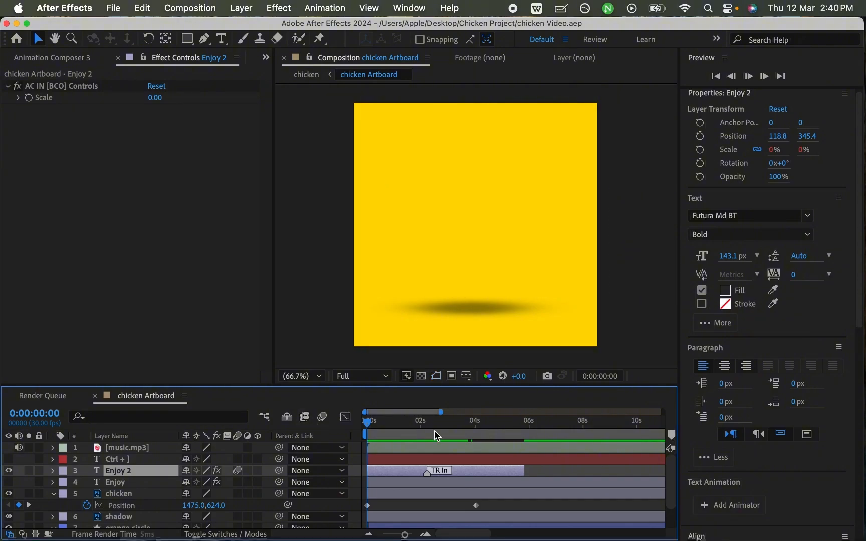
pyautogui.press('space')
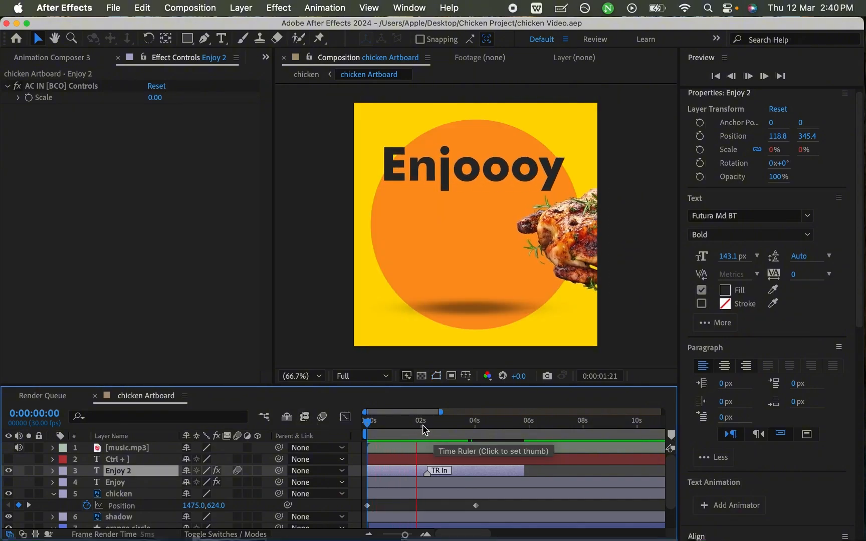
pyautogui.press('space')
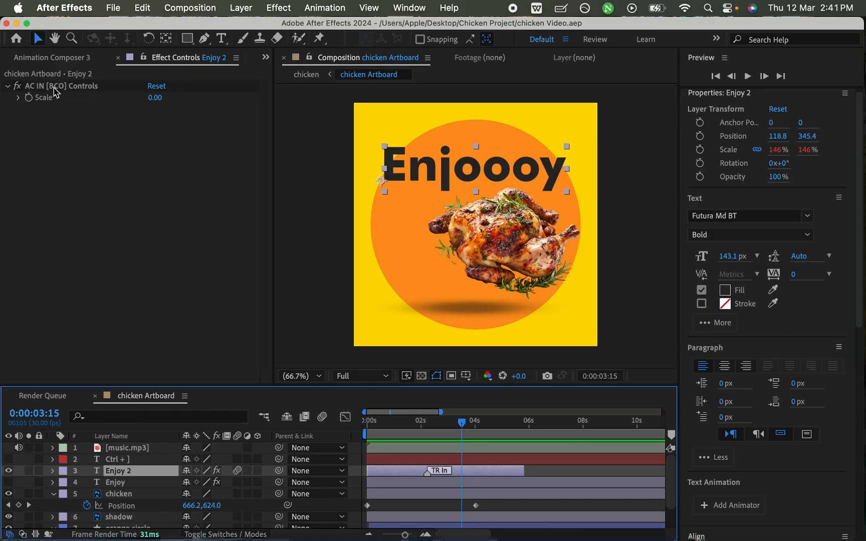
# - Apply the same Bounce Scale preset as the Out animation of the Enjoy 2 layer and preview it from the start
pyautogui.click(64, 59)
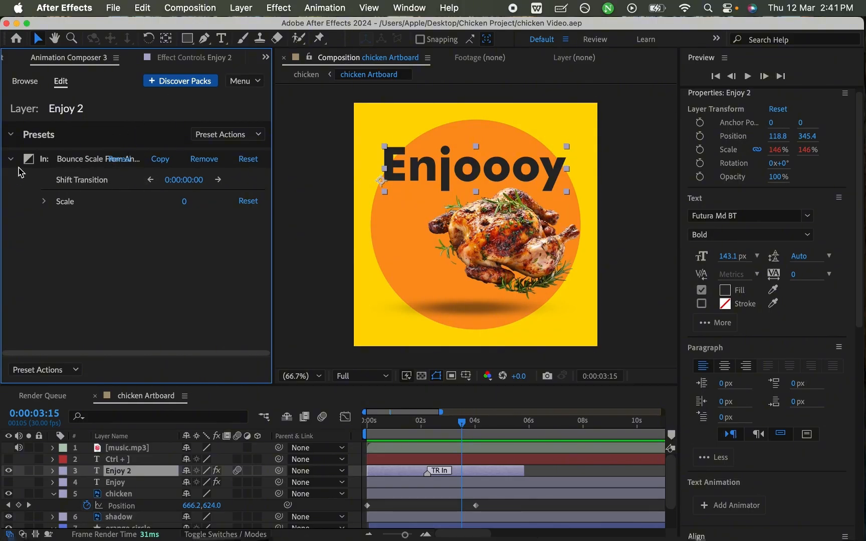
pyautogui.click(29, 82)
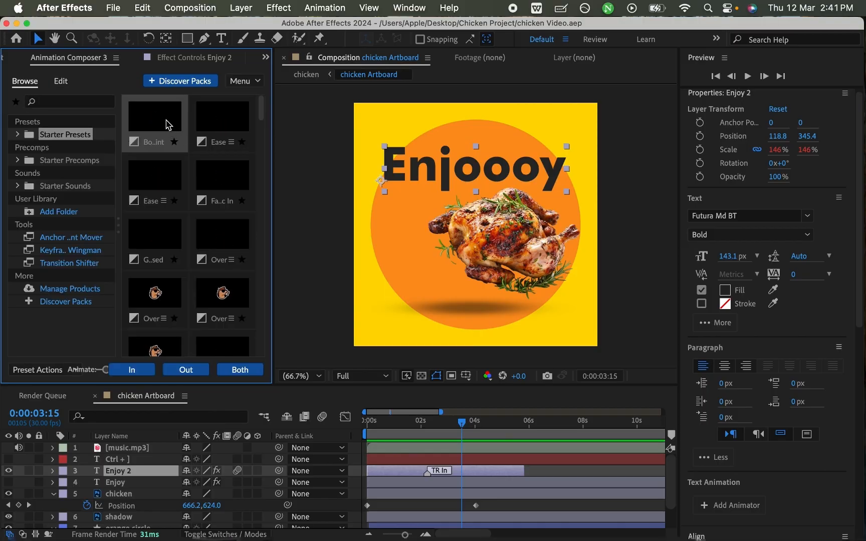
pyautogui.click(193, 375)
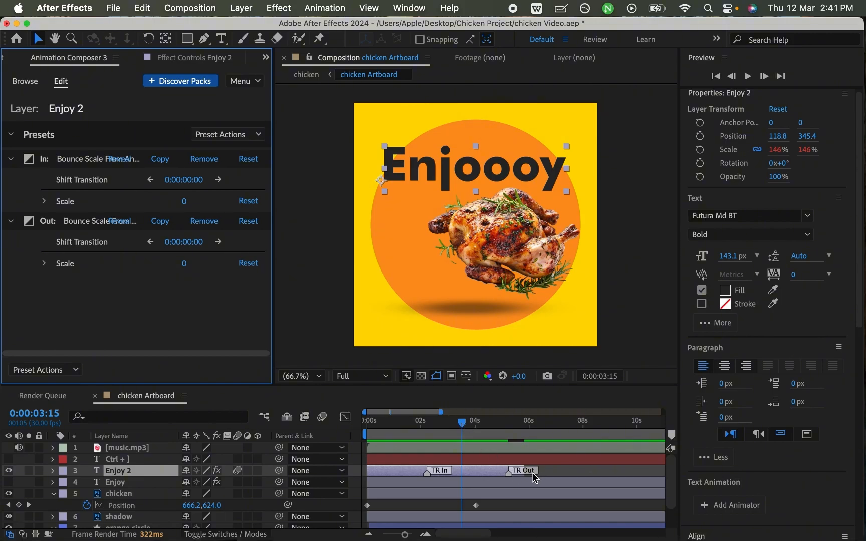
pyautogui.moveTo(461, 423); pyautogui.dragTo(361, 435)
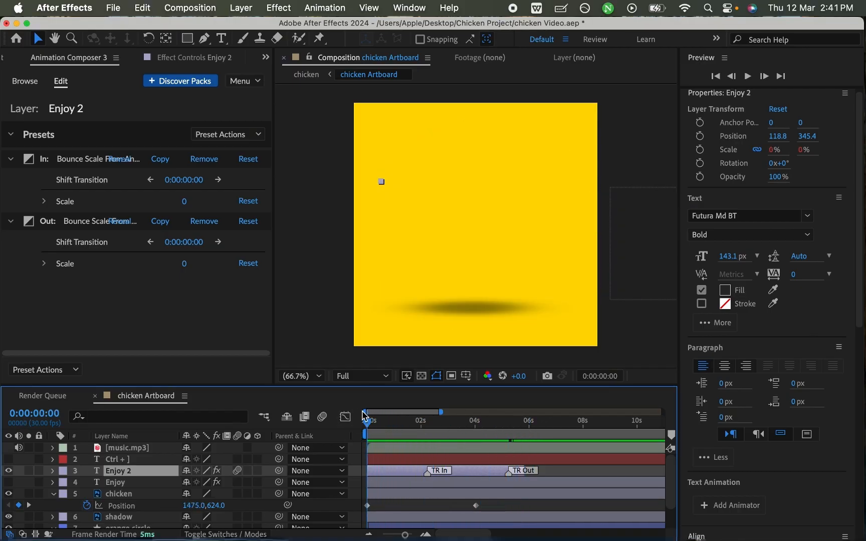
pyautogui.press('space')
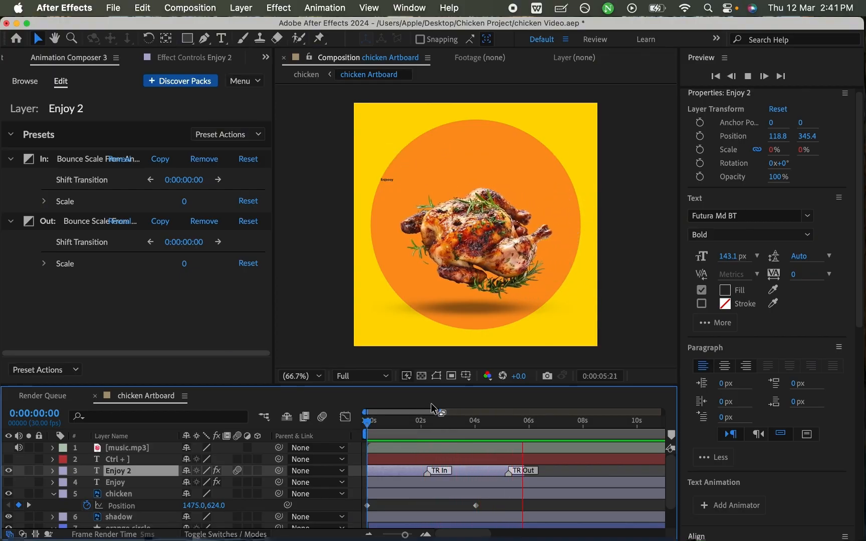
# - Extend the Enjoy 2 layer to about 7 seconds and move its TR Out marker to about 5 seconds, previewing the text's exit
pyautogui.moveTo(516, 423); pyautogui.dragTo(518, 426)
pyautogui.moveTo(523, 469)
pyautogui.mouseDown()
pyautogui.moveTo(546, 476)
pyautogui.moveTo(501, 471)
pyautogui.mouseUp()
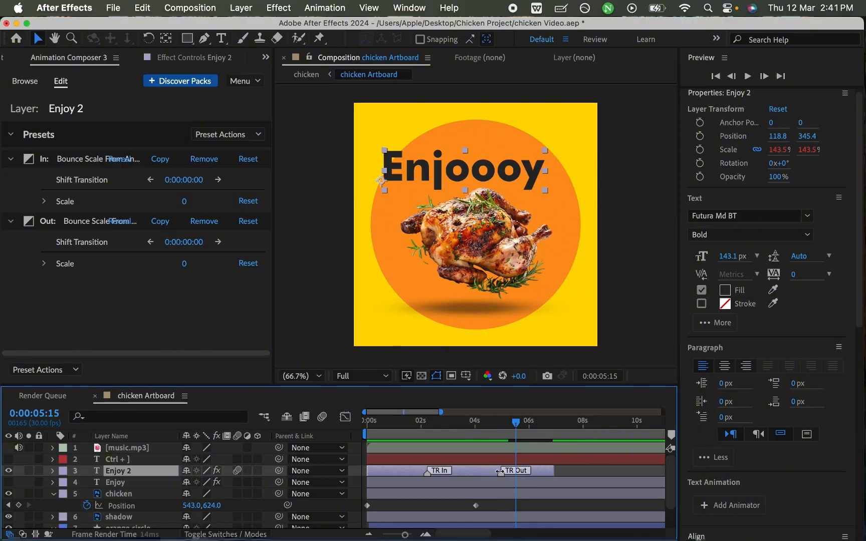
pyautogui.click(490, 424)
pyautogui.press('space')
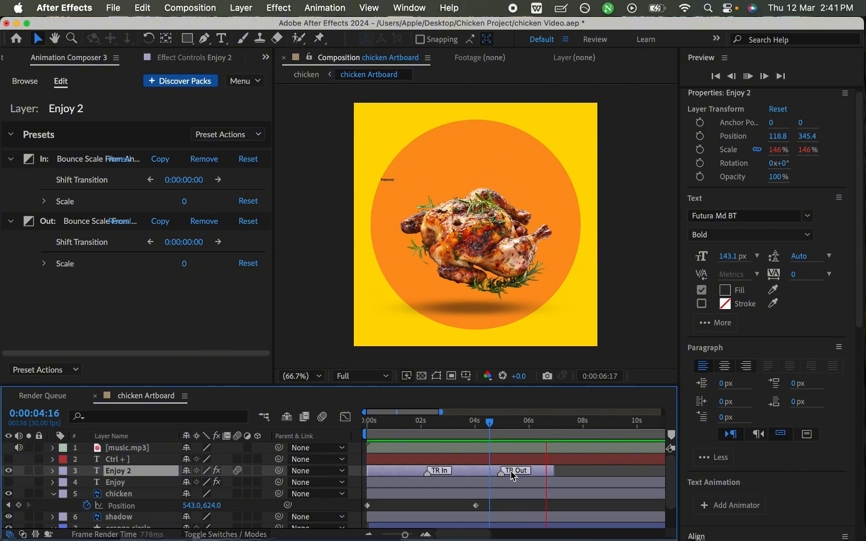
pyautogui.press('space')
pyautogui.click(486, 423)
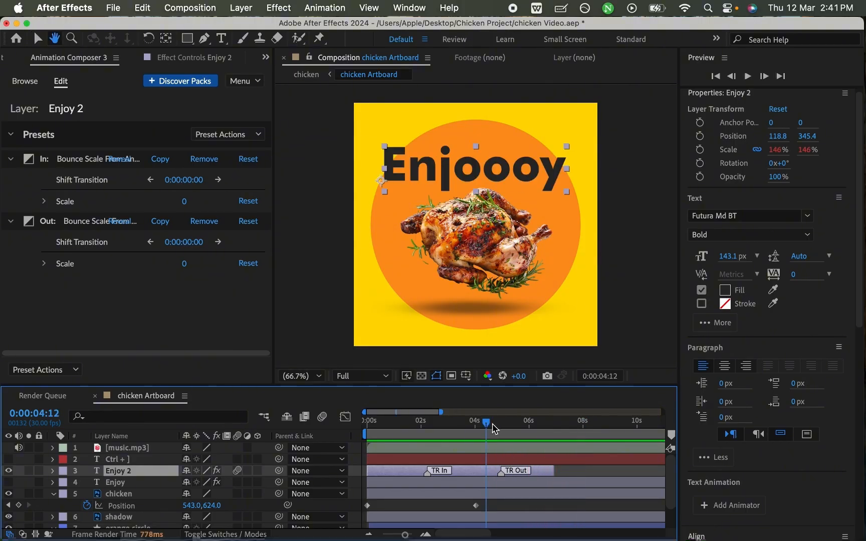
pyautogui.press('space')
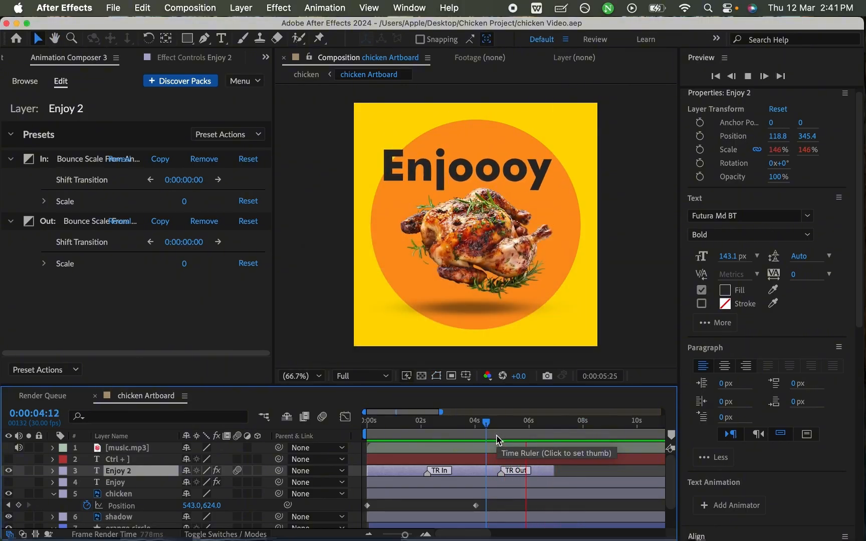
# - Preview the complete text animation from the start, then park the playhead at 0:00:03:15
pyautogui.click(367, 424)
pyautogui.press('space')
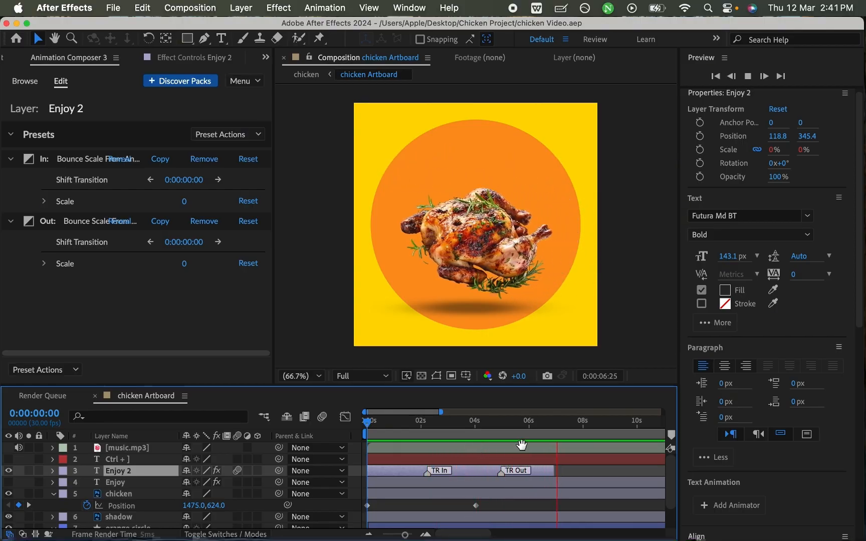
pyautogui.click(461, 421)
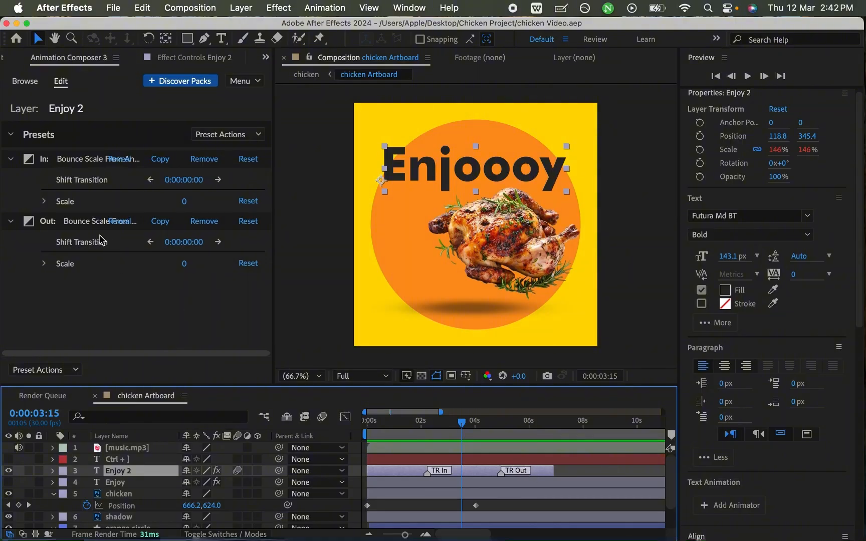
# - Collapse the settings of the In and Out presets on the Enjoy 2 layer
pyautogui.click(85, 166)
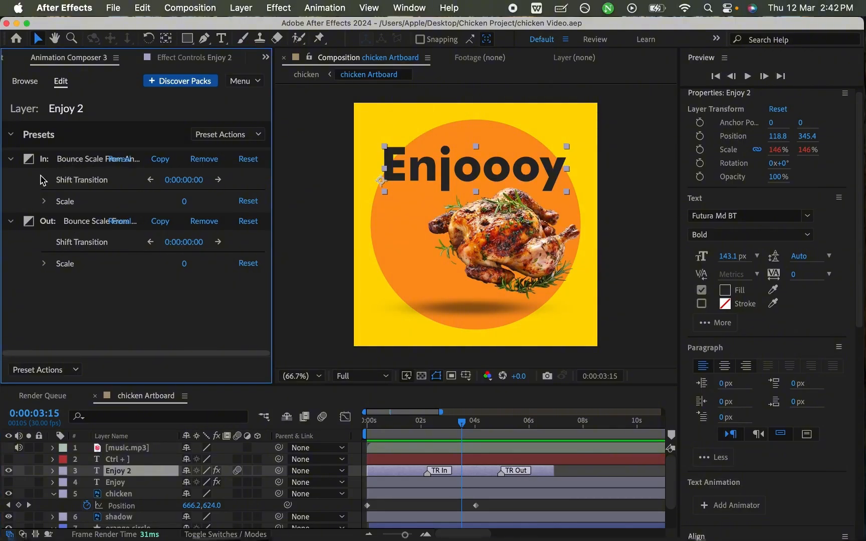
pyautogui.click(11, 161)
pyautogui.click(10, 178)
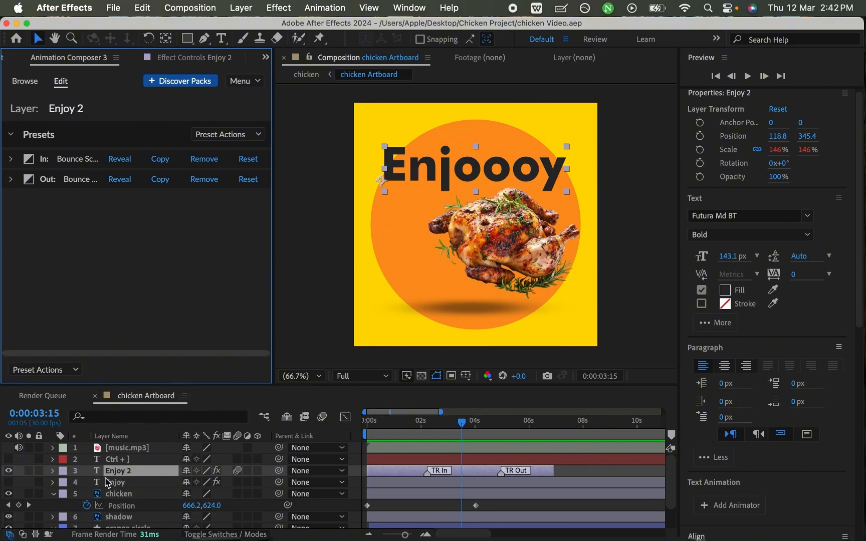
# - Hide the Enjoy 2 layer, show the Enjoy layer, and move its text below the chicken to position 127.8, 936.4
pyautogui.click(8, 470)
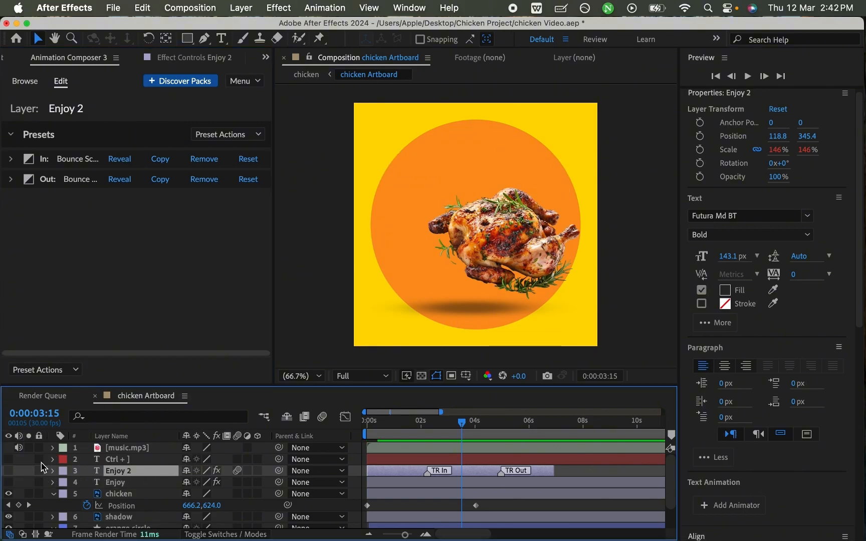
pyautogui.click(8, 482)
pyautogui.click(128, 480)
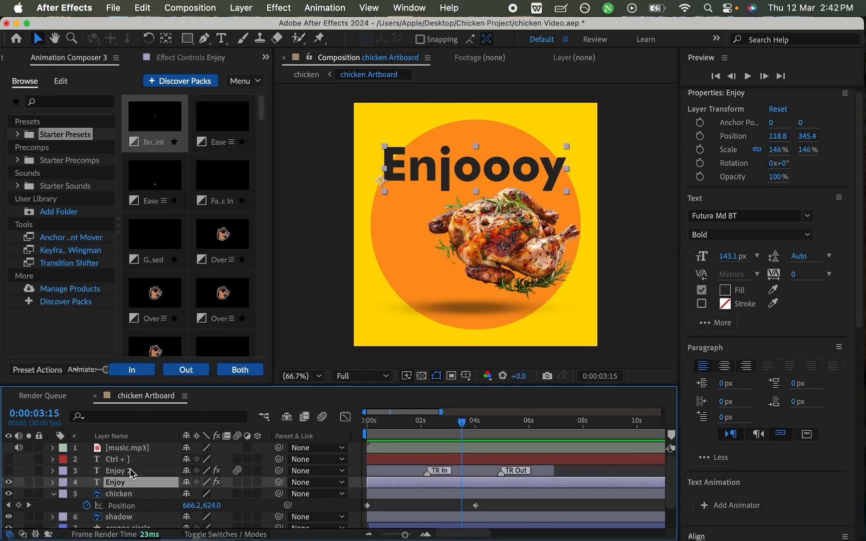
pyautogui.moveTo(479, 173); pyautogui.dragTo(471, 299)
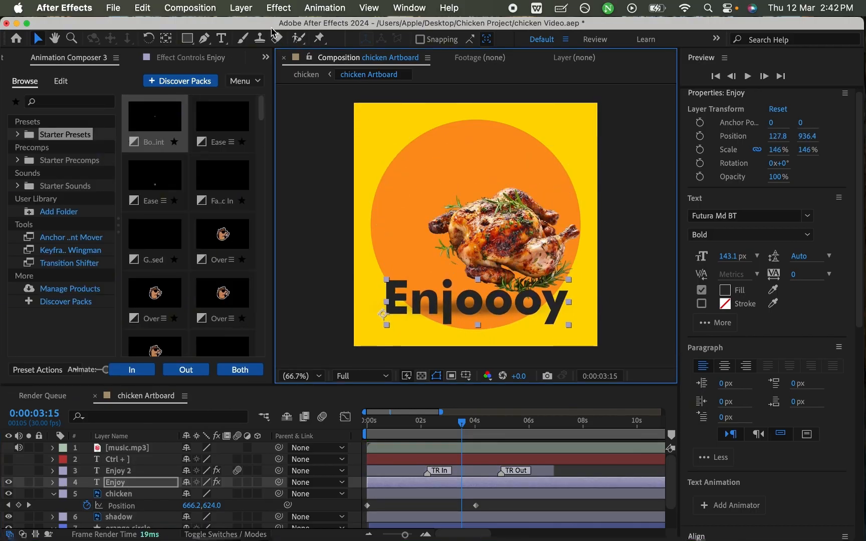
# - Replace the wording of the Enjoy text layer below the chicken with "Eatttttt"
pyautogui.click(226, 39)
pyautogui.doubleClick(465, 311)
pyautogui.write('e')
pyautogui.press('BackSpace')
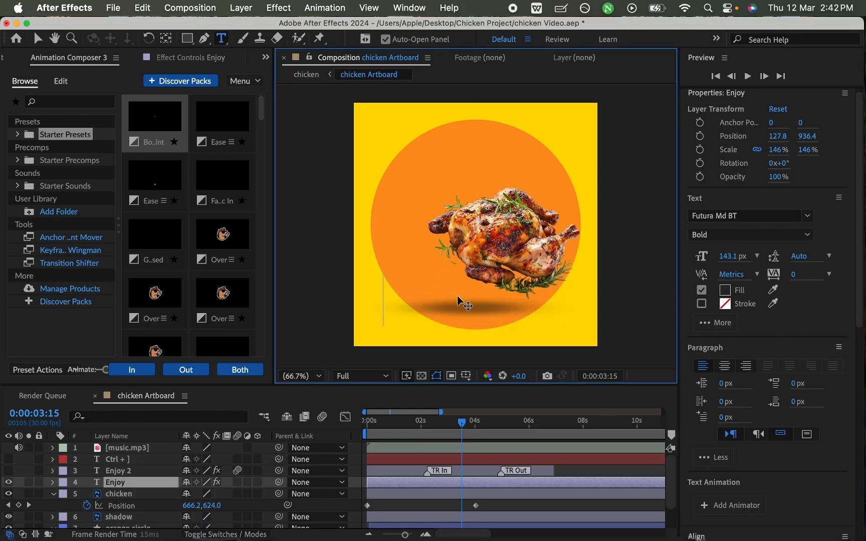
pyautogui.write('Ea')
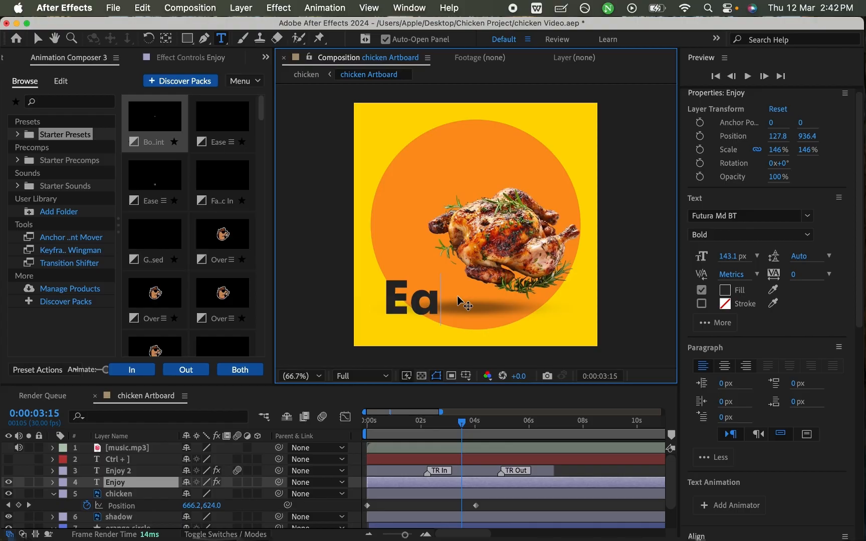
pyautogui.write('tttttt')
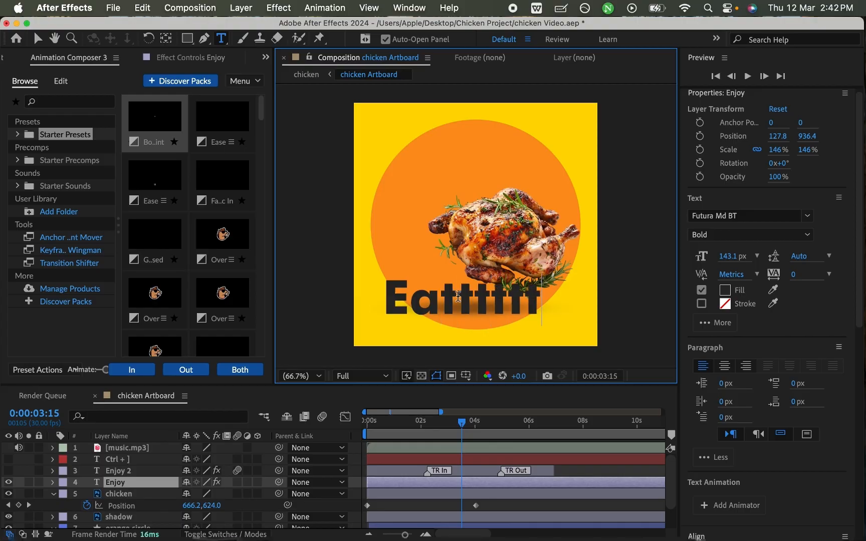
# - Add an exclamation mark to the Eatttttt text, set its fill colour to white (FFFFFF), and save the project
pyautogui.press('super+a')
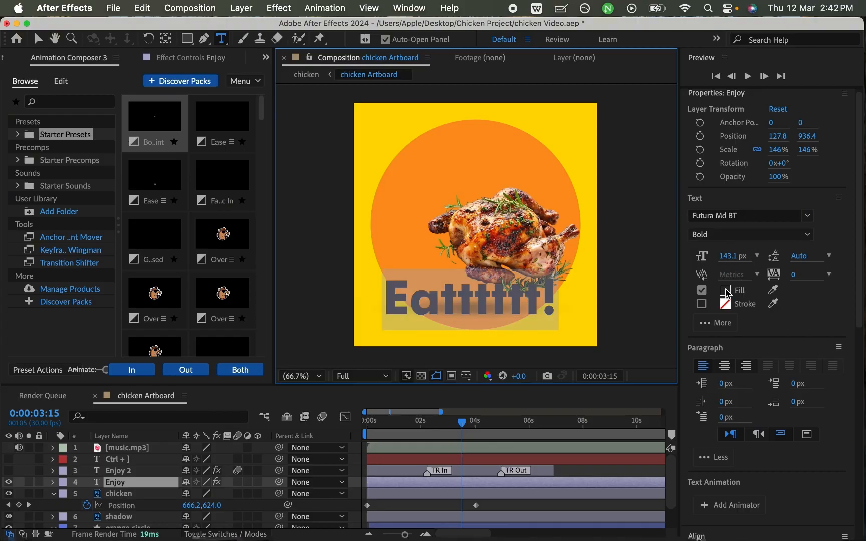
pyautogui.click(726, 294)
pyautogui.moveTo(695, 296); pyautogui.dragTo(556, 158)
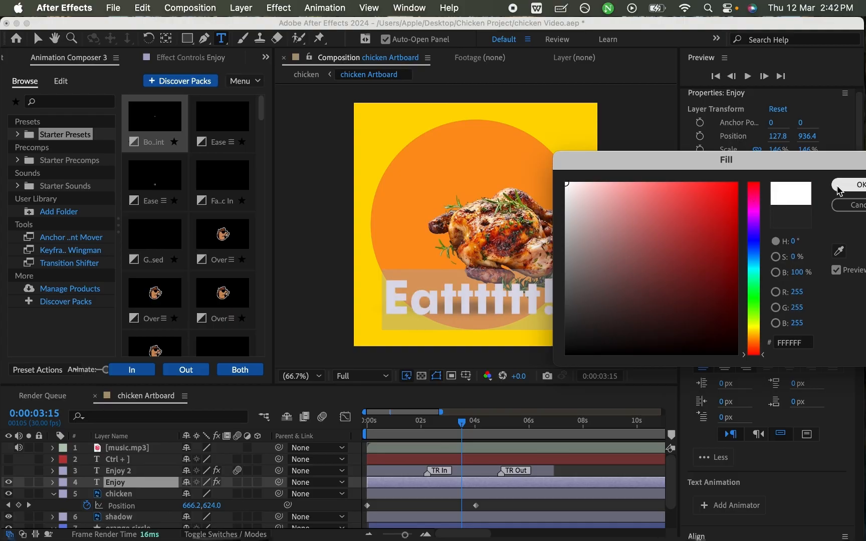
pyautogui.click(846, 184)
pyautogui.press('super+s')
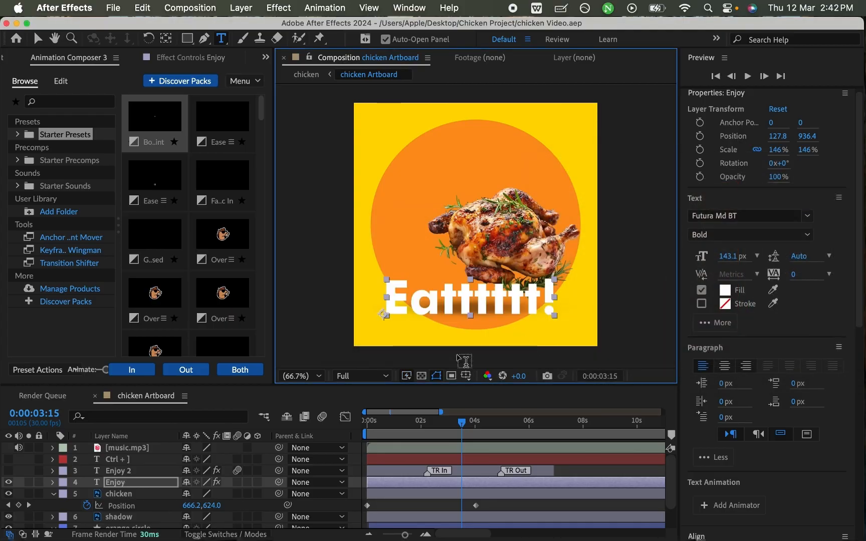
# - Show the Enjoy 2 layer, move the white Eatttttt! text beneath it to position 160.8, 669.4, and hide the chicken layer
pyautogui.press('v')
pyautogui.moveTo(535, 303); pyautogui.dragTo(540, 195)
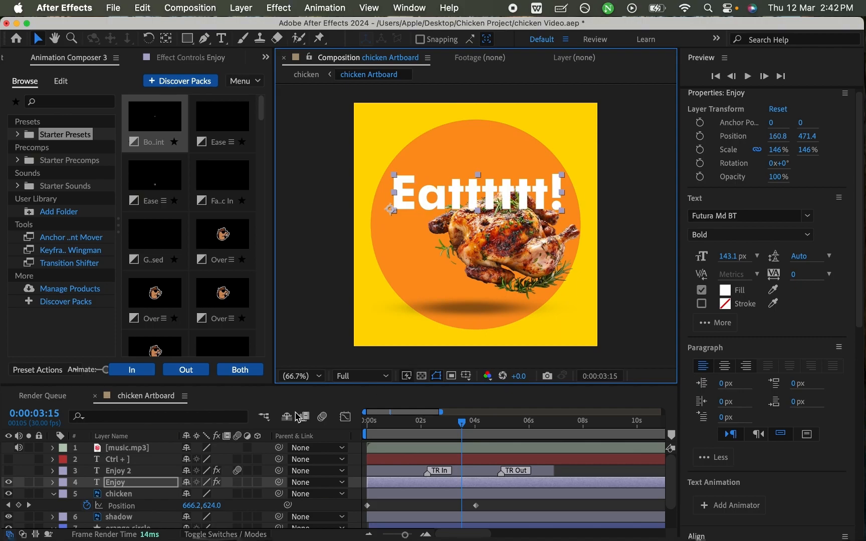
pyautogui.click(9, 471)
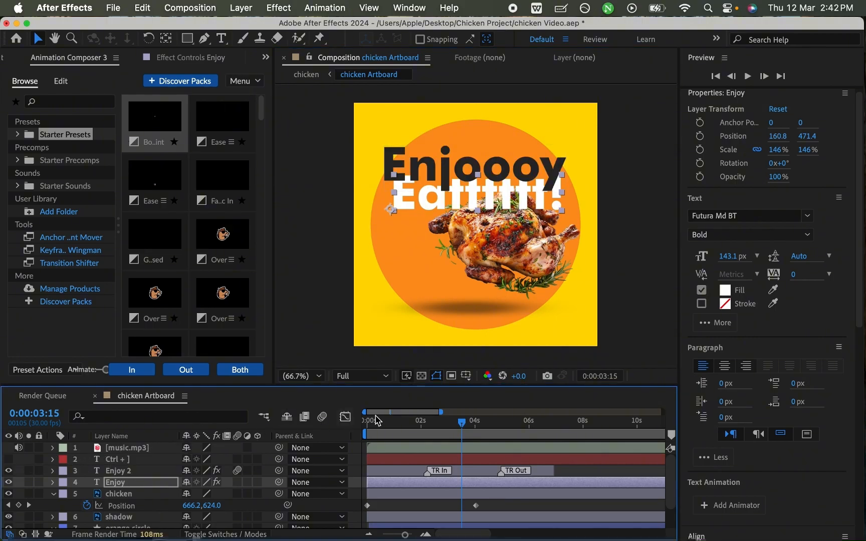
pyautogui.moveTo(476, 209); pyautogui.dragTo(472, 245)
pyautogui.press('super+s')
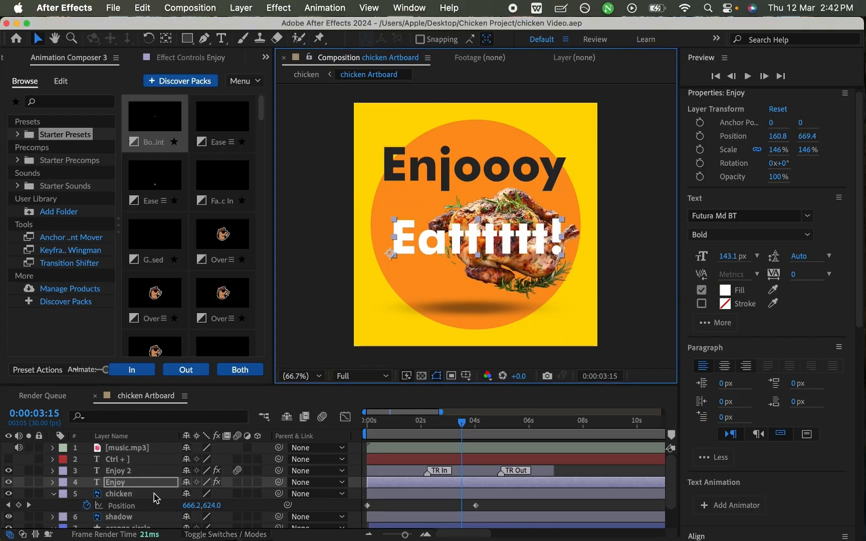
pyautogui.click(9, 494)
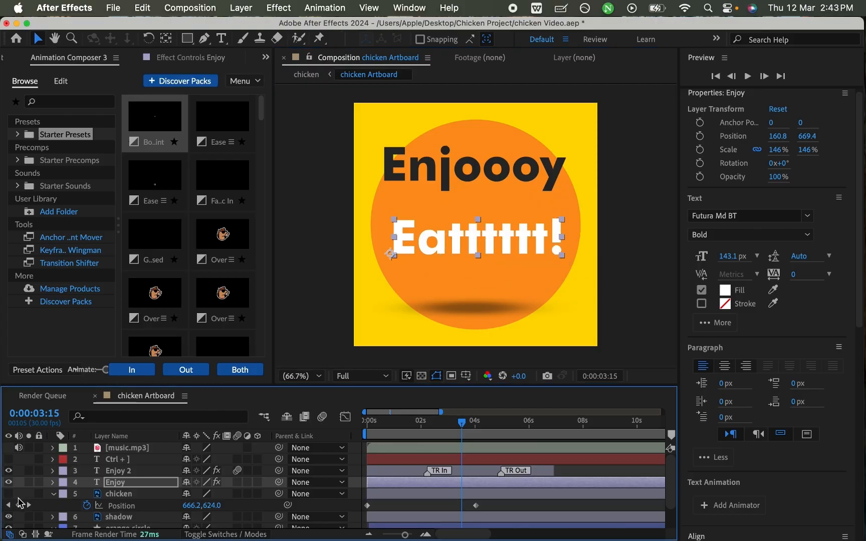
pyautogui.press('super+s')
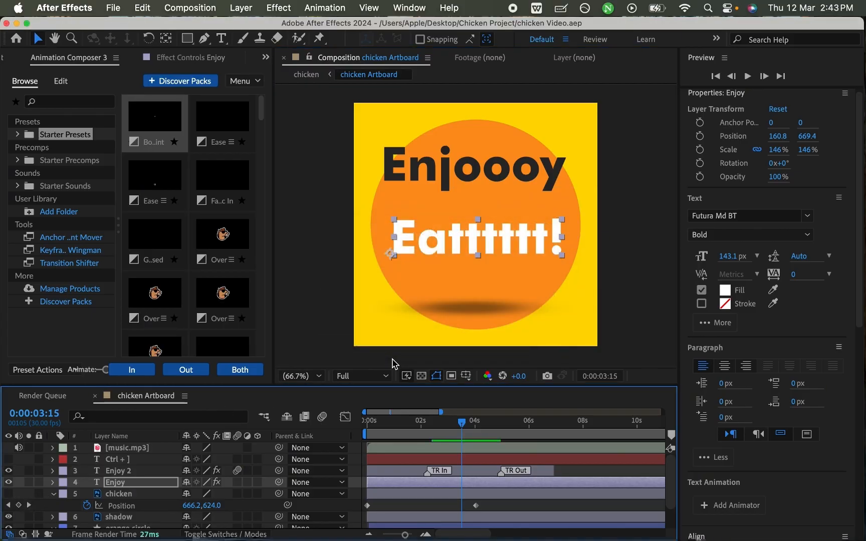
# - Split the Enjoy layer at 0:00:07:00, delete the part after that point, and save the project
pyautogui.moveTo(521, 436); pyautogui.dragTo(558, 432)
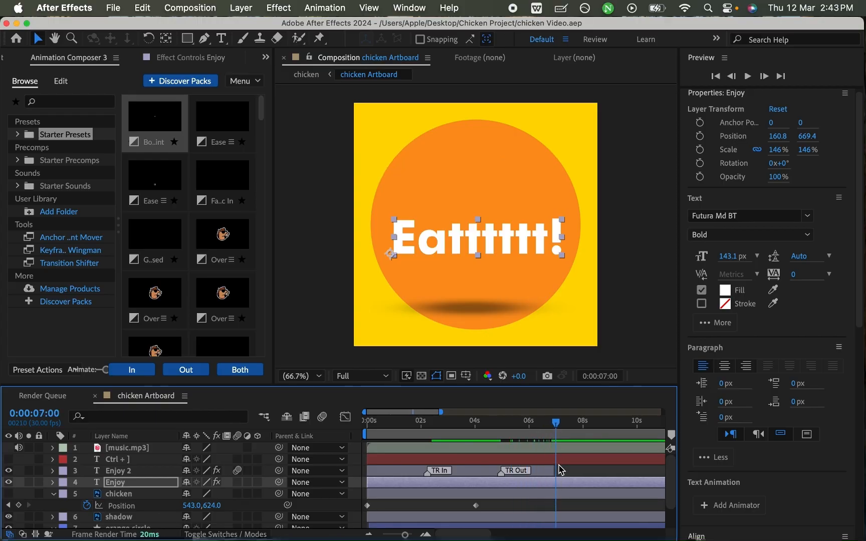
pyautogui.hotkey('ctrl', 'shift', 'd')
pyautogui.click(547, 496)
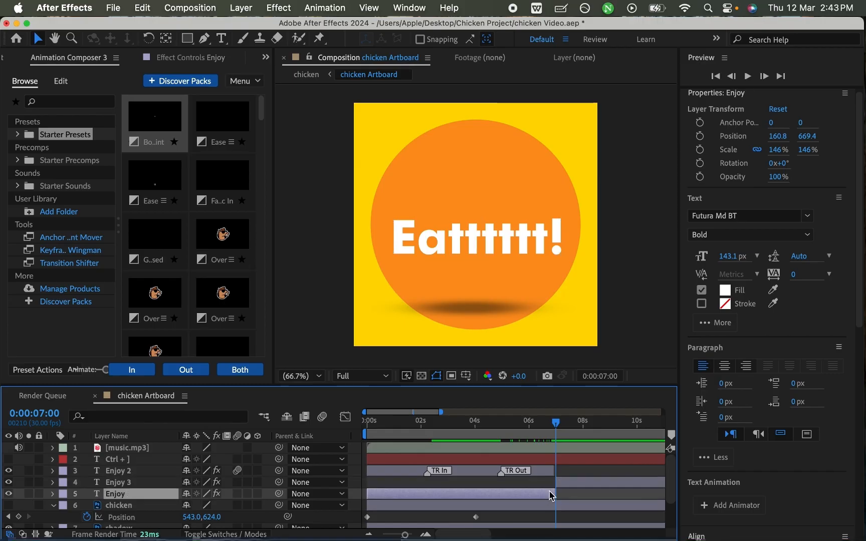
pyautogui.click(570, 482)
pyautogui.press('Delete')
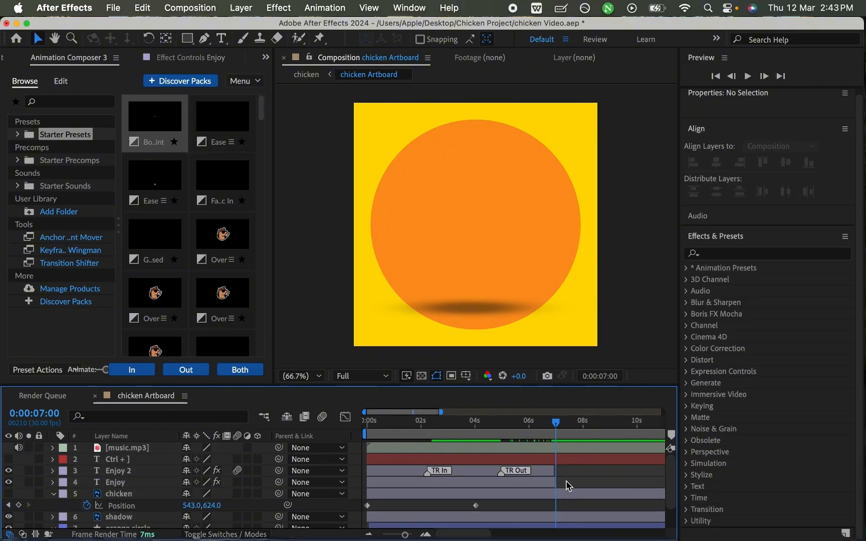
pyautogui.press('cmd+s')
# - Copy the Bounce Scale In preset from the Enjoy 2 layer and paste it onto the Enjoy layer
pyautogui.click(447, 424)
pyautogui.moveTo(436, 431); pyautogui.dragTo(397, 436)
pyautogui.click(406, 471)
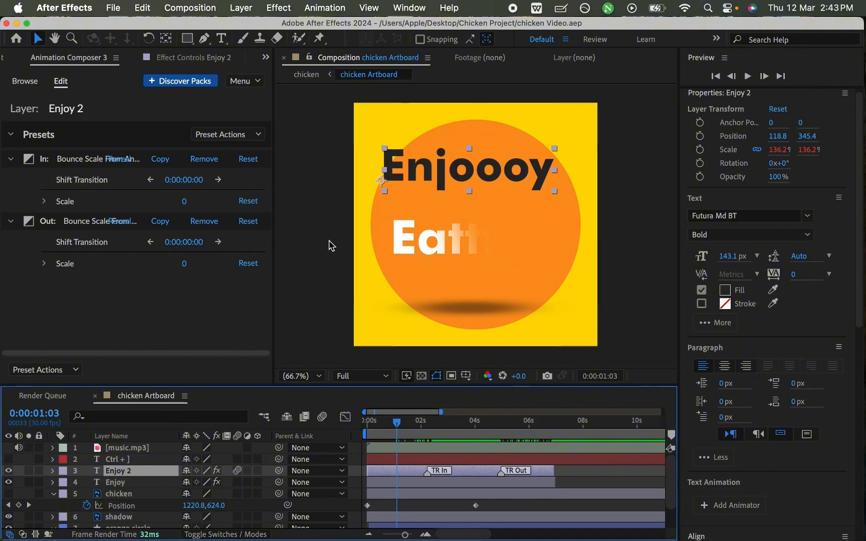
pyautogui.click(161, 161)
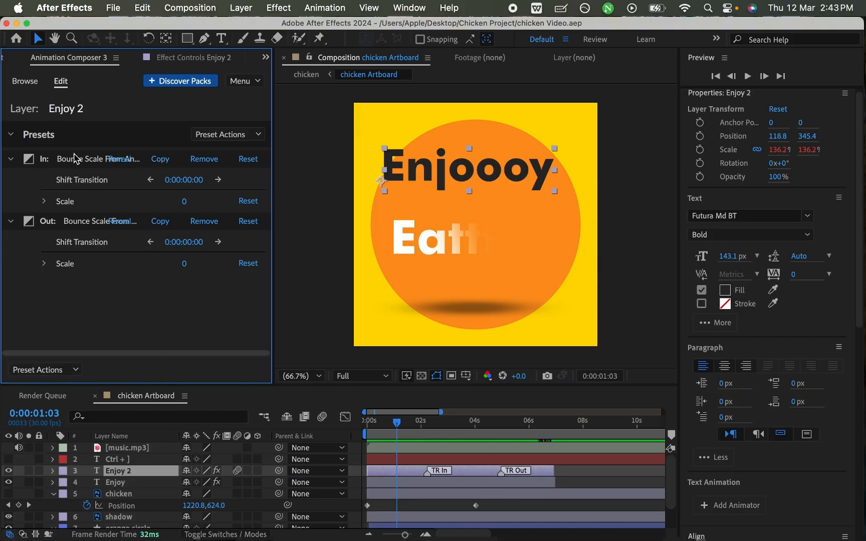
pyautogui.click(427, 482)
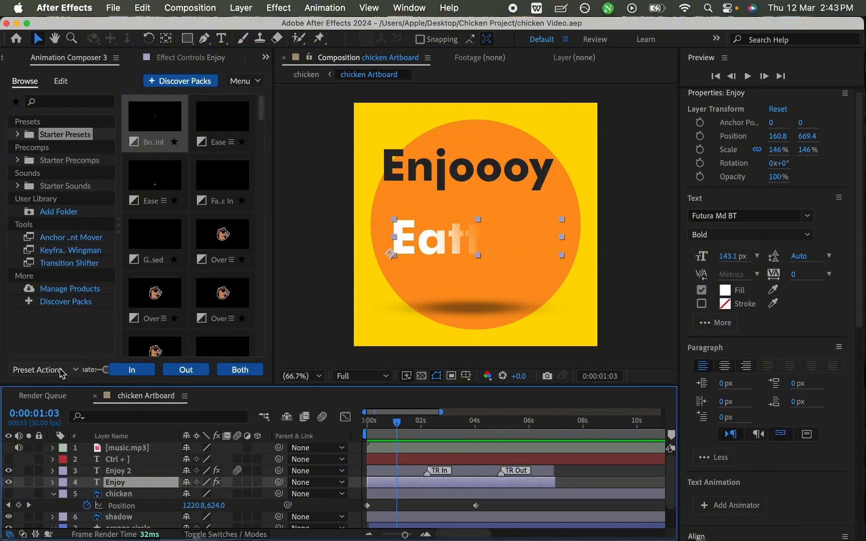
pyautogui.click(61, 373)
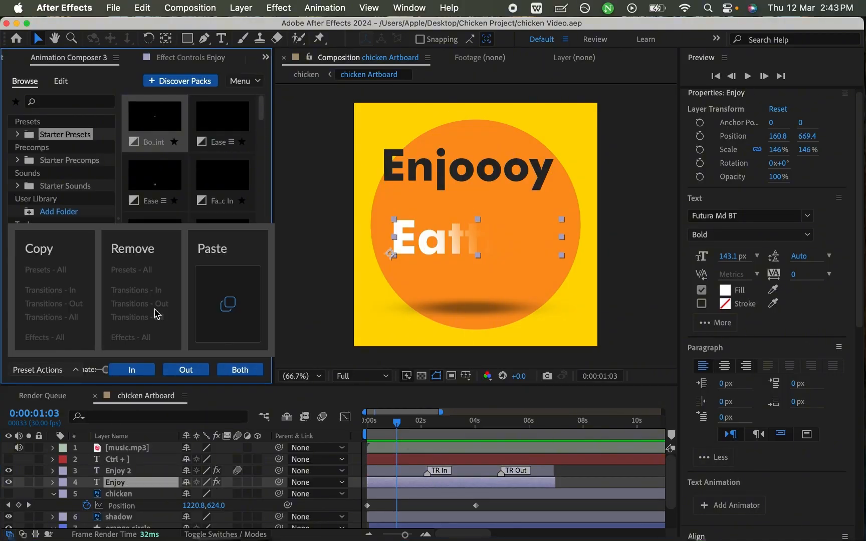
pyautogui.click(224, 306)
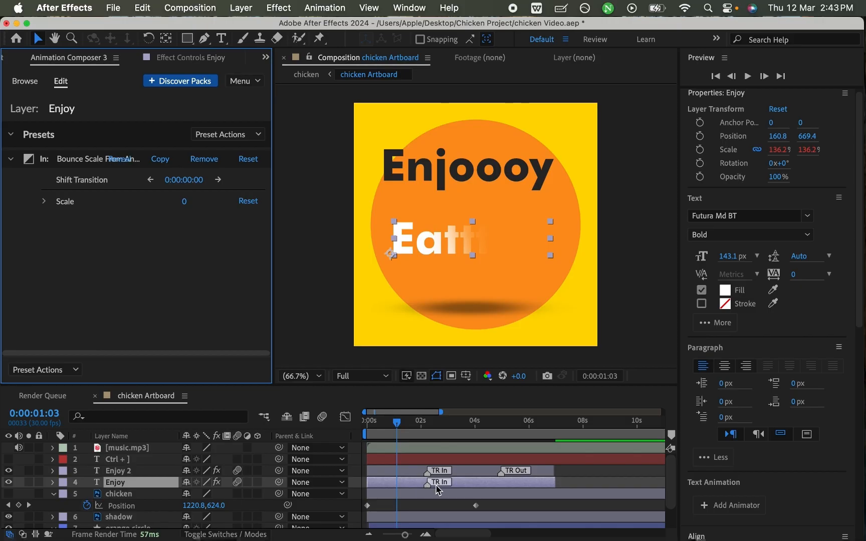
# - Preview both text animations from the start, park the playhead at 0:00:01:12, and save the project
pyautogui.moveTo(411, 429); pyautogui.dragTo(350, 432)
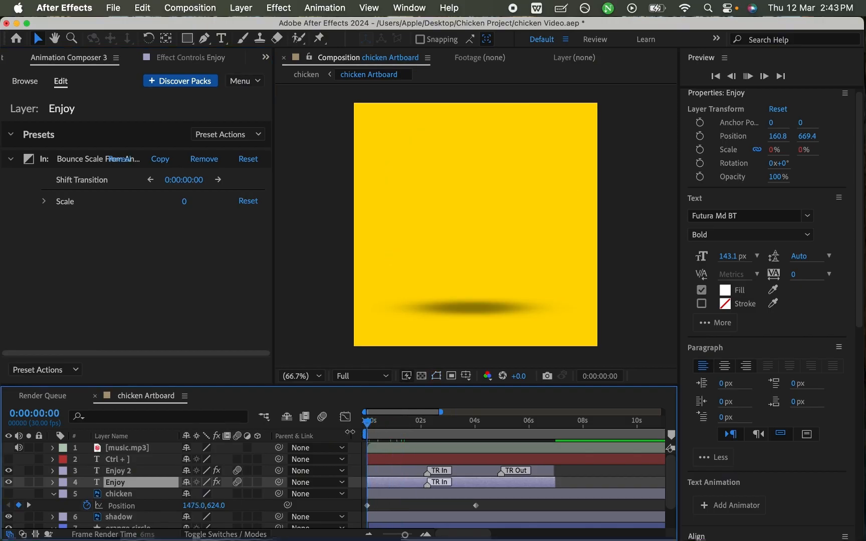
pyautogui.press('space')
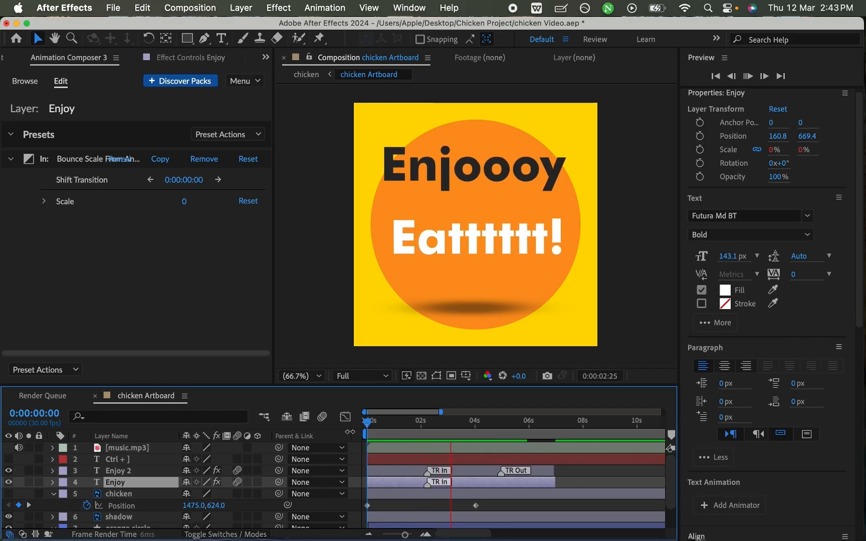
pyautogui.moveTo(422, 427); pyautogui.dragTo(357, 429)
pyautogui.press('space')
pyautogui.press('space')
pyautogui.moveTo(422, 423); pyautogui.dragTo(405, 425)
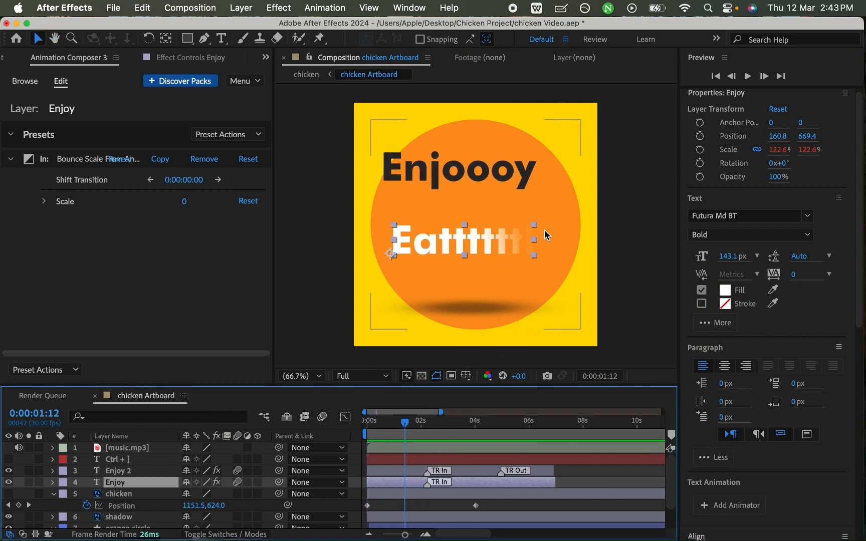
pyautogui.press('super+s')
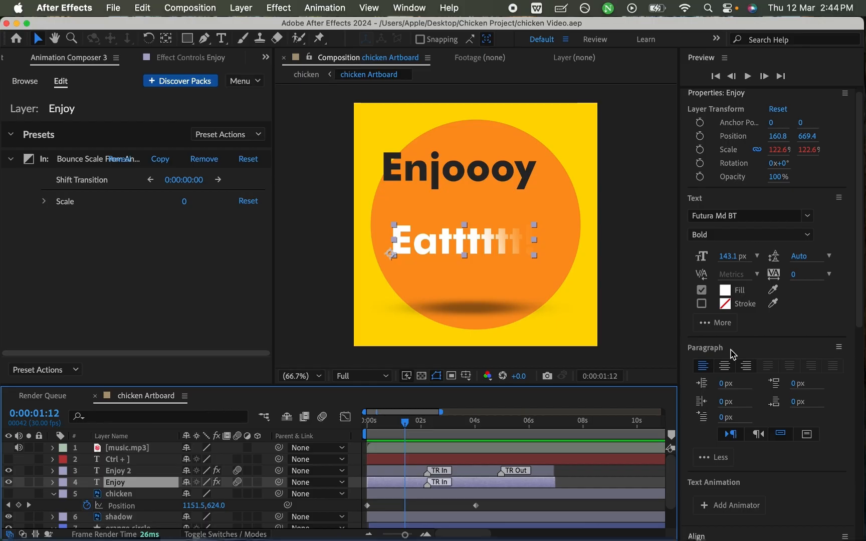
# - Disable the Linear Wipe effect on the Enjoy layer, check the text at 0:00:04:01, and save the project
pyautogui.press('super+0')
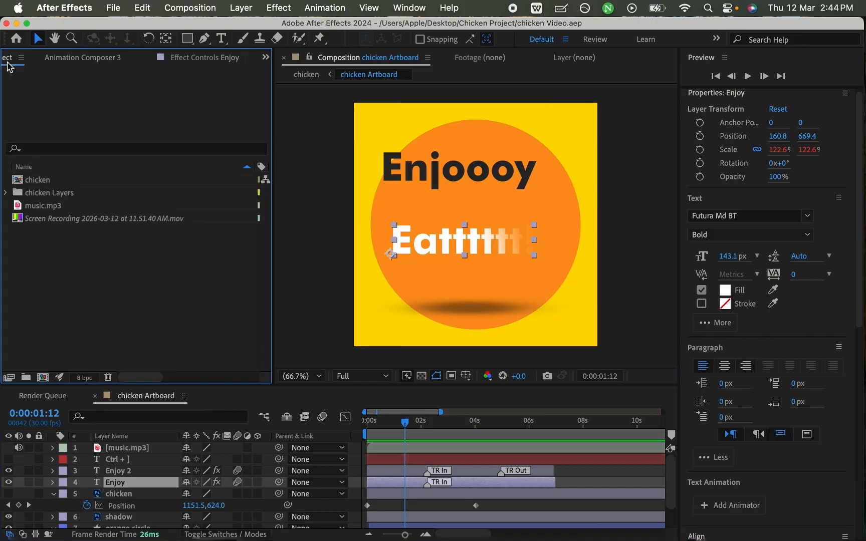
pyautogui.click(150, 59)
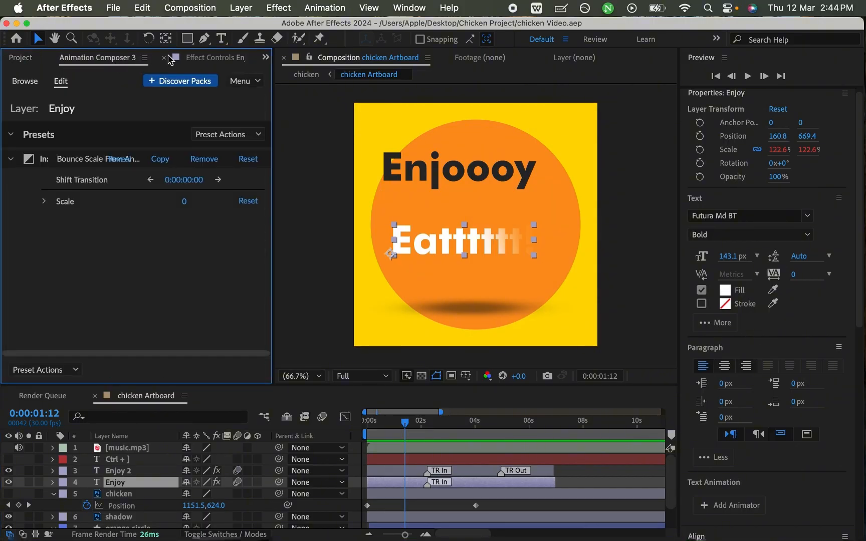
pyautogui.click(209, 59)
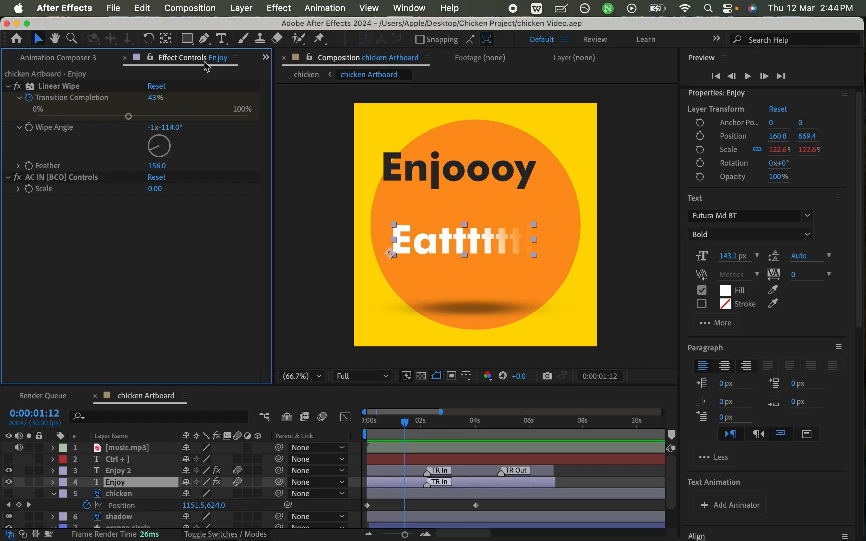
pyautogui.click(18, 87)
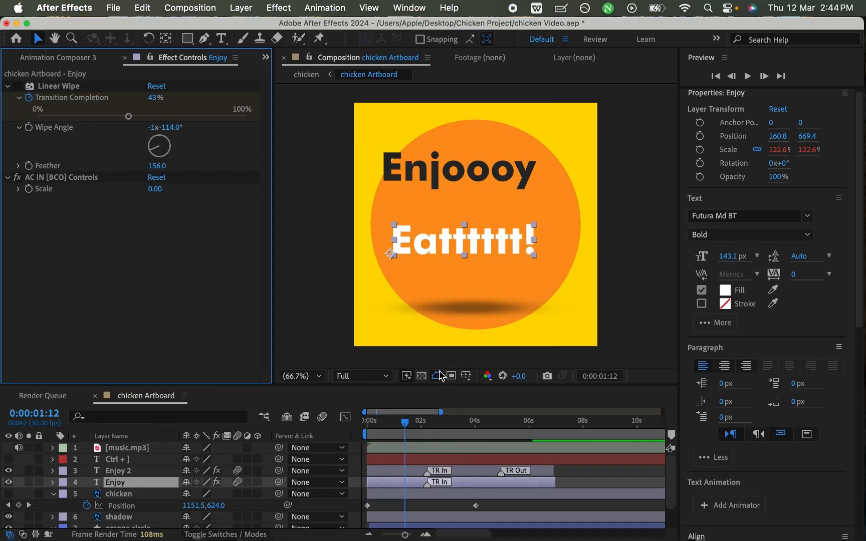
pyautogui.moveTo(406, 424); pyautogui.dragTo(475, 424)
pyautogui.press('super+s')
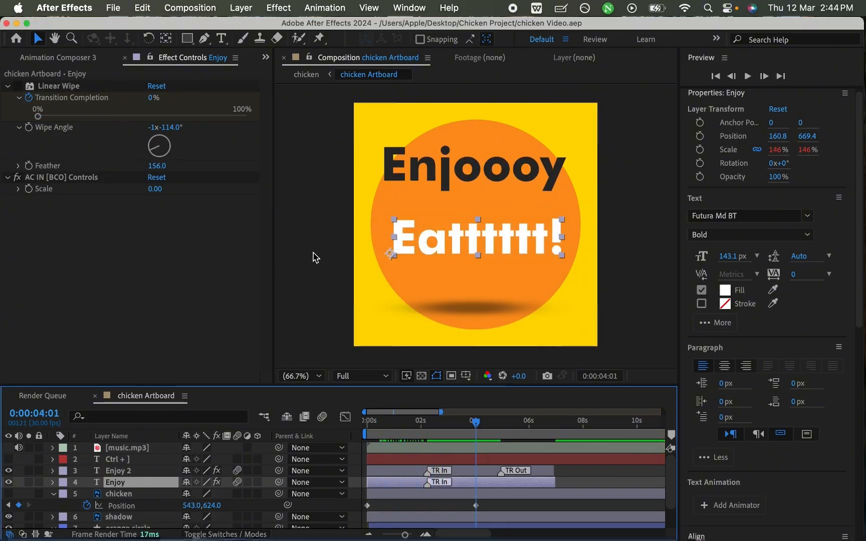
# - Remove both the In and Out Bounce Scale presets from the Enjoy 2 layer and save the project
pyautogui.click(87, 59)
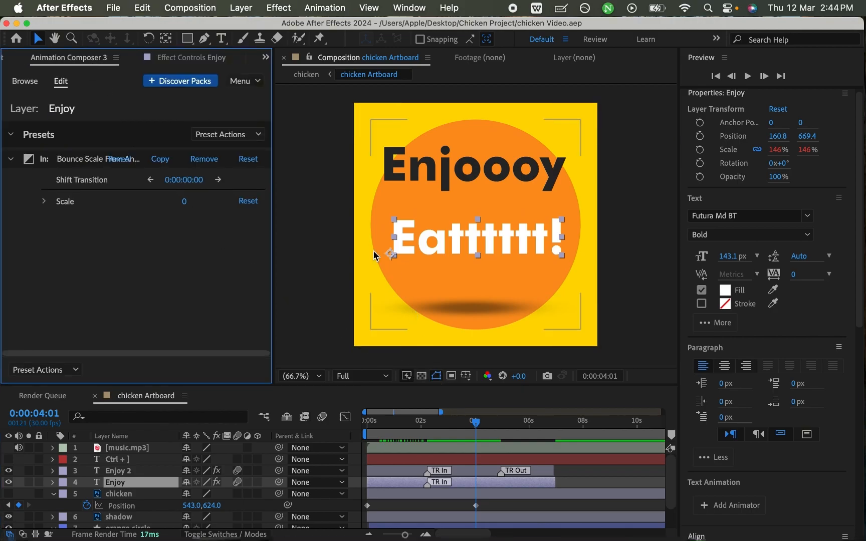
pyautogui.click(28, 81)
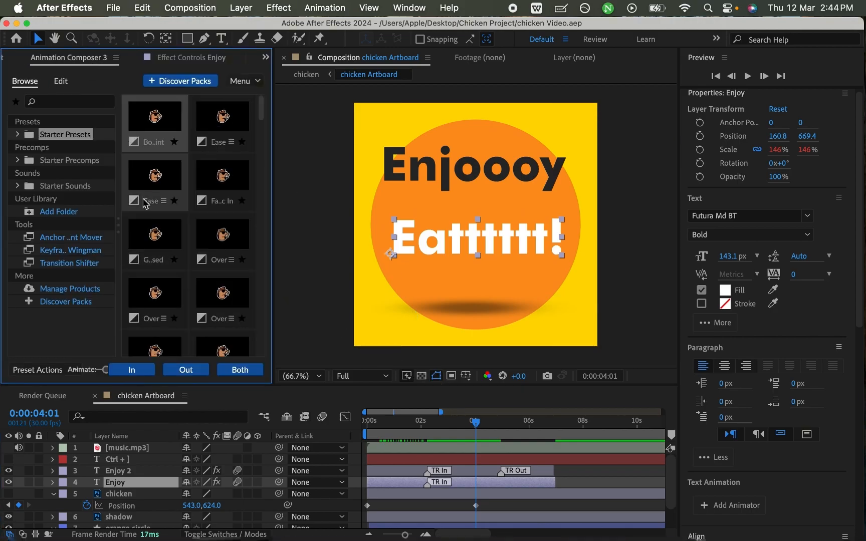
pyautogui.click(166, 59)
pyautogui.click(119, 473)
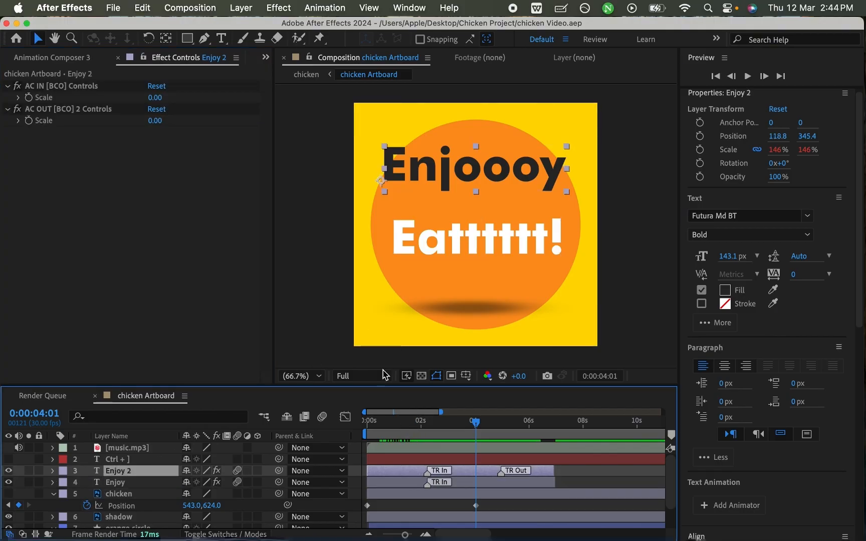
pyautogui.click(76, 57)
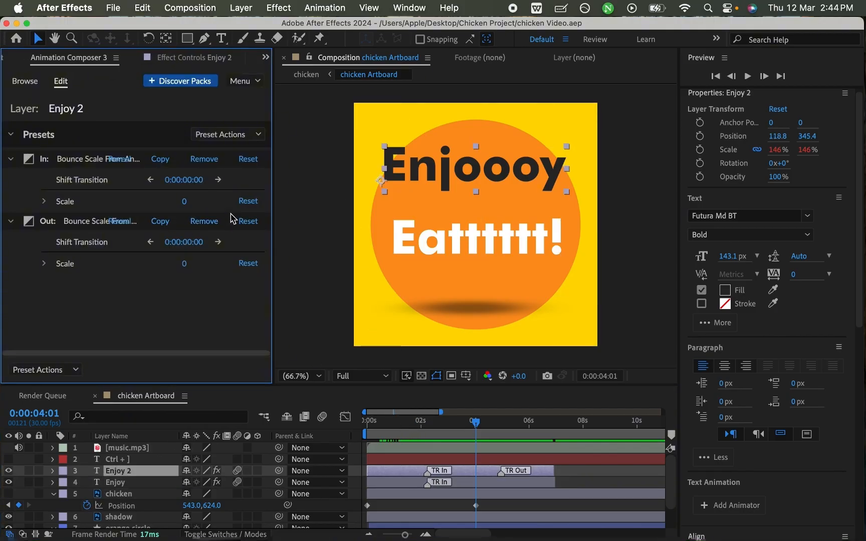
pyautogui.click(204, 159)
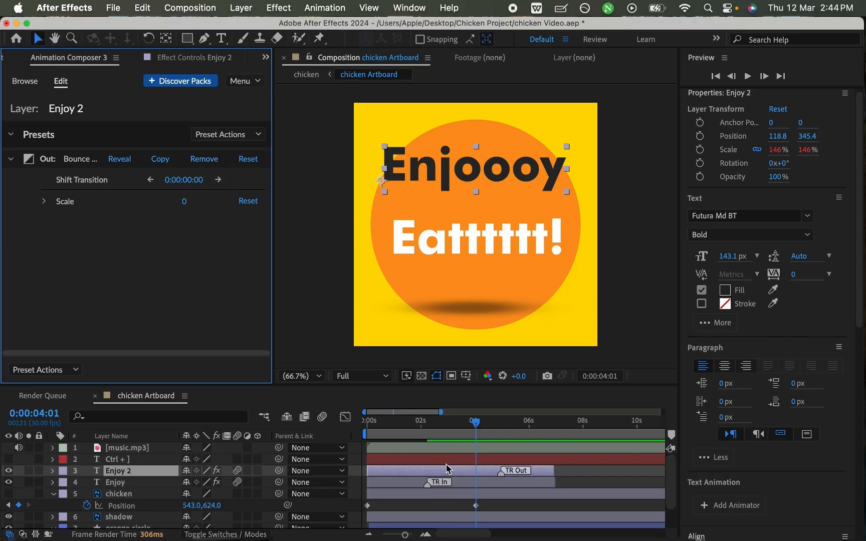
pyautogui.click(204, 159)
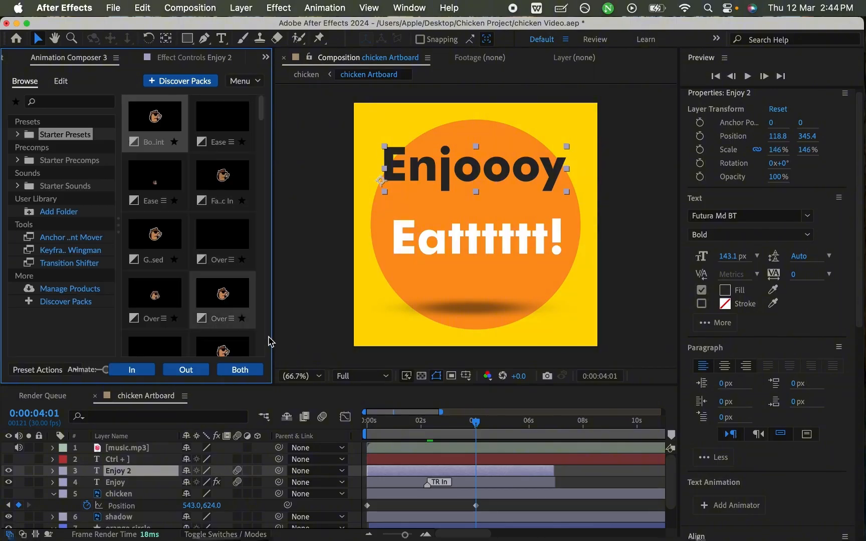
pyautogui.press('cmd+s')
# - Check the Animation Composer preset actions for the Enjoy layer and for the Enjoy 2 layer, leaving both layers' presets as they are
pyautogui.click(336, 392)
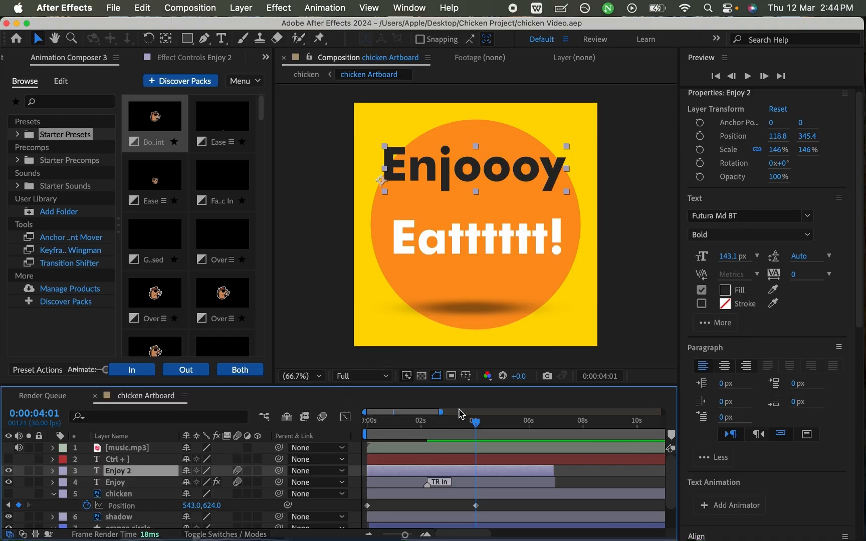
pyautogui.click(464, 481)
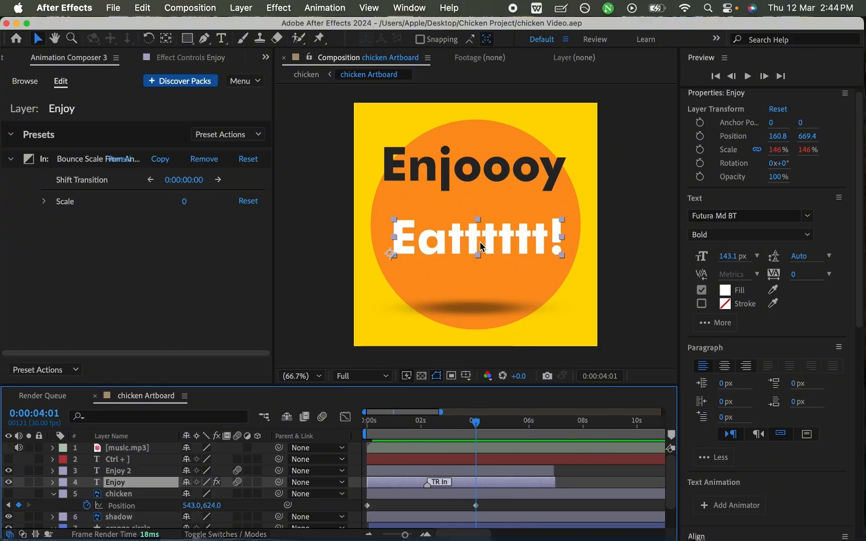
pyautogui.click(73, 370)
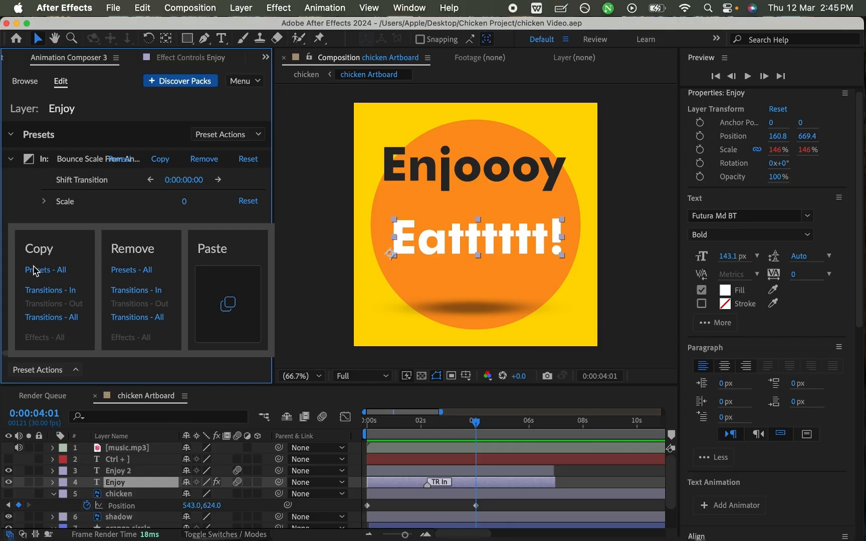
pyautogui.click(452, 470)
pyautogui.click(38, 370)
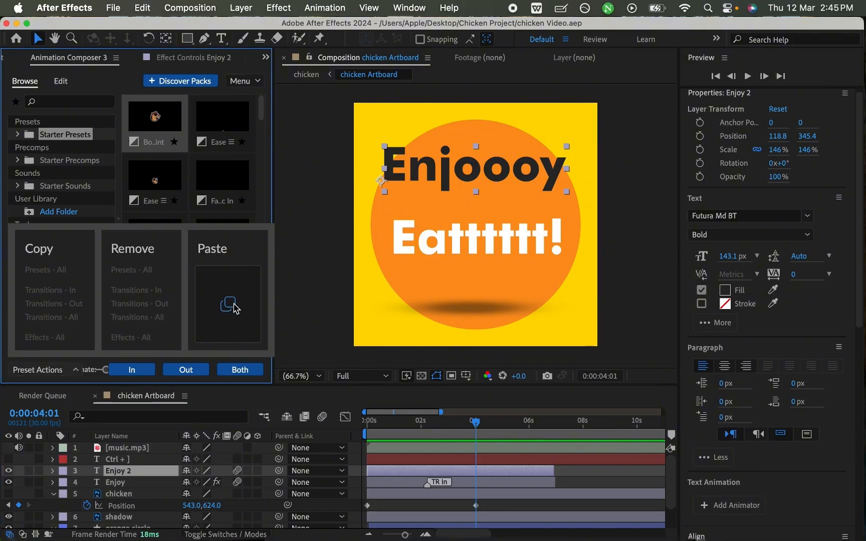
pyautogui.click(575, 484)
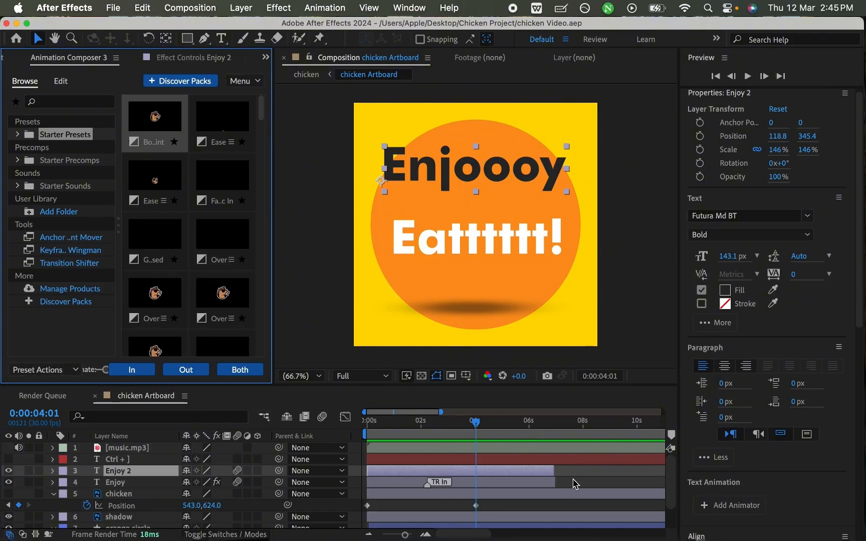
# - Park the playhead at 0:00:00:12 and look through the variants of the two Ease starter presets for the Enjoy 2 layer
pyautogui.moveTo(475, 422); pyautogui.dragTo(378, 429)
pyautogui.click(397, 462)
pyautogui.click(399, 469)
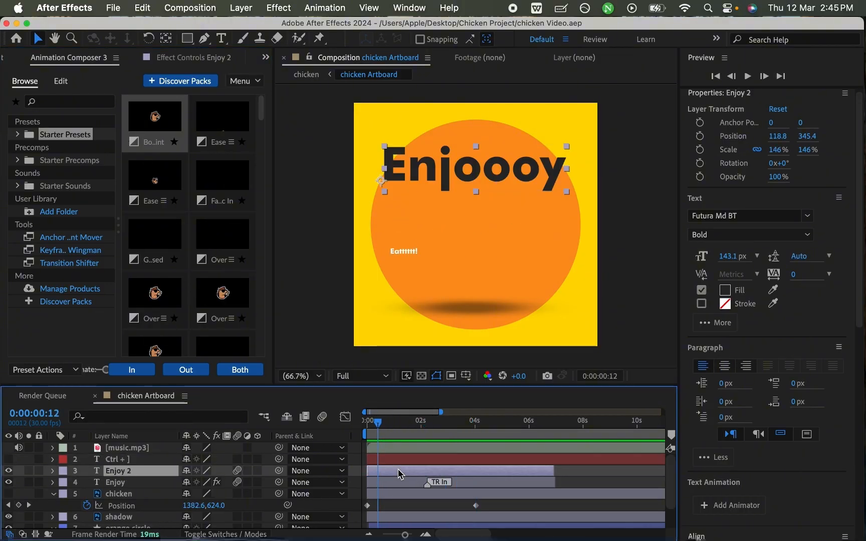
pyautogui.click(231, 142)
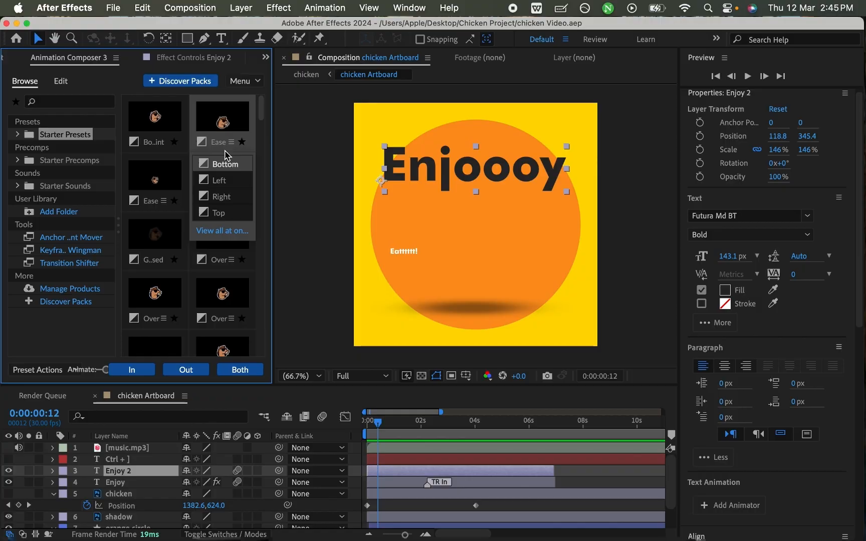
pyautogui.click(163, 201)
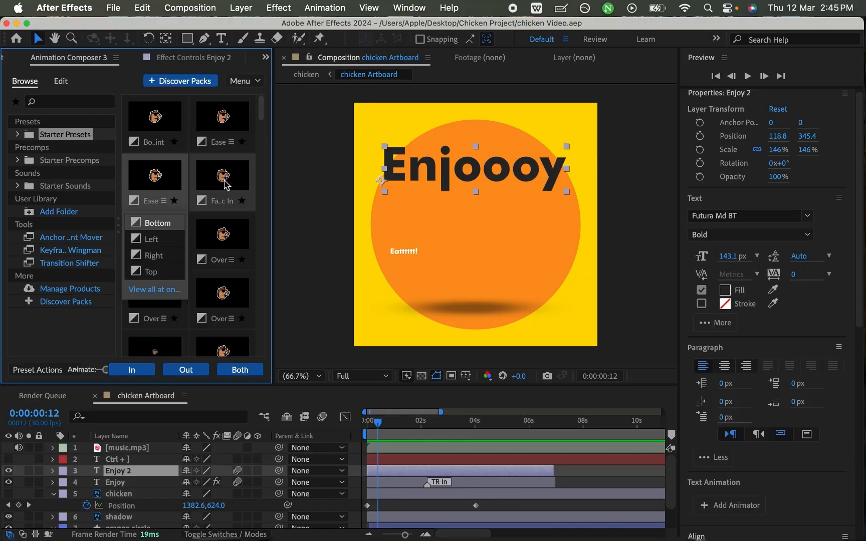
pyautogui.moveTo(260, 101)
pyautogui.mouseDown()
pyautogui.moveTo(263, 124)
pyautogui.moveTo(260, 96)
pyautogui.mouseUp()
# - Move the Eatttttt! text's anchor point to its bottom centre with the Pan Behind tool at 0:00:01:15, and save the project
pyautogui.moveTo(379, 424); pyautogui.dragTo(399, 432)
pyautogui.click(414, 483)
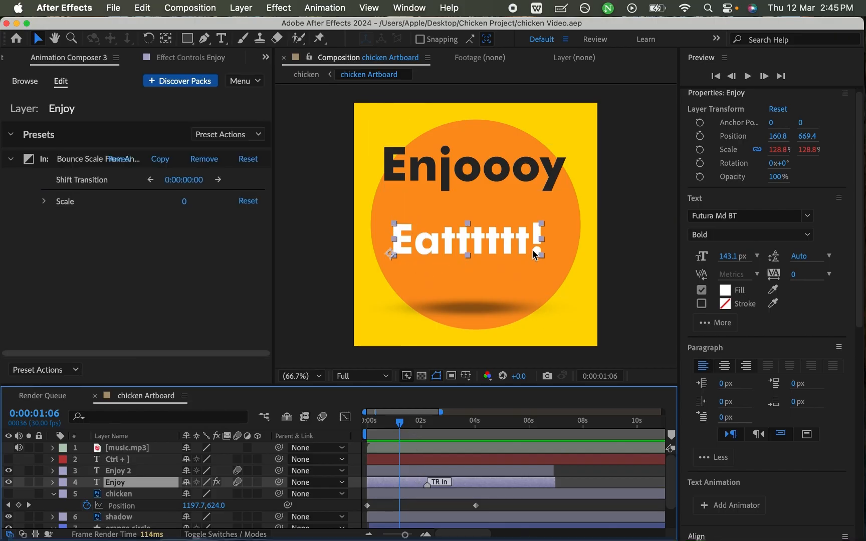
pyautogui.click(436, 377)
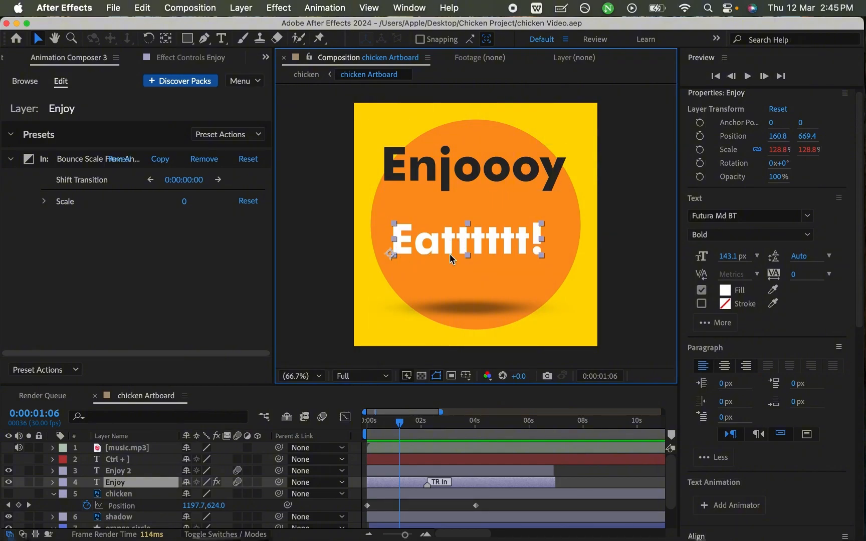
pyautogui.click(364, 434)
pyautogui.moveTo(364, 435); pyautogui.dragTo(408, 427)
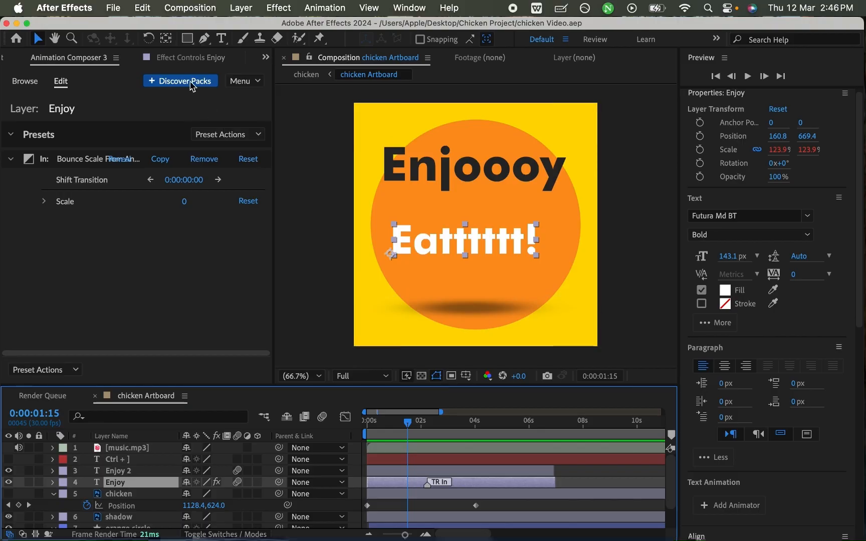
pyautogui.press('y')
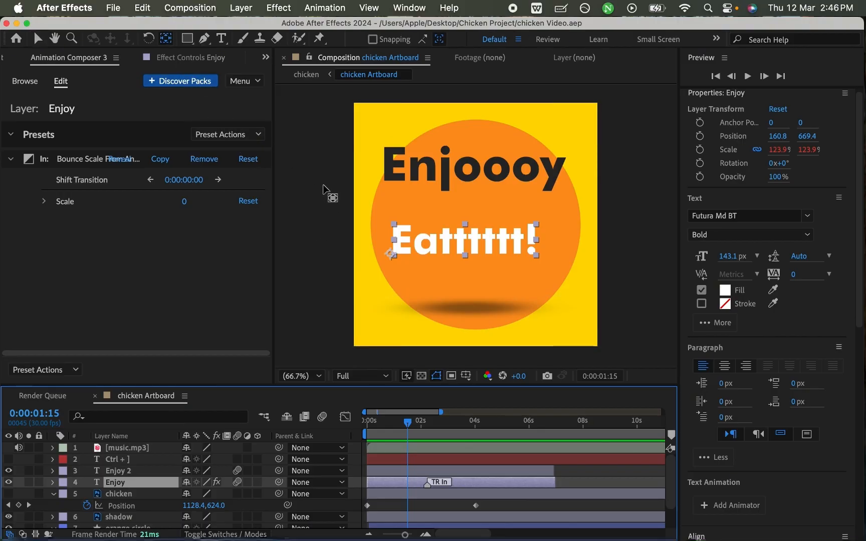
pyautogui.press('v')
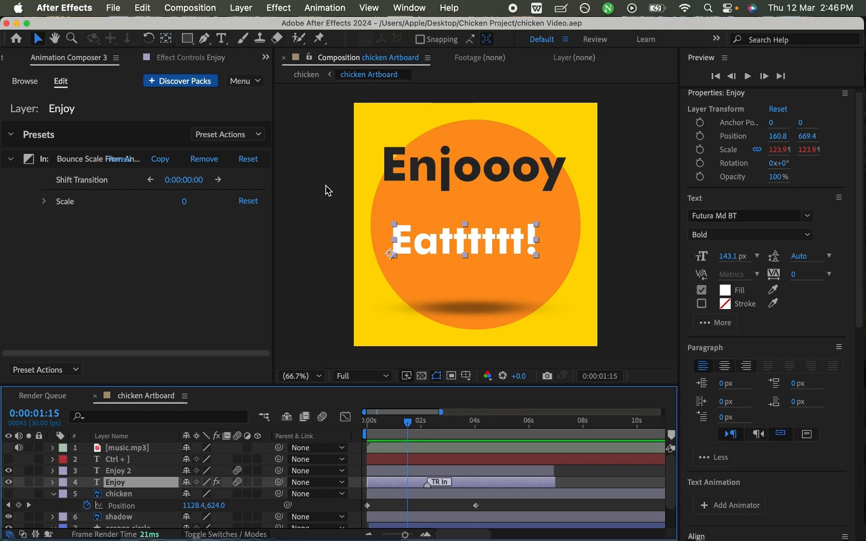
pyautogui.click(166, 38)
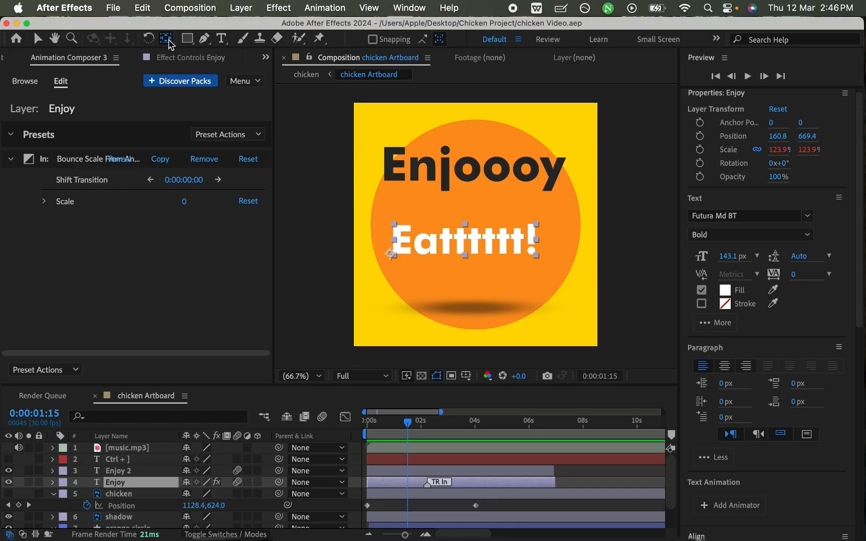
pyautogui.moveTo(391, 254); pyautogui.dragTo(487, 205)
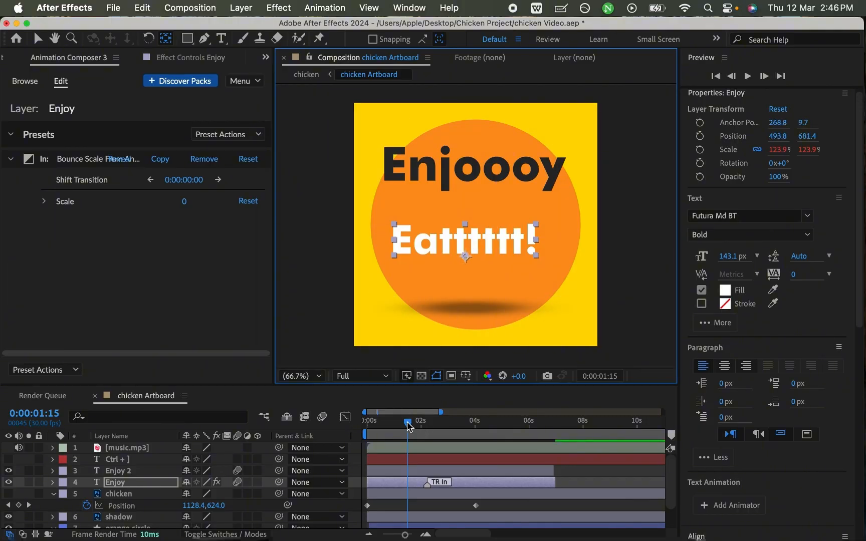
pyautogui.moveTo(410, 425)
pyautogui.mouseDown()
pyautogui.moveTo(372, 424)
pyautogui.moveTo(418, 423)
pyautogui.moveTo(369, 425)
pyautogui.moveTo(430, 423)
pyautogui.moveTo(379, 423)
pyautogui.moveTo(422, 423)
pyautogui.mouseUp()
pyautogui.press('super+s')
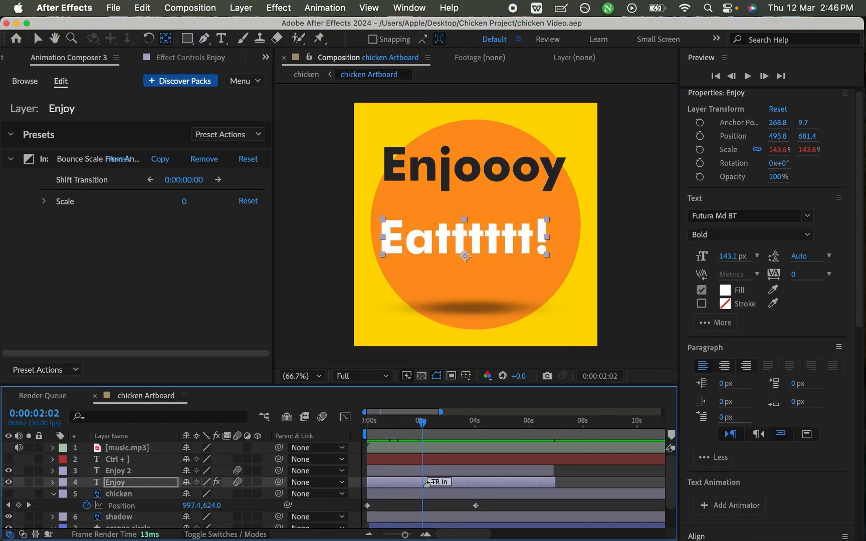
# - Apply the Fade Characters Separately preset, From Start variant, as an In transition to the Enjoy 2 layer
pyautogui.click(443, 507)
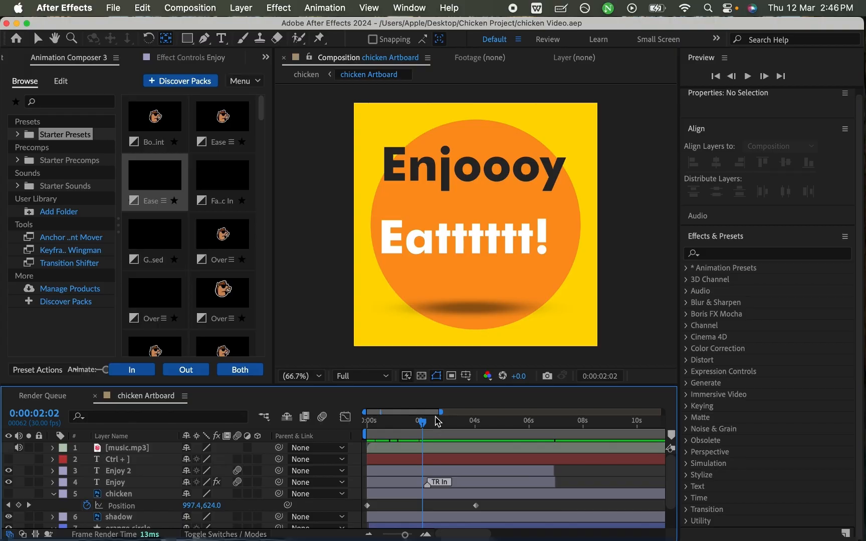
pyautogui.moveTo(425, 428); pyautogui.dragTo(408, 424)
pyautogui.click(128, 483)
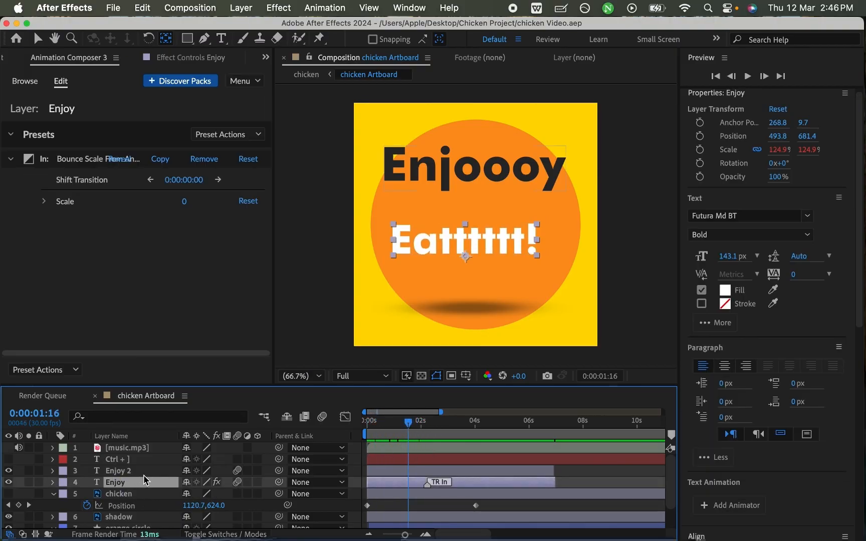
pyautogui.click(412, 470)
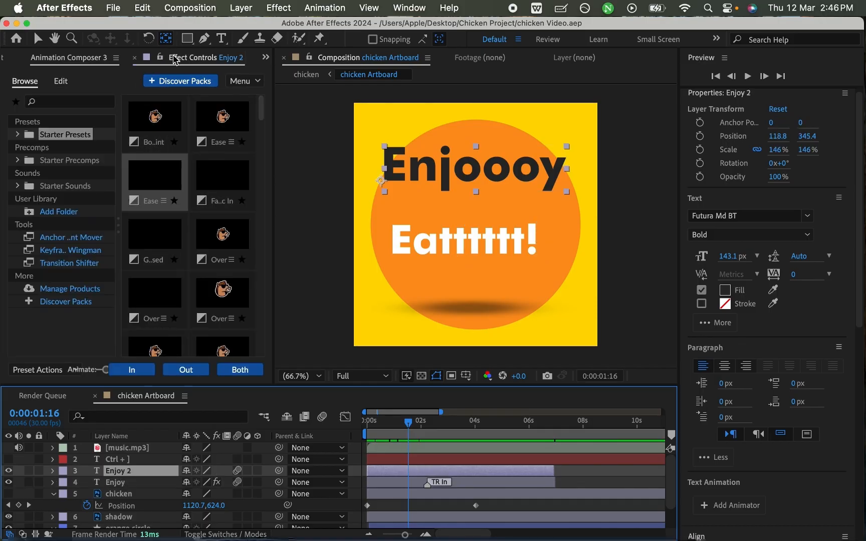
pyautogui.press('F3')
pyautogui.click(69, 59)
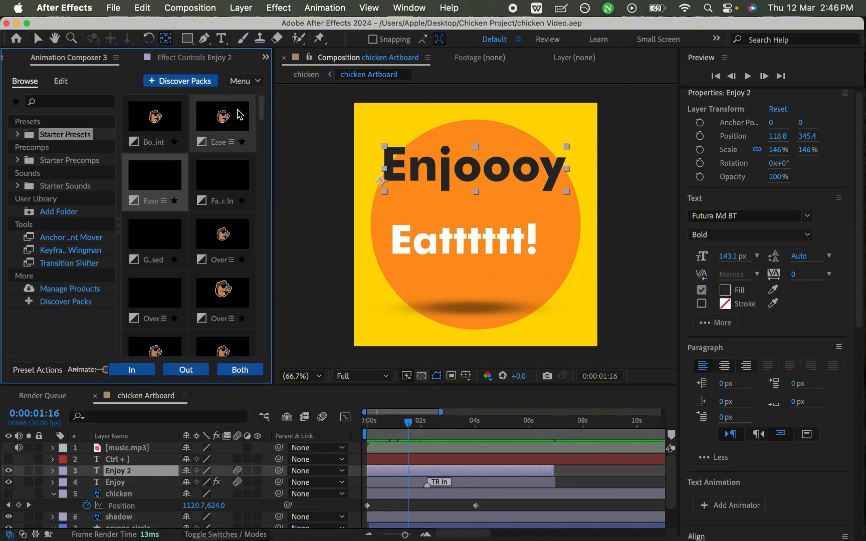
pyautogui.moveTo(262, 116); pyautogui.dragTo(265, 139)
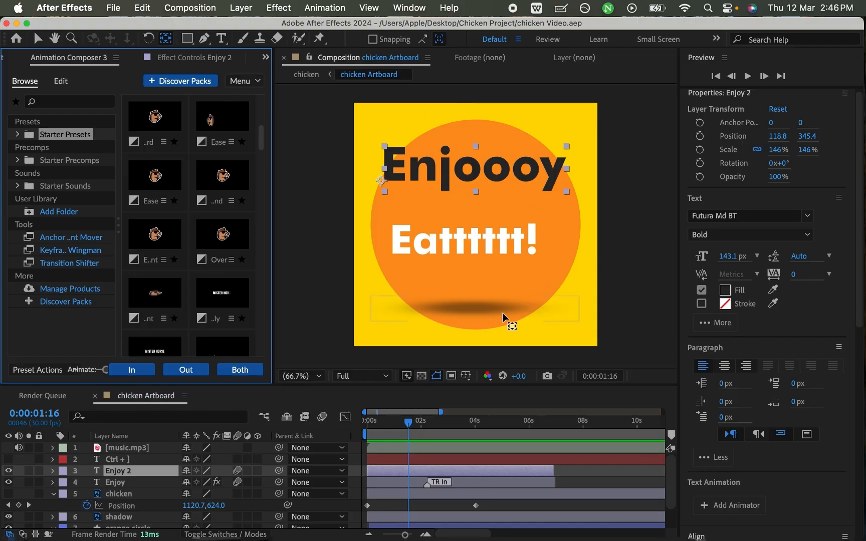
pyautogui.moveTo(261, 135); pyautogui.dragTo(264, 159)
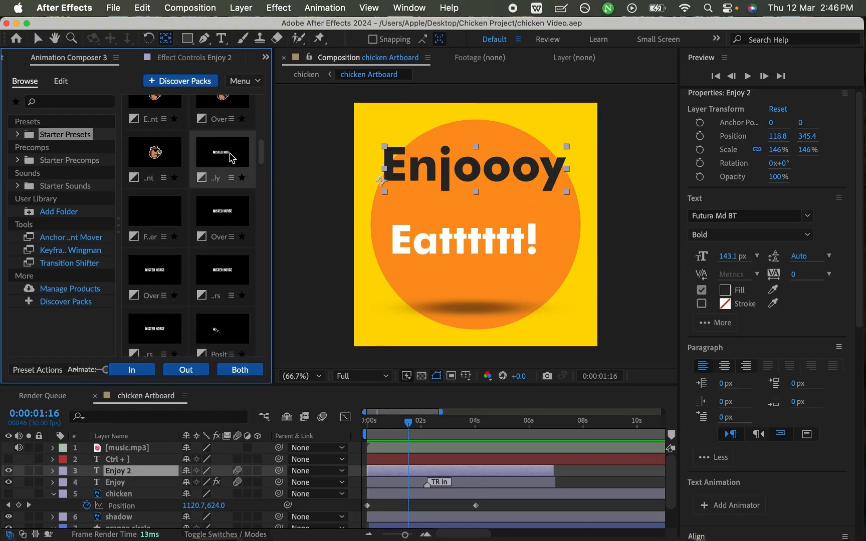
pyautogui.click(231, 178)
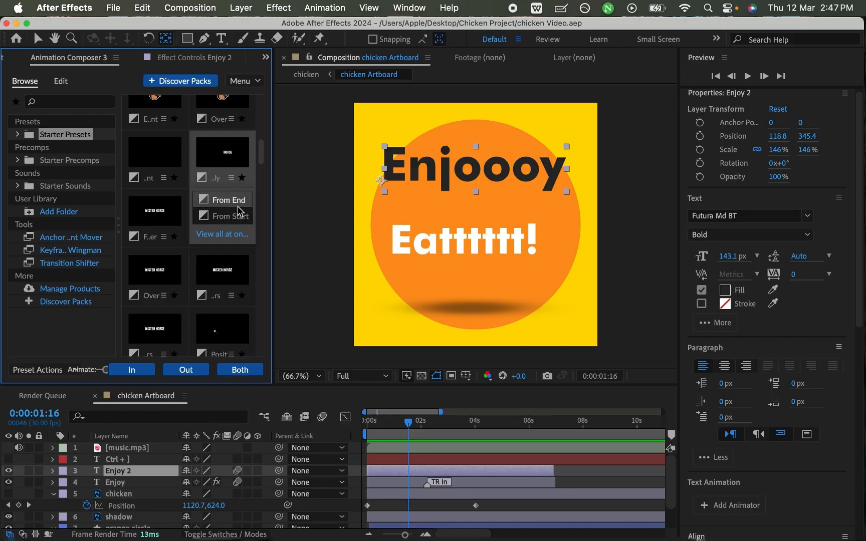
pyautogui.click(146, 375)
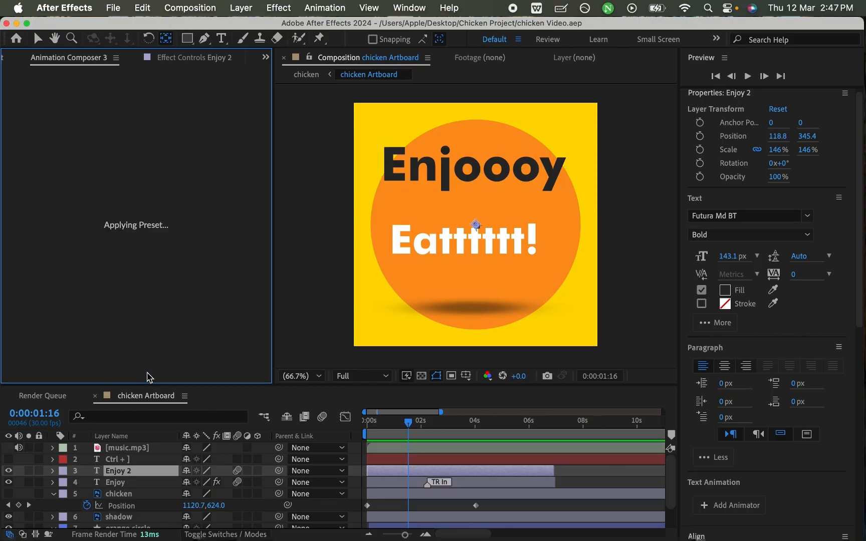
# - Preview the Enjoooy text's character fade from the start twice, stopping the second playback at 0:00:01:12
pyautogui.moveTo(411, 429); pyautogui.dragTo(367, 430)
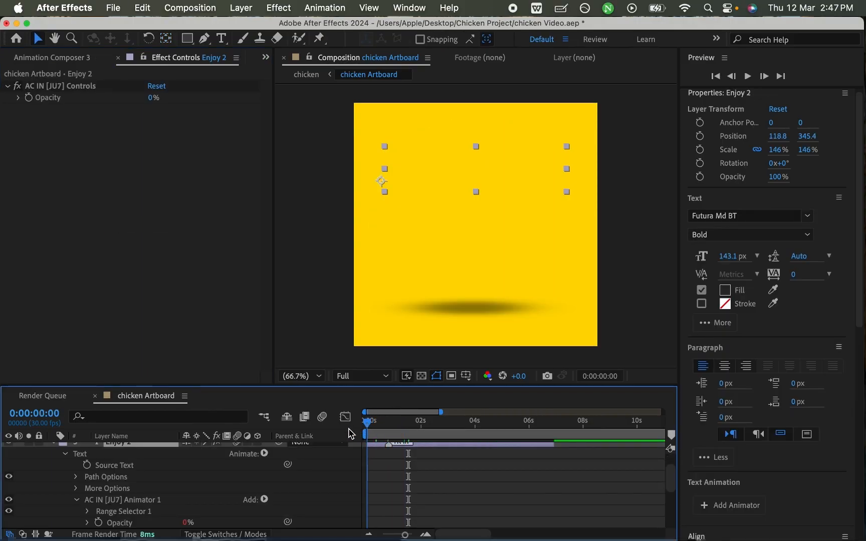
pyautogui.press('space')
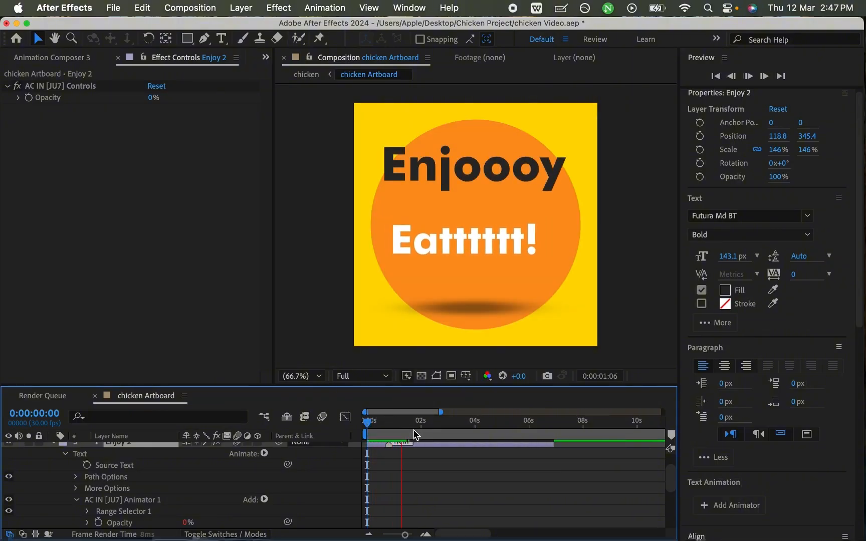
pyautogui.press('space')
pyautogui.moveTo(405, 427); pyautogui.dragTo(367, 430)
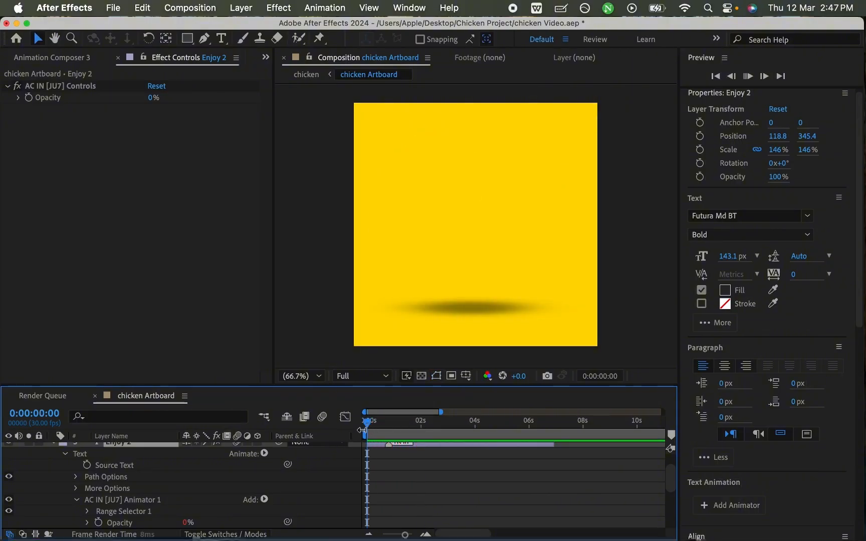
pyautogui.press('space')
pyautogui.press('space')
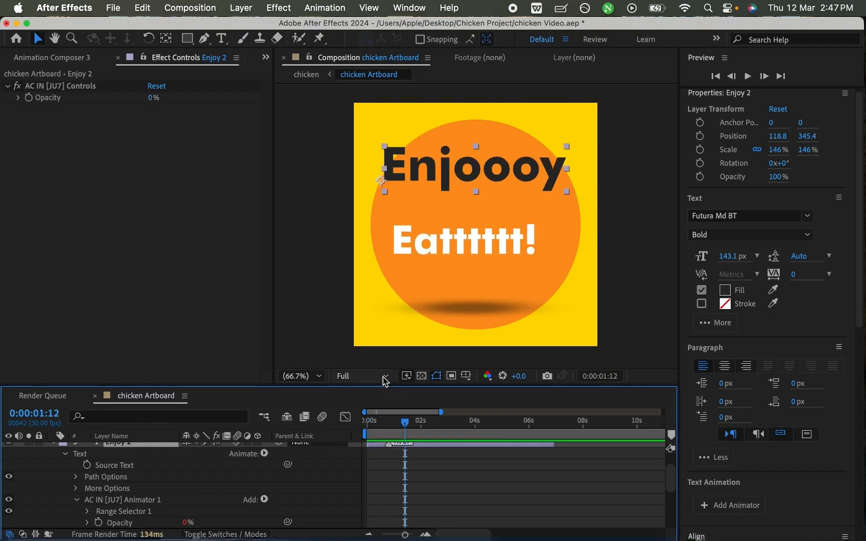
# - Add the Bottom variant of the Position starter text preset as an In transition to the Enjoy 2 layer
pyautogui.click(51, 58)
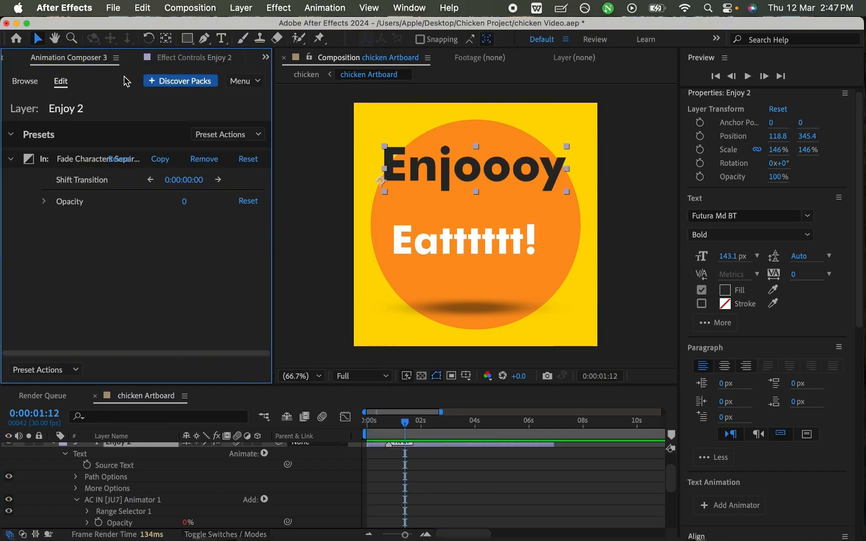
pyautogui.click(25, 81)
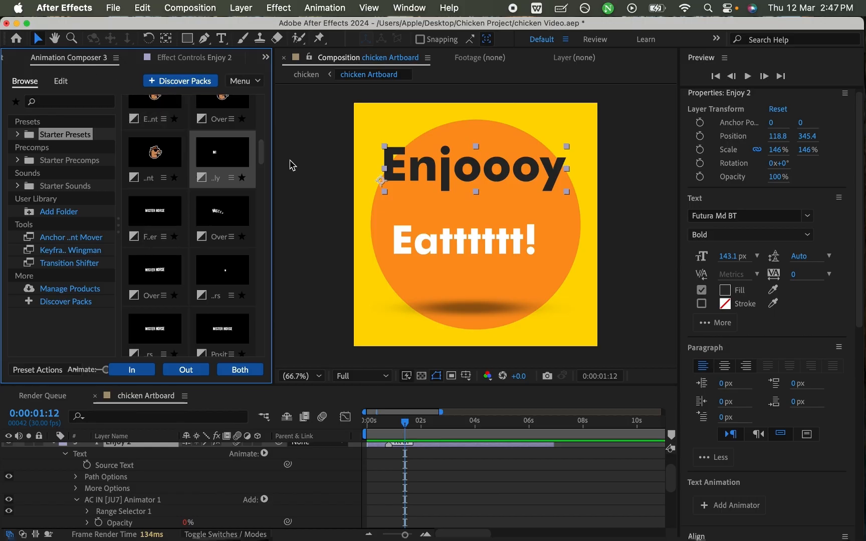
pyautogui.moveTo(261, 157); pyautogui.dragTo(270, 233)
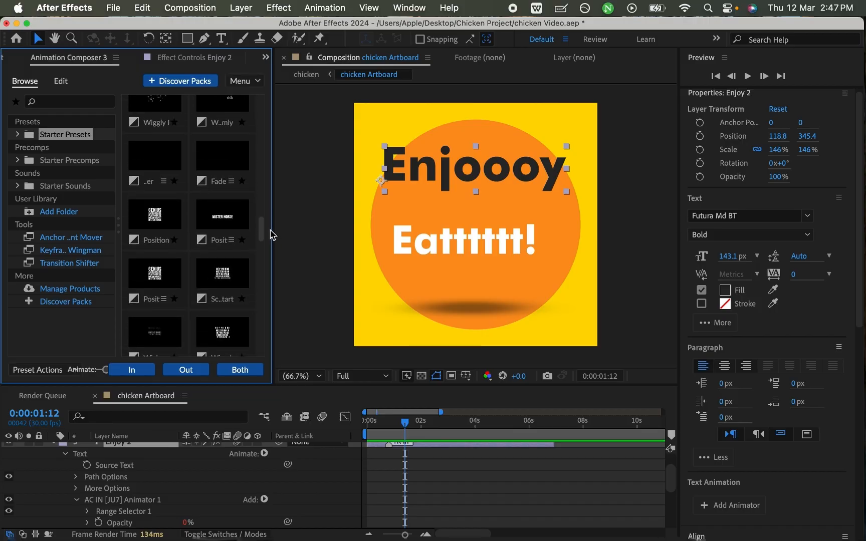
pyautogui.click(231, 240)
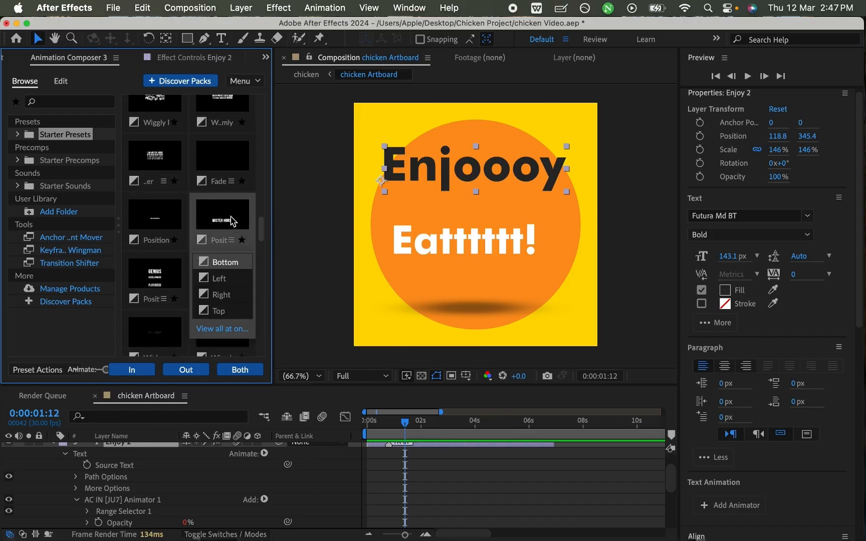
pyautogui.click(144, 374)
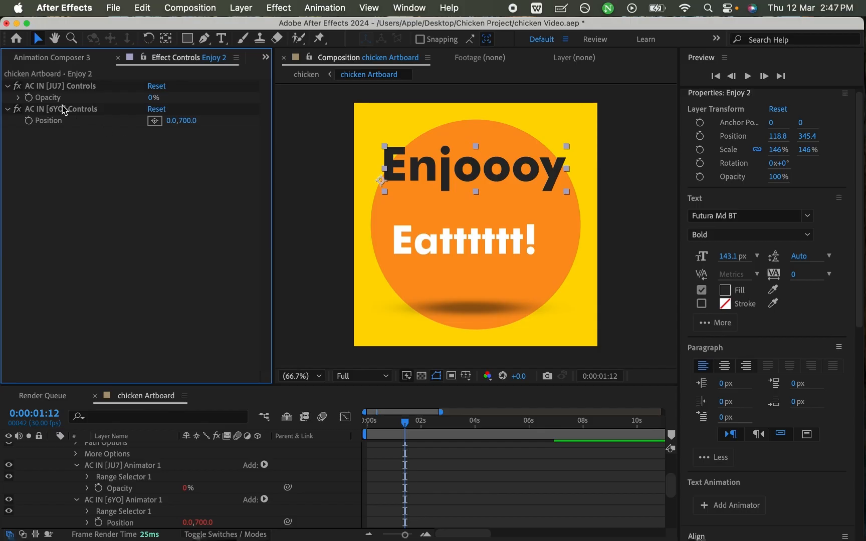
# - Play the composition from the start to review the combined fade and position animation on the Enjoooy text
pyautogui.moveTo(408, 424); pyautogui.dragTo(347, 425)
pyautogui.press('space')
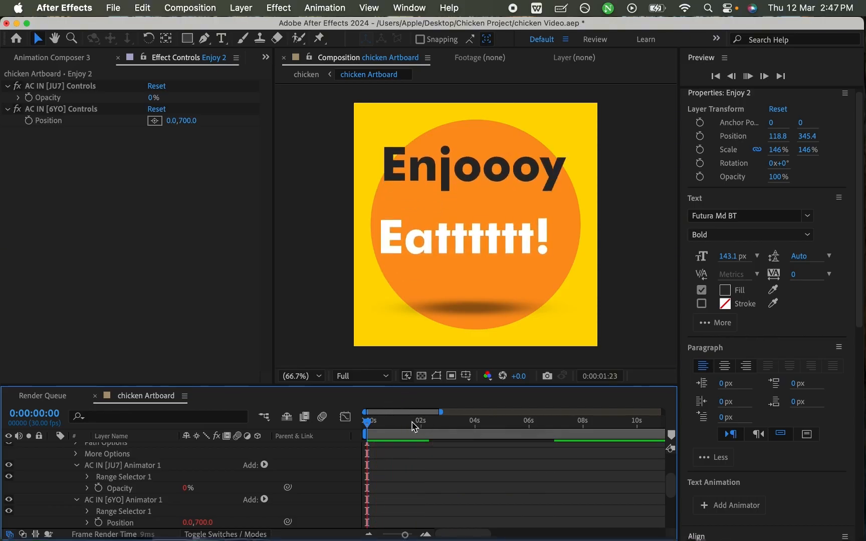
pyautogui.press('space')
# - Replay the composition from the start to check the Enjoooy text's entrance together with the Eatttttt! text
pyautogui.press('space')
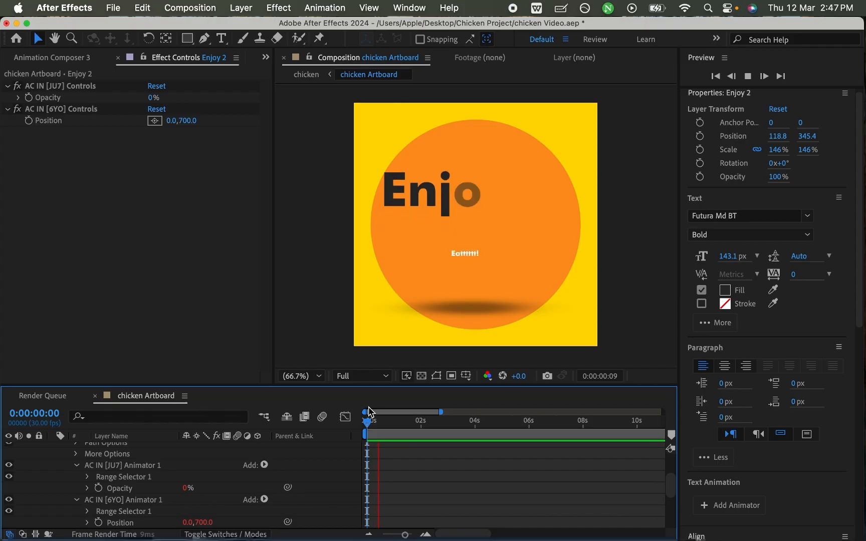
pyautogui.press('space')
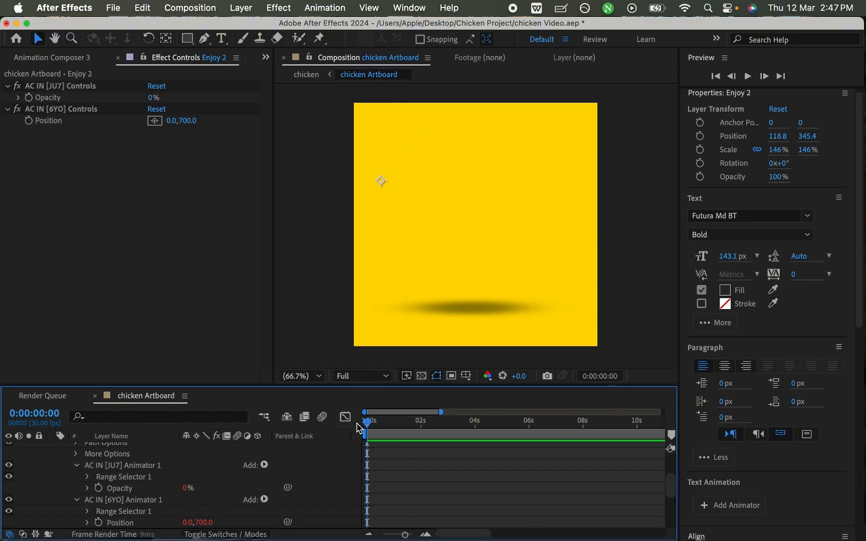
pyautogui.press('space')
pyautogui.click(418, 422)
pyautogui.press('space')
pyautogui.press('space')
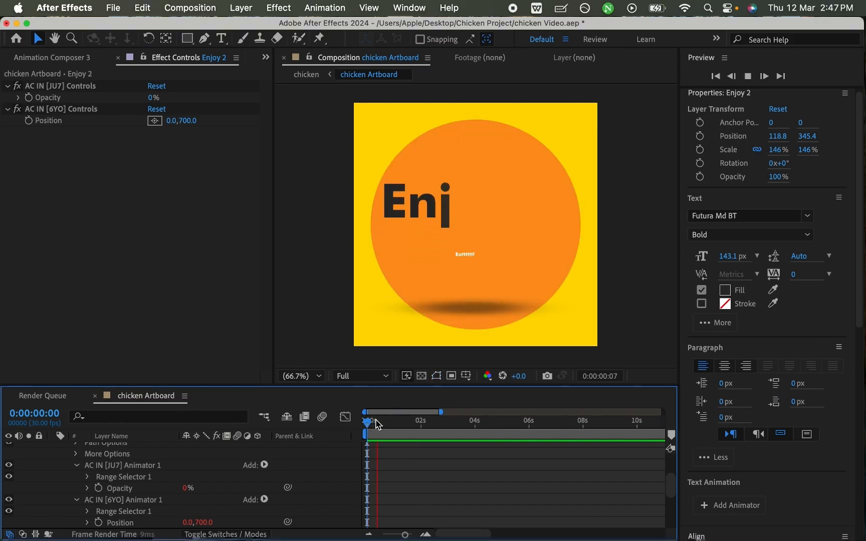
# - At 0:00:01:19, collapse the Enjoy 2 layer's properties, hide the Enjoy layer holding the Eatttttt! text, and save the project
pyautogui.moveTo(409, 423)
pyautogui.mouseDown()
pyautogui.moveTo(358, 426)
pyautogui.moveTo(411, 414)
pyautogui.mouseUp()
pyautogui.scroll(1, 141, 471)
pyautogui.scroll(4, 141, 471)
pyautogui.click(53, 471)
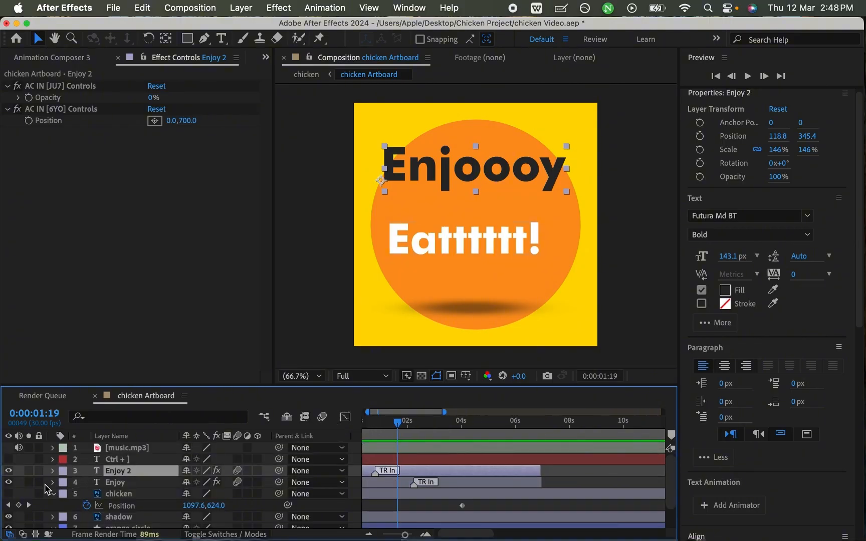
pyautogui.click(9, 482)
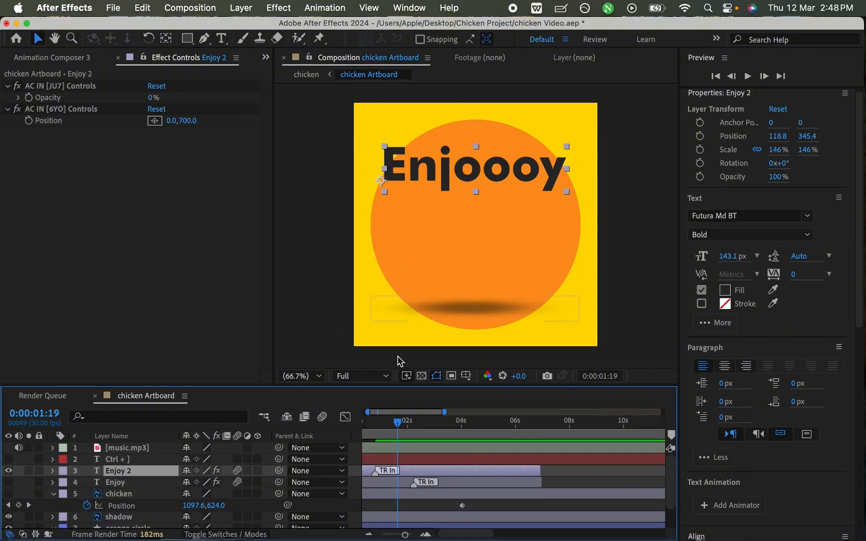
pyautogui.press('super+s')
# - Return to 0:00:00:00 and preview the Enjoooy text's entrance without the Eatttttt! text
pyautogui.moveTo(399, 424); pyautogui.dragTo(338, 414)
pyautogui.press('space')
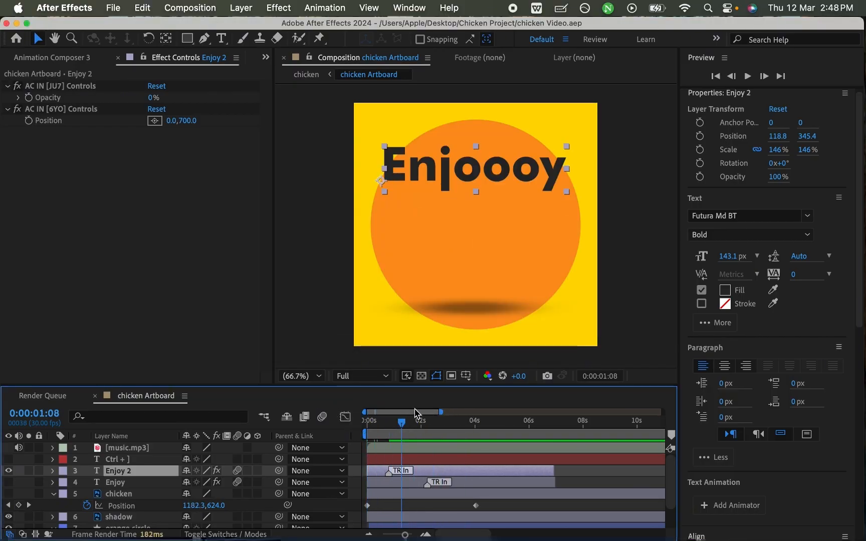
pyautogui.moveTo(443, 412); pyautogui.dragTo(341, 420)
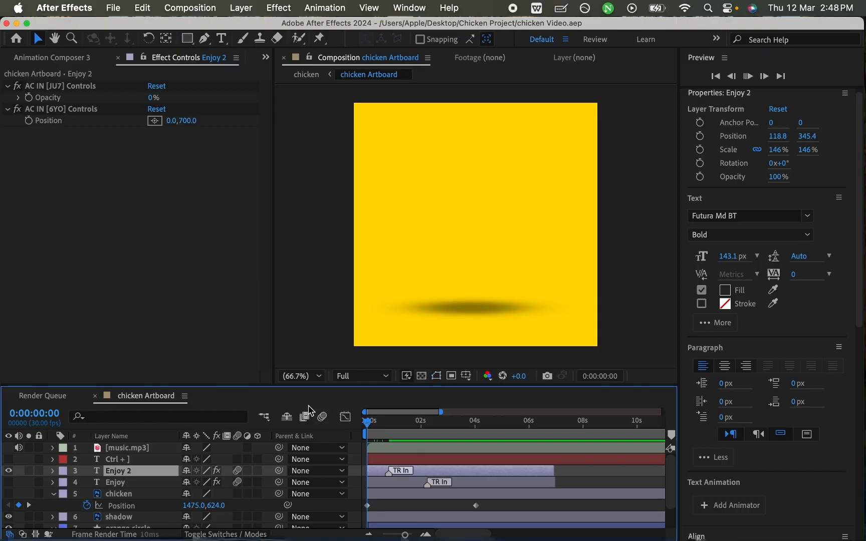
pyautogui.press('space')
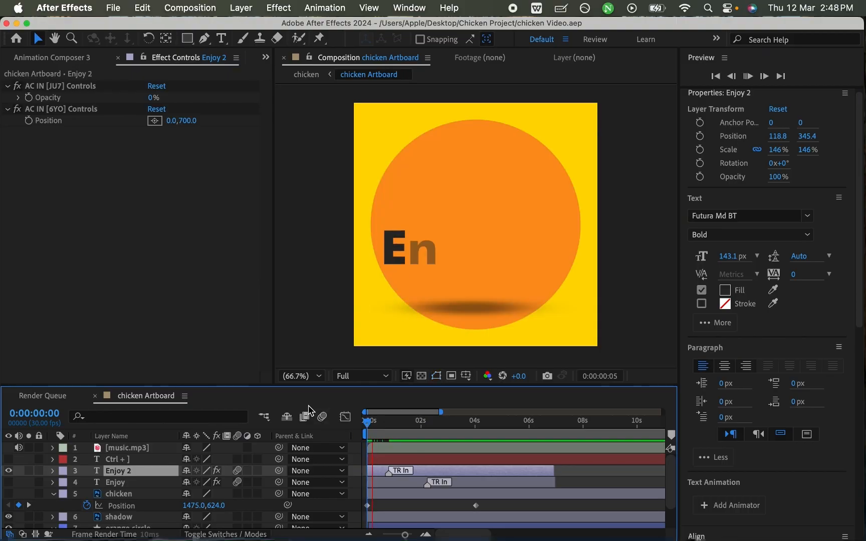